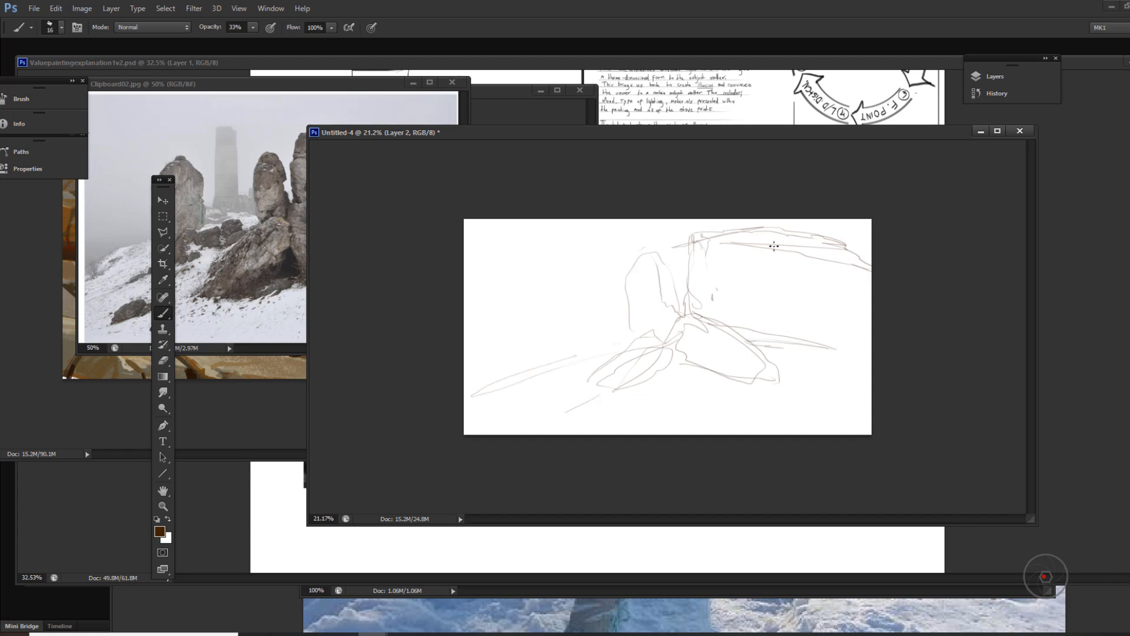
Step: Narrow the canvas window to uncover the reference photo, and sketch the right-side rocks and the foreground slope lines
left_click_drag(308, 330, 529, 330)
left_click_drag(892, 349, 822, 394)
left_click_drag(923, 366, 981, 391)
left_click_drag(829, 401, 896, 426)
left_click_drag(657, 403, 575, 427)
mouse_move(606, 434)
left_mouse_down()
mouse_move(677, 400)
mouse_move(736, 407)
left_mouse_up()
Step: Sketch the far ground line, two distant rock forms and the right edge of the standing rock
left_click_drag(581, 357, 694, 340)
left_click_drag(641, 366, 689, 345)
mouse_move(680, 276)
left_mouse_down()
mouse_move(693, 341)
mouse_move(657, 340)
left_mouse_up()
left_click_drag(635, 311, 647, 343)
left_click_drag(769, 248, 801, 308)
Step: Lasso the distant rock forms and reposition them with Free Transform
key("l")
left_click_drag(695, 268, 696, 287)
key("ctrl+t")
left_click_drag(676, 340, 679, 331)
key("Return")
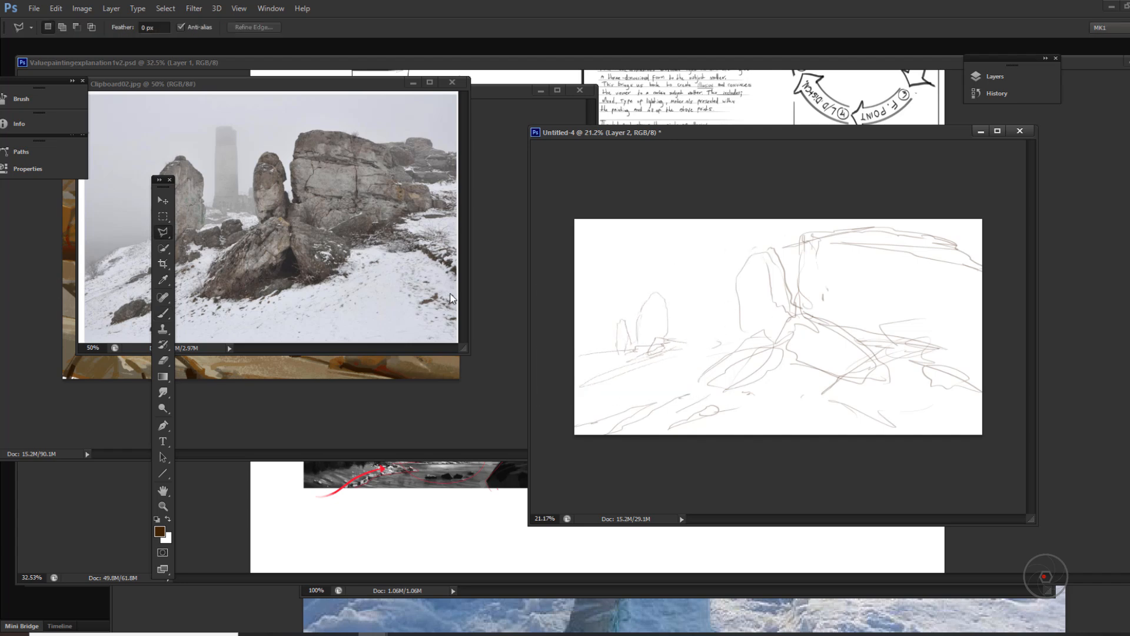
Step: Sketch the low rocks along the horizon and the base of the lower-left foreground boulder with the brush
key("b")
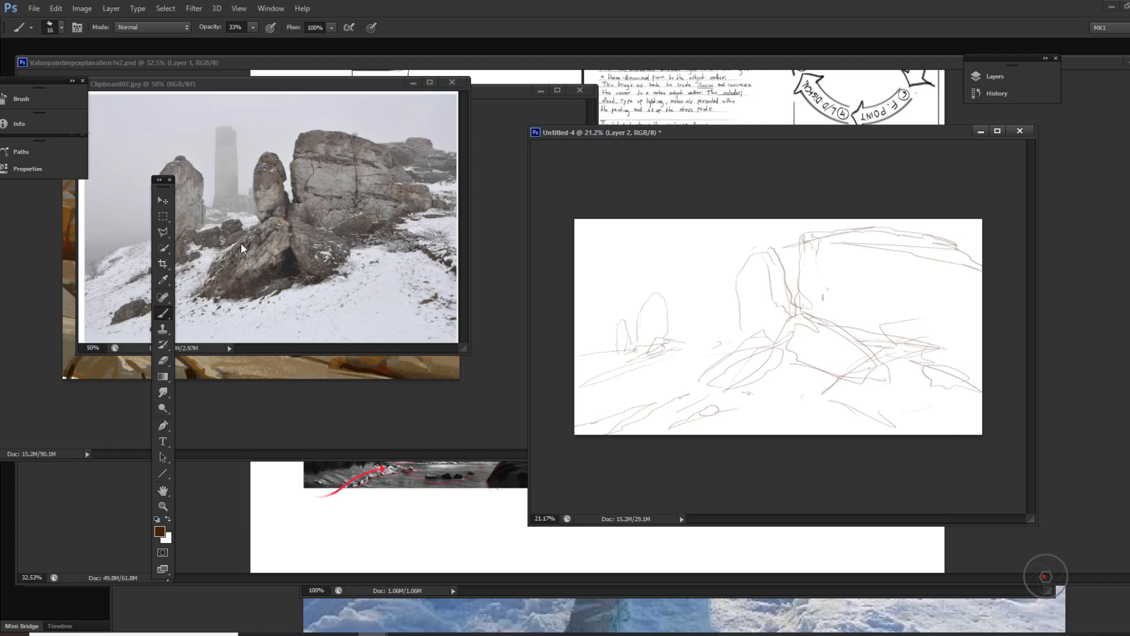
left_click_drag(662, 337, 741, 342)
left_click_drag(593, 422, 662, 413)
left_click_drag(593, 423, 673, 417)
Step: Reinforce the outline of the large leaning boulder below the cliff, and draw the vertical crack in the cliff face
mouse_move(784, 349)
left_mouse_down()
mouse_move(751, 382)
mouse_move(814, 400)
left_mouse_up()
left_click_drag(805, 400, 885, 395)
left_click_drag(802, 318, 891, 375)
mouse_move(902, 325)
left_mouse_down()
mouse_move(951, 335)
mouse_move(912, 330)
left_mouse_up()
left_click_drag(882, 232, 909, 309)
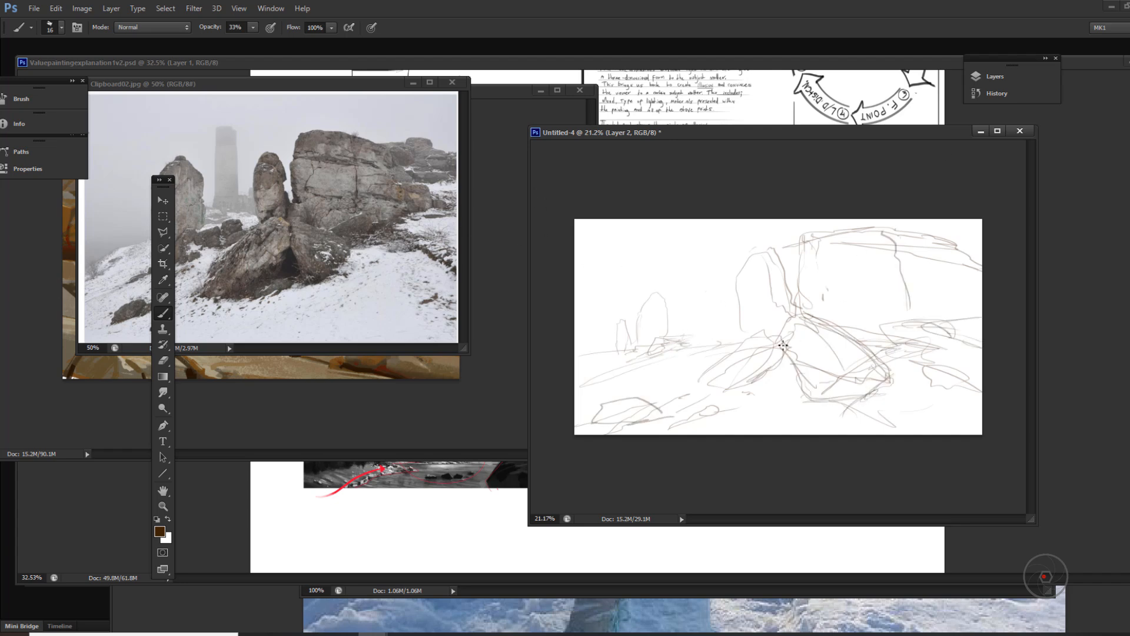
left_click_drag(783, 347, 816, 382)
Step: Lasso the standing rock and the cliff's left edge, shift them left with Free Transform, and redraw the cliff's top lines
key("l")
left_click_drag(713, 261, 702, 333)
key("ctrl+t")
left_click_drag(816, 269, 782, 281)
left_click_drag(754, 295, 774, 295)
key("Return")
key("ctrl+d")
key("b")
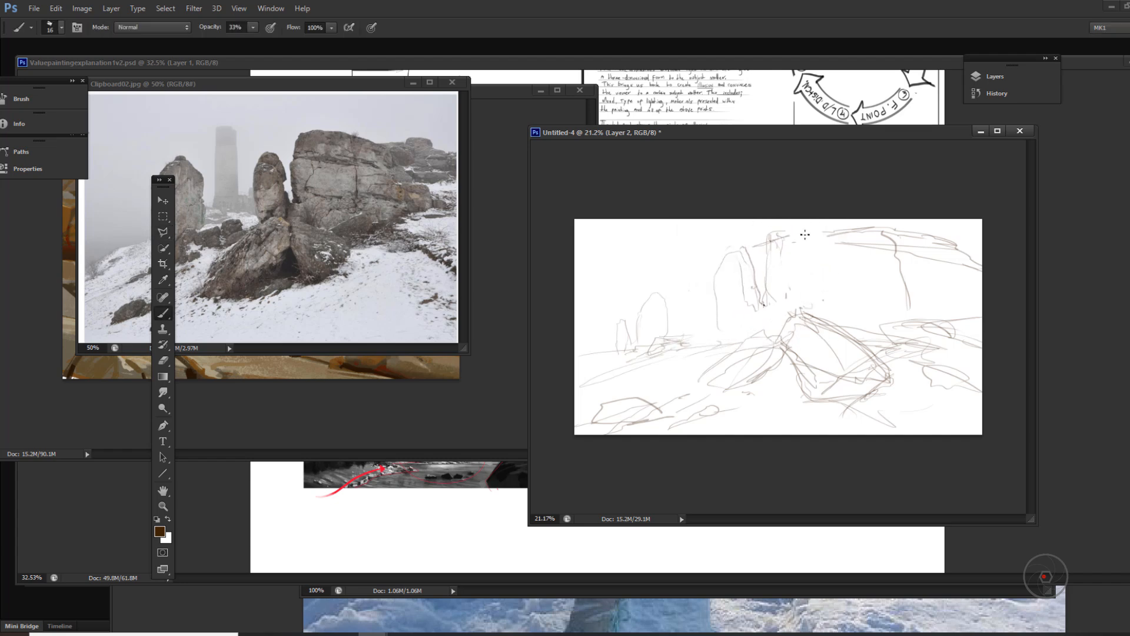
mouse_move(772, 245)
left_mouse_down()
mouse_move(842, 232)
mouse_move(882, 246)
left_mouse_up()
Step: Set a pale lavender foreground and a warm beige background colour, and fill a new layer below the sketch with a vertical gradient
left_click(160, 531)
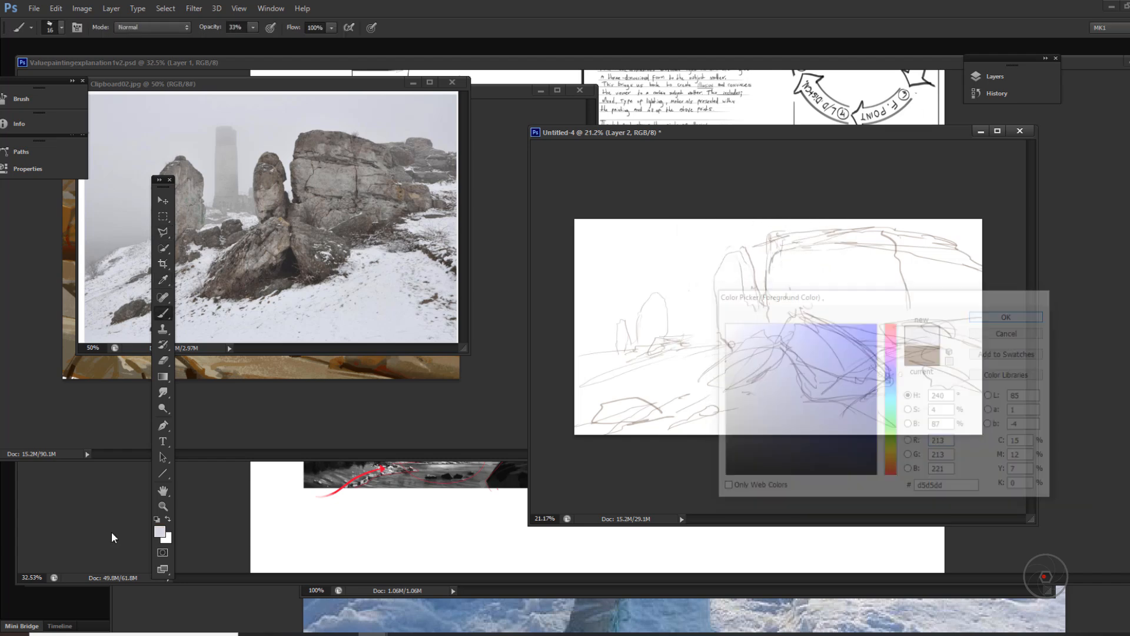
left_click(167, 538)
left_click(1009, 316)
left_click(994, 77)
left_click(832, 148)
left_click(926, 535)
key("g")
left_click_drag(685, 288, 685, 457)
Step: Set the background colour to d2cebc, redraw the vertical sky-to-ground gradient, and shift the canvas window slightly left
left_click(167, 539)
left_click(738, 348)
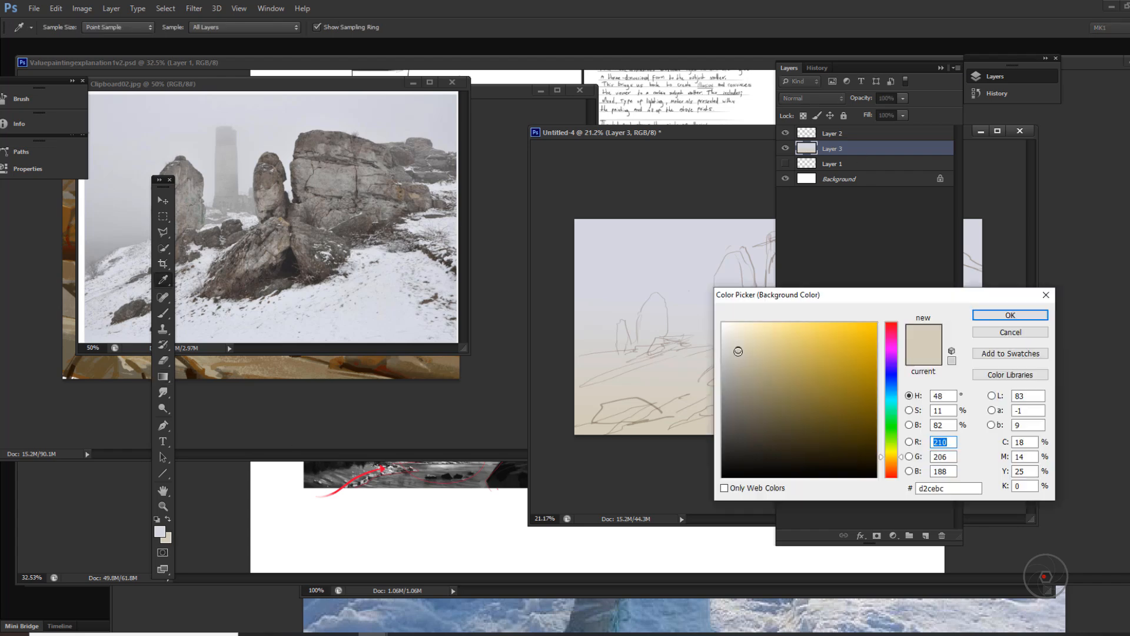
left_click(1009, 316)
left_click_drag(685, 289, 685, 448)
left_click(941, 68)
left_click_drag(751, 135, 711, 130)
Step: Choose the 432 px textured brush and add a new layer between the gradient and the sketch
key("b")
right_click(610, 294)
type("432")
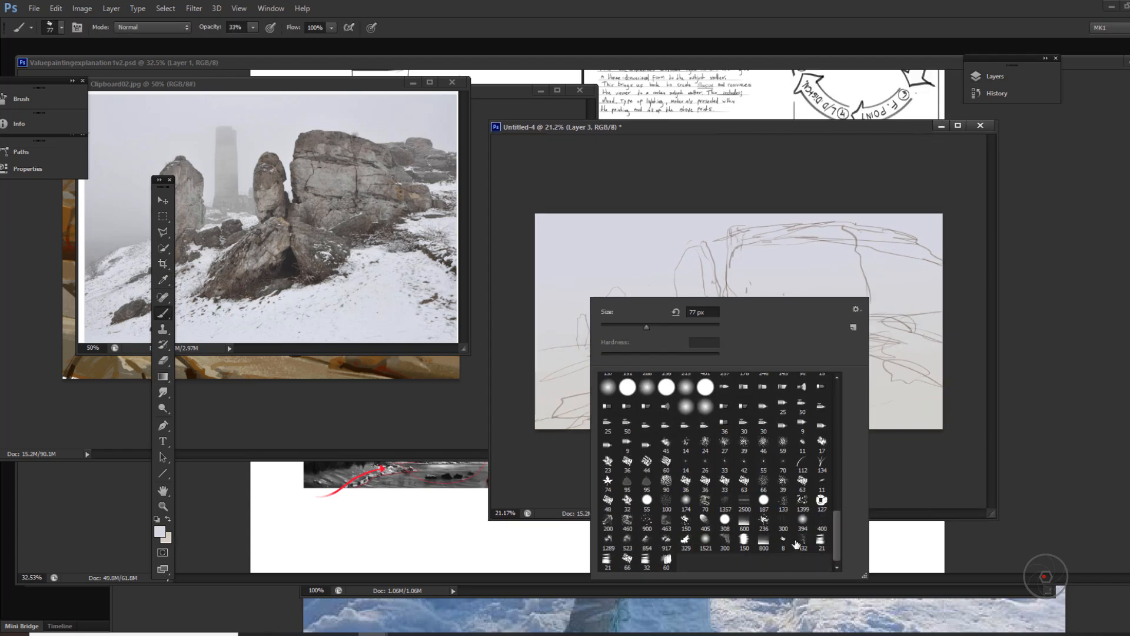
key("Return")
left_click(994, 76)
left_click(925, 536)
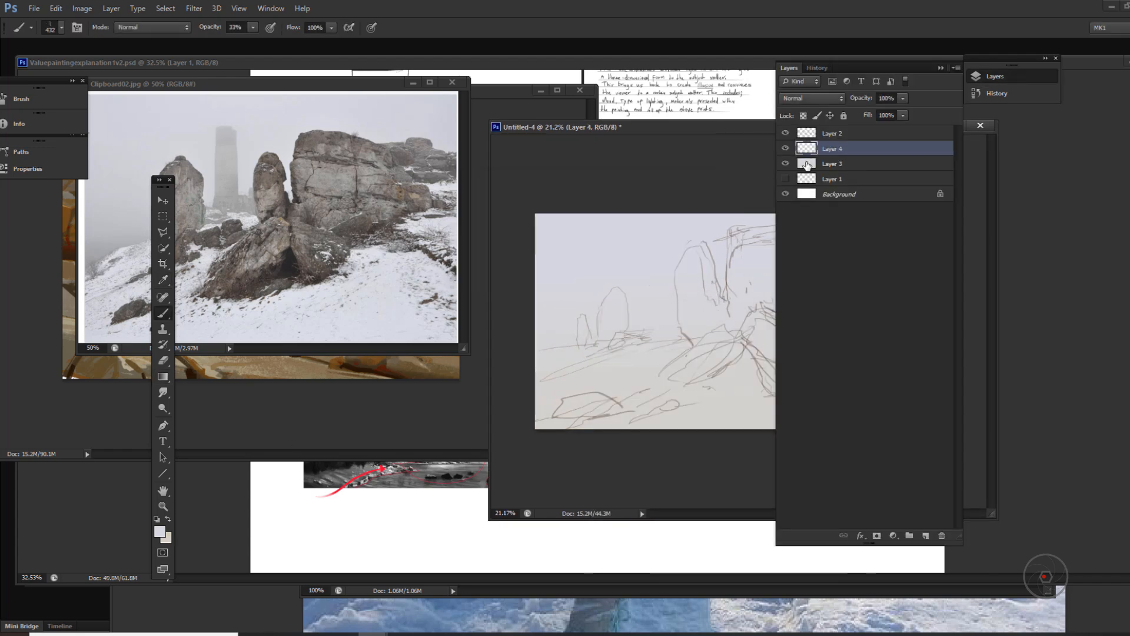
Step: Set the foreground colour to light olive grey babcad and block in the standing rock and the left boulder
left_click(159, 532)
left_click(734, 363)
left_click(892, 448)
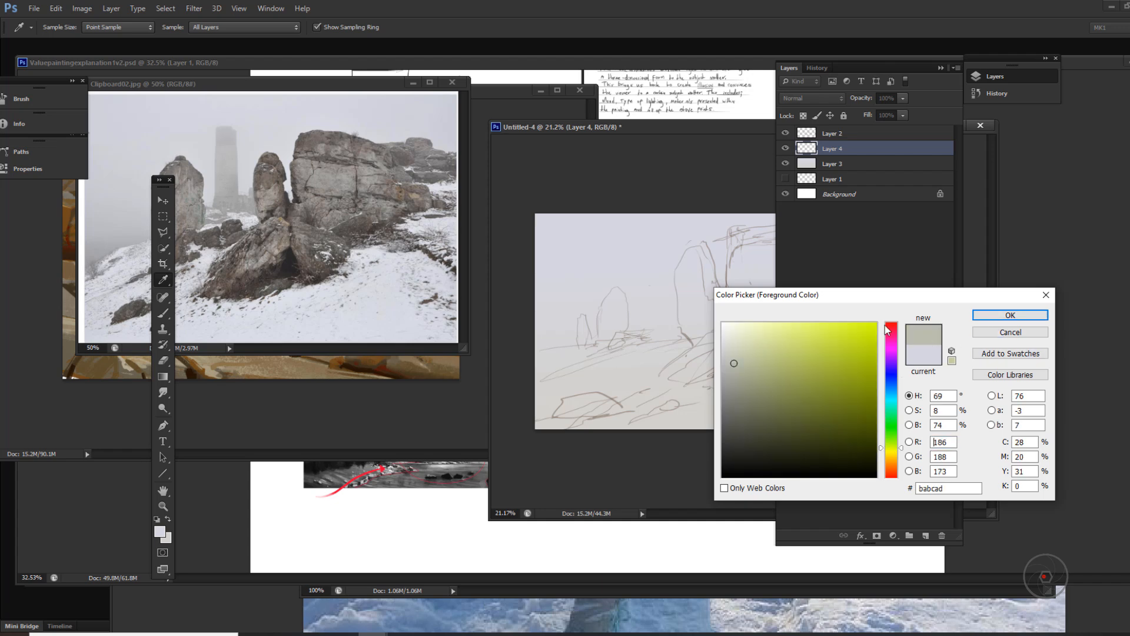
left_click(1010, 315)
left_click_drag(698, 255, 680, 378)
Step: Sample a darker grey from the reference photo, shift it to olive, and paint the shaded undersides of the two leaning boulders
left_click(160, 532)
left_click_drag(751, 399, 744, 388)
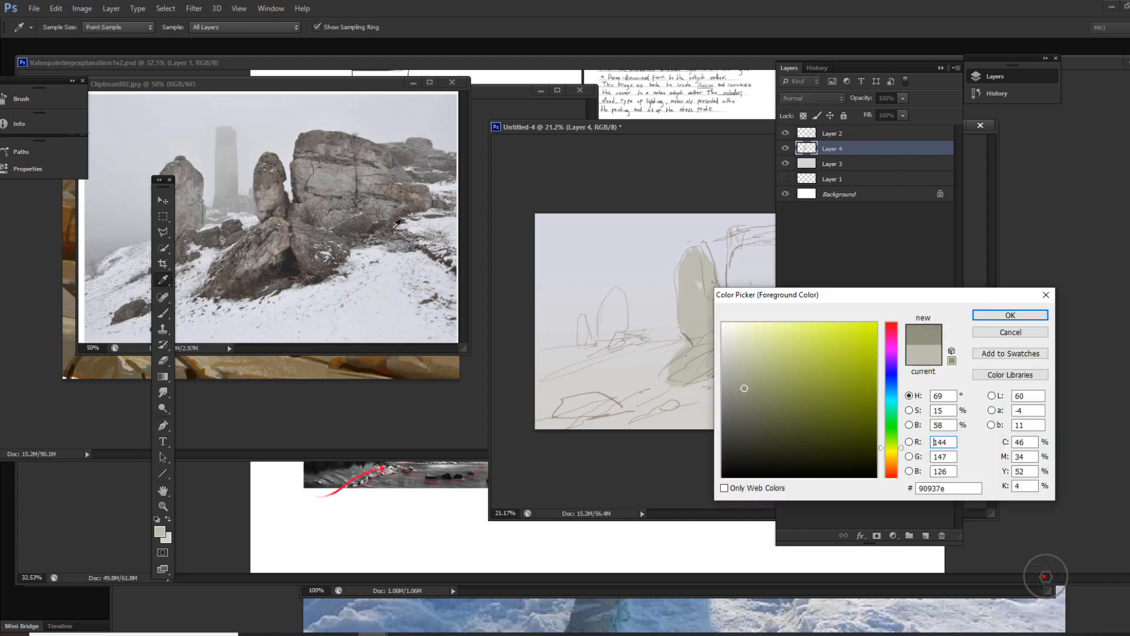
left_click(395, 224)
left_click(892, 448)
left_click(1010, 315)
mouse_move(670, 379)
left_mouse_down()
mouse_move(709, 377)
mouse_move(746, 349)
mouse_move(819, 383)
left_mouse_up()
Step: Switch to another brush preset, shade the gap above the right boulder, and block in the cliff's left side and top in dark olive grey
left_click(941, 67)
right_click(759, 351)
left_click(814, 614)
left_click(732, 332, "alt")
left_click_drag(762, 330, 791, 354)
left_click_drag(741, 265, 786, 344)
left_click_drag(751, 274, 841, 297)
left_click_drag(739, 242, 868, 246)
Step: Sample a lighter rock grey from the photo's cliff and fill the painted cliff face out to the canvas edge
left_click(159, 531)
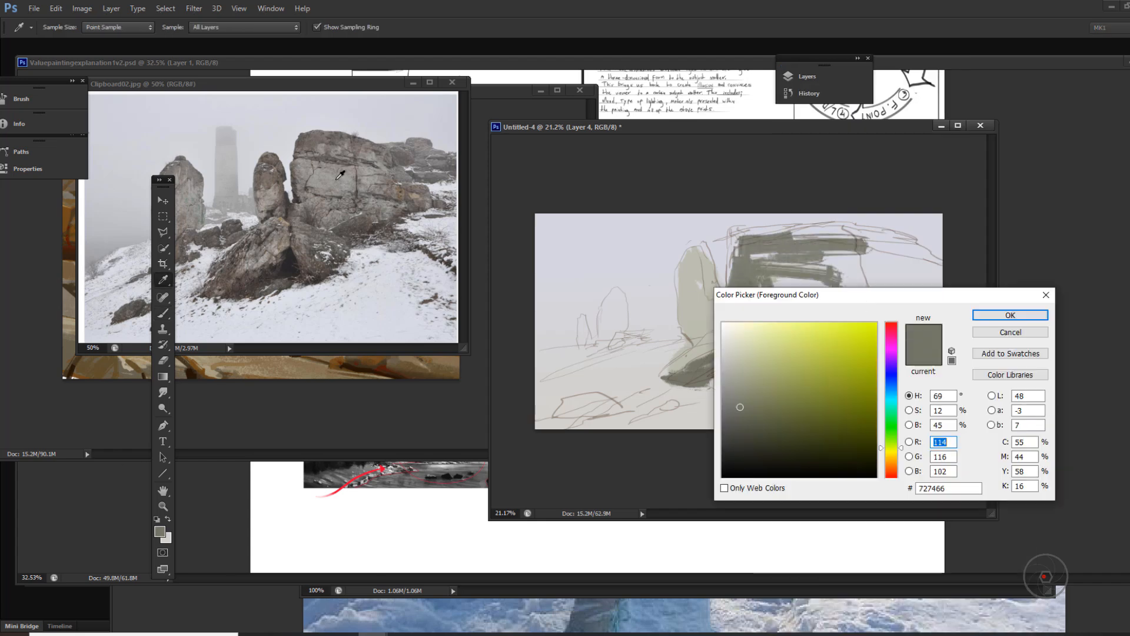
left_click(337, 179)
left_click(1011, 315)
left_click_drag(765, 236, 936, 297)
left_click_drag(769, 259, 765, 300)
Step: Rework the cliff's left edge, its central crack and its far right end using tones sampled from the painting
left_click(743, 282, "alt")
left_click_drag(744, 245, 743, 294)
left_click(848, 276, "alt")
left_click_drag(854, 256, 857, 290)
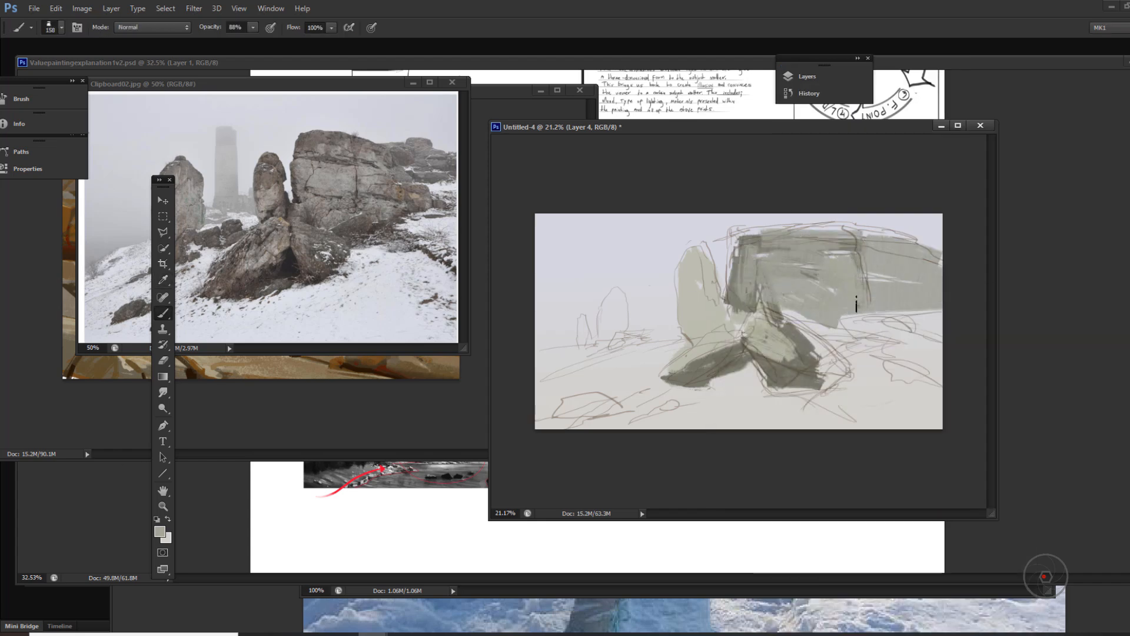
left_click(857, 305, "alt")
mouse_move(930, 259)
left_mouse_down()
mouse_move(921, 308)
mouse_move(940, 292)
left_mouse_up()
Step: Choose a different brush preset and paint the light front plane of the right boulder
right_click(829, 269)
left_click(902, 304)
left_click_drag(771, 352, 839, 373)
Step: Sample the snow colour d9dce3 from the reference photo and paint the snowy ground around the boulders
left_click(159, 532)
left_click(391, 320)
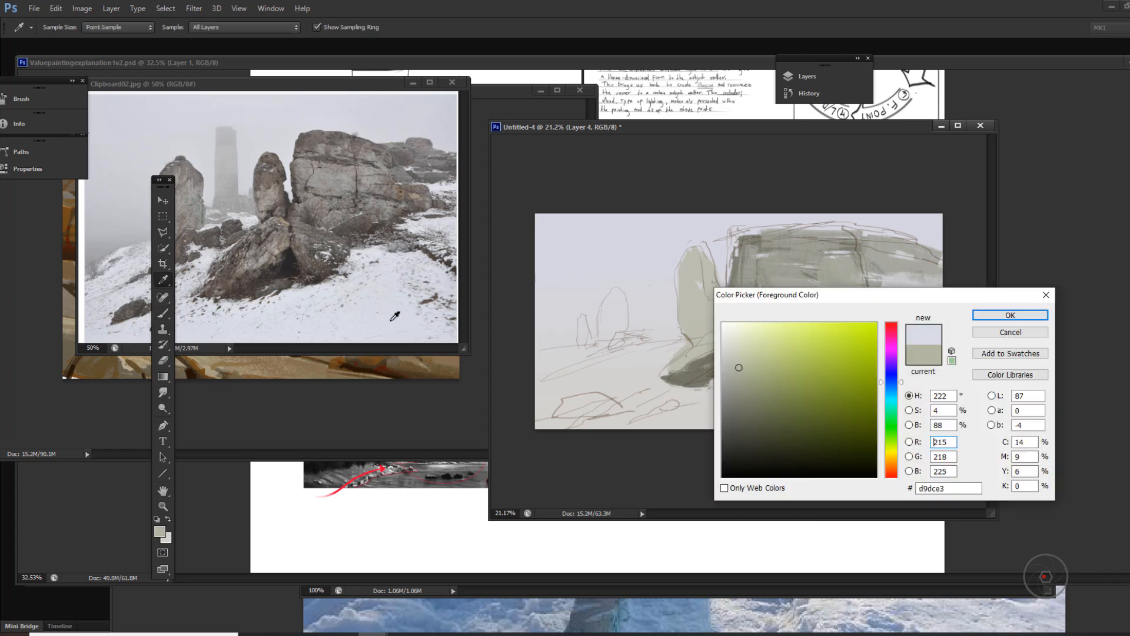
left_click(1010, 315)
mouse_move(827, 412)
left_mouse_down()
mouse_move(612, 419)
mouse_move(640, 395)
mouse_move(936, 382)
left_mouse_up()
Step: Repaint the right boulder with sampled rock tones and soften the left boulder's upper plane at 44% brush opacity
left_click(771, 339, "alt")
mouse_move(786, 338)
left_mouse_down()
mouse_move(825, 361)
mouse_move(821, 382)
mouse_move(832, 365)
left_mouse_up()
left_click(786, 380, "alt")
key("4")
key("4")
left_click_drag(671, 368, 724, 340)
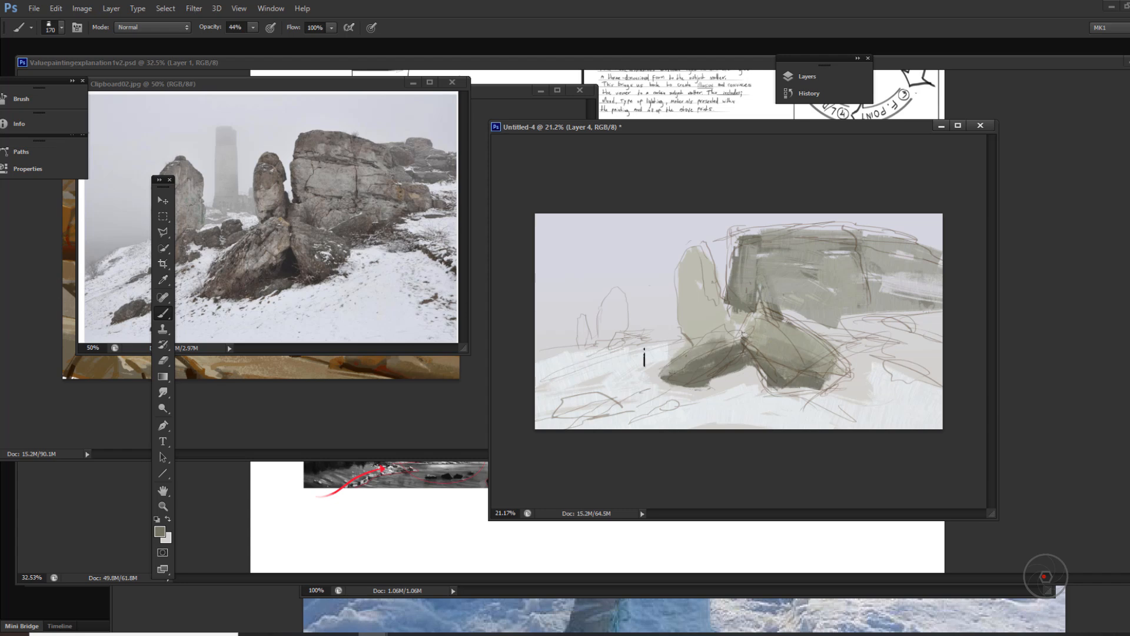
Step: Block in the distant tower and the small rocks at its base in muted grey
left_click_drag(623, 356, 654, 356)
left_click_drag(601, 360, 601, 376)
left_click_drag(615, 299, 617, 343)
Step: Set the foreground colour to olive grey 73766a and repaint the standing rock in darker tones
left_click(159, 531)
left_click(242, 187)
left_click(268, 197)
left_click(891, 446)
left_click(738, 406)
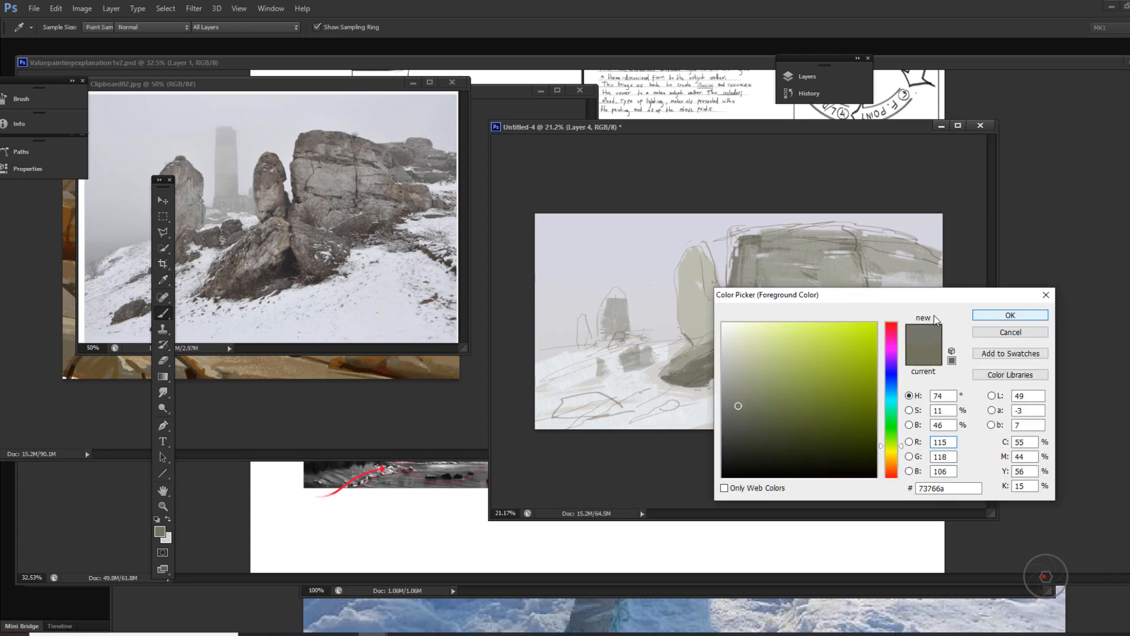
left_click(1011, 315)
left_click_drag(696, 255, 704, 341)
left_click(689, 280, "alt")
mouse_move(682, 287)
left_mouse_down()
mouse_move(686, 335)
mouse_move(719, 324)
left_mouse_up()
Step: Sample the boulder's tone, repaint the left boulder's upper plane, and extend the cliff's base and right side
left_click(705, 349, "alt")
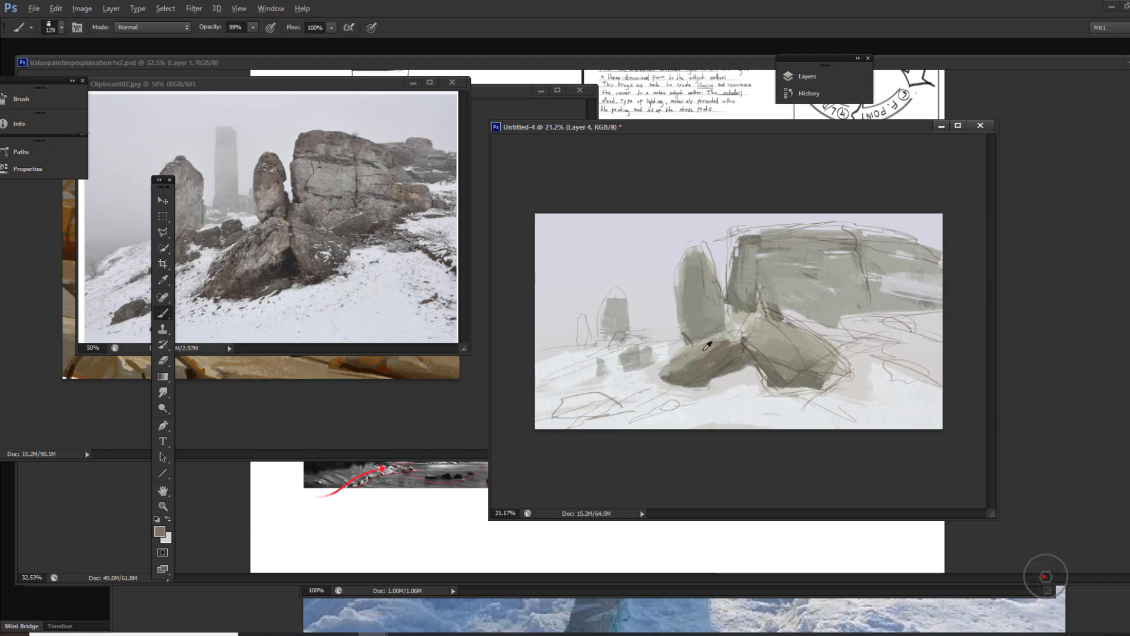
left_click(705, 349, "alt")
mouse_move(686, 377)
left_mouse_down()
mouse_move(727, 344)
mouse_move(757, 340)
left_mouse_up()
left_click_drag(786, 315, 941, 313)
left_click_drag(886, 294, 940, 299)
Step: Paint the dark rocks on the right-hand slope and the small rocks in the lower-right foreground snow
left_click_drag(883, 358, 940, 387)
left_click_drag(877, 355, 845, 349)
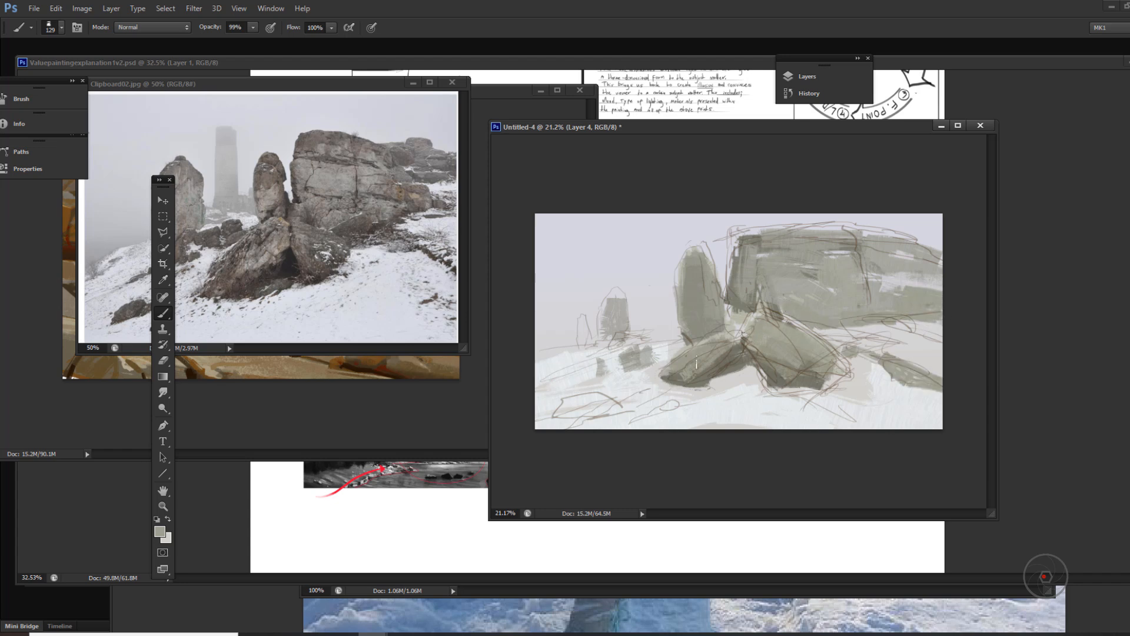
left_click_drag(864, 393, 860, 404)
left_click_drag(883, 410, 921, 427)
Step: Pick a darker shade in the colour picker and paint the shadowed cavity between the two leaning boulders
left_click(159, 532)
left_click_drag(824, 295, 903, 301)
left_click(860, 446)
left_click(1090, 320)
mouse_move(750, 356)
left_mouse_down()
mouse_move(722, 373)
mouse_move(775, 383)
left_mouse_up()
Step: Switch brush preset and deepen the cavity shadow between the boulders, reducing the brush opacity to 33%
right_click(735, 372)
left_click(849, 574)
mouse_move(727, 377)
left_mouse_down()
mouse_move(696, 385)
mouse_move(766, 372)
left_mouse_up()
key("3")
key("3")
left_click(760, 374, "alt")
Step: Choose another brush preset, sample the cliff's tone, and blend the cliff's lower face and left side
right_click(746, 365)
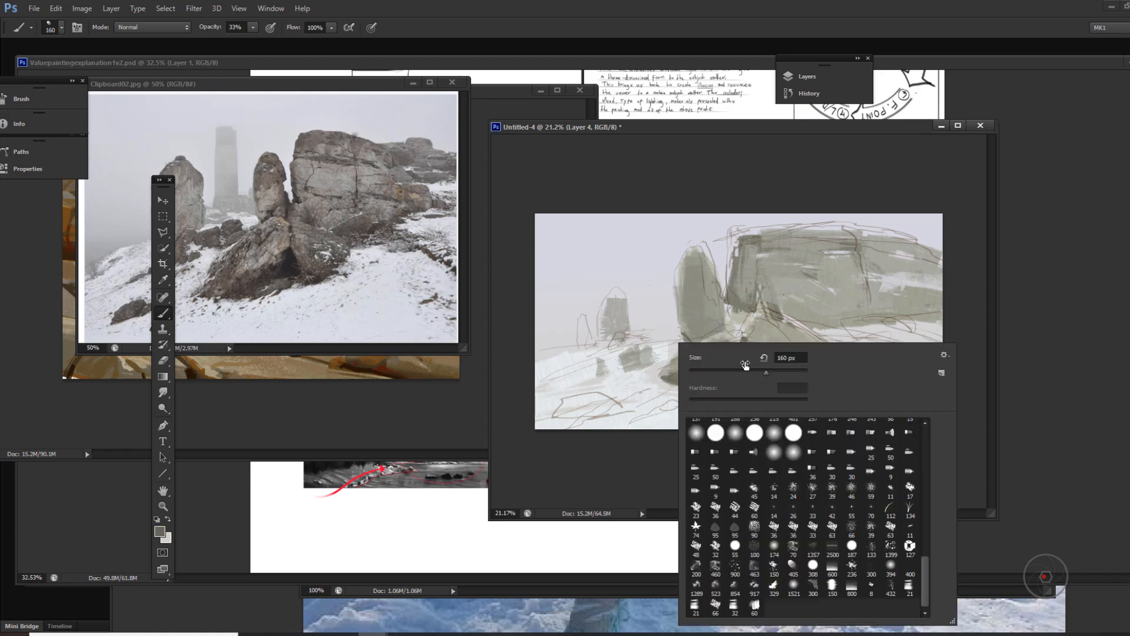
right_click(661, 350)
left_click(835, 595)
left_click(783, 313, "alt")
left_click_drag(871, 277, 801, 325)
left_click_drag(767, 268, 779, 308)
Step: With the 432 px textured brush at 88% opacity, paint a dark brownish-grey band along the cliff's top
right_click(798, 318)
left_click(1008, 563)
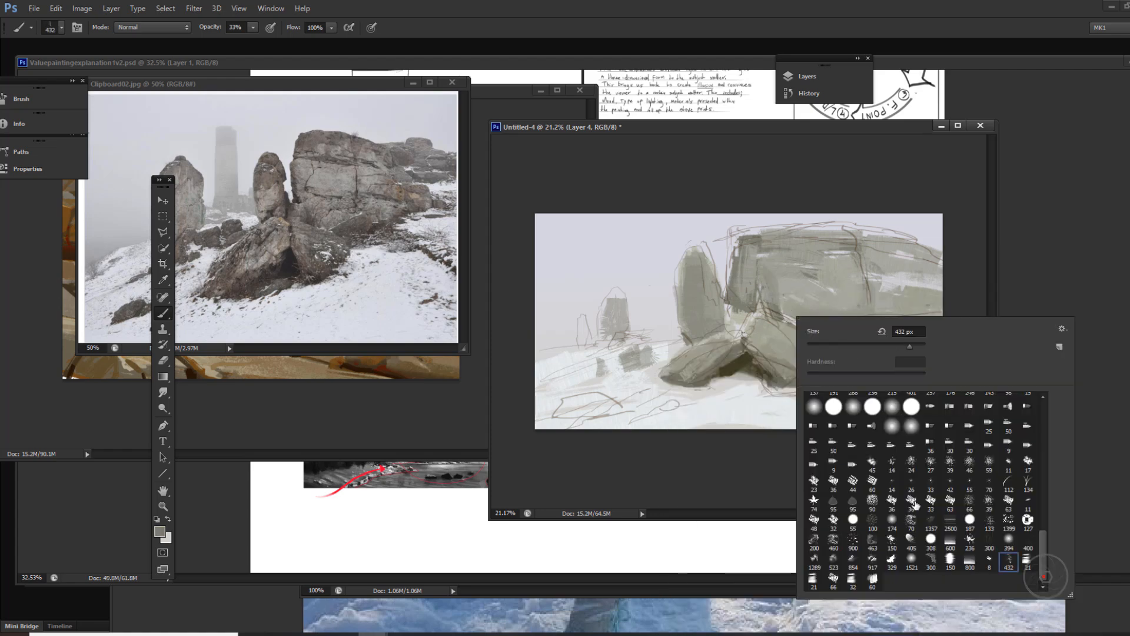
left_click(706, 314, "alt")
left_click(159, 532)
left_click(820, 417)
left_click(967, 470)
left_click(1090, 321)
key("8")
key("8")
mouse_move(743, 244)
left_mouse_down()
mouse_move(745, 264)
mouse_move(848, 238)
left_mouse_up()
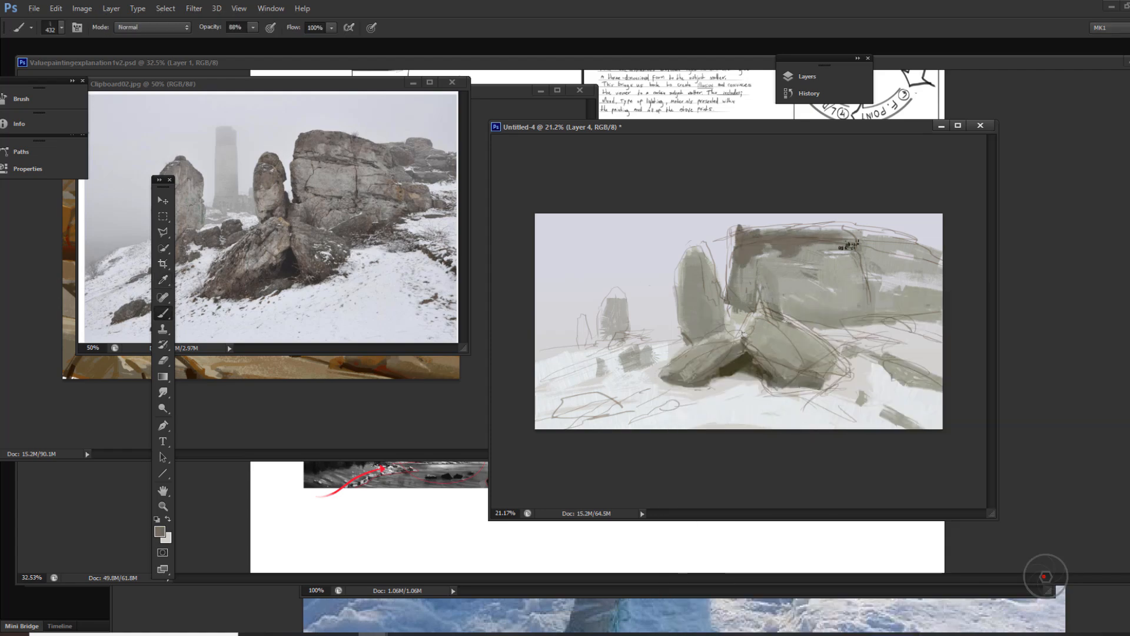
Step: Switch to another brush preset and paint the ledge shadows, the central crack and the right end of the cliff
right_click(849, 246)
left_click(963, 468)
left_click_drag(785, 257, 860, 266)
left_click_drag(751, 260, 857, 265)
left_click_drag(855, 250, 869, 296)
left_click_drag(915, 259, 942, 272)
Step: Darken the cliff's top edge across its full width with the 160 px brush, including the section right of the crack
right_click(819, 260)
mouse_move(735, 226)
left_mouse_down()
mouse_move(733, 246)
mouse_move(936, 235)
left_mouse_up()
left_click_drag(863, 242, 942, 259)
key("4")
key("4")
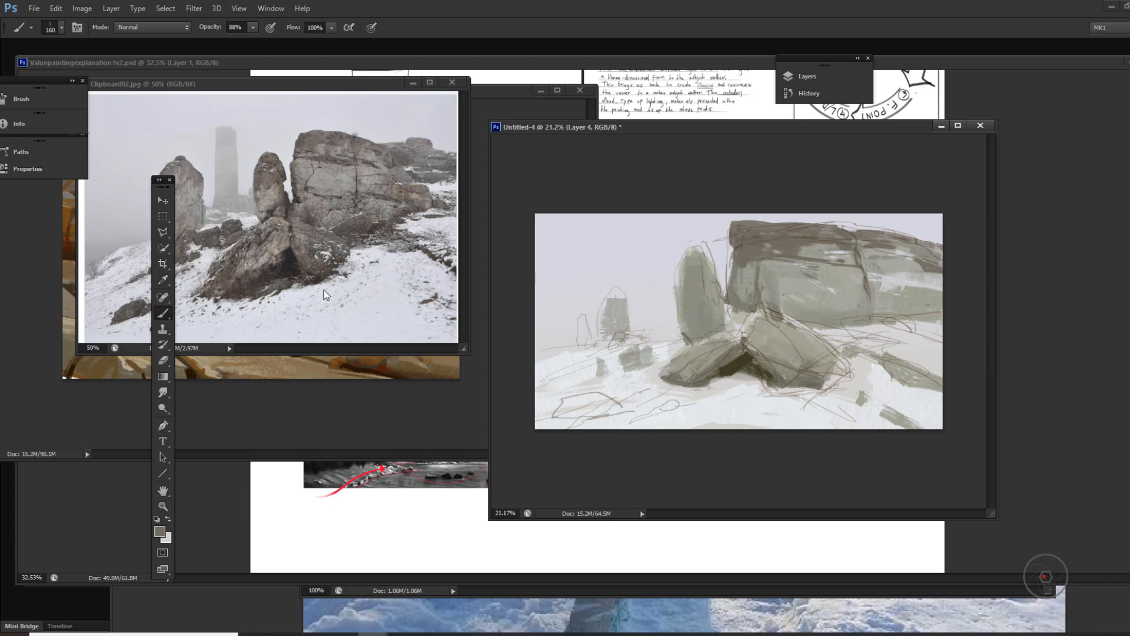
Step: Choose another brush preset, sample the cliff's dark top tone, and paint the dark boulders on the snowy slope at the far right
right_click(853, 310)
left_click(917, 574)
mouse_move(872, 307)
left_mouse_down()
mouse_move(816, 310)
mouse_move(861, 317)
left_mouse_up()
left_click(824, 236, "alt")
left_click_drag(760, 346, 794, 376)
mouse_move(854, 351)
left_mouse_down()
mouse_move(912, 347)
mouse_move(934, 366)
left_mouse_up()
left_click_drag(889, 383, 940, 373)
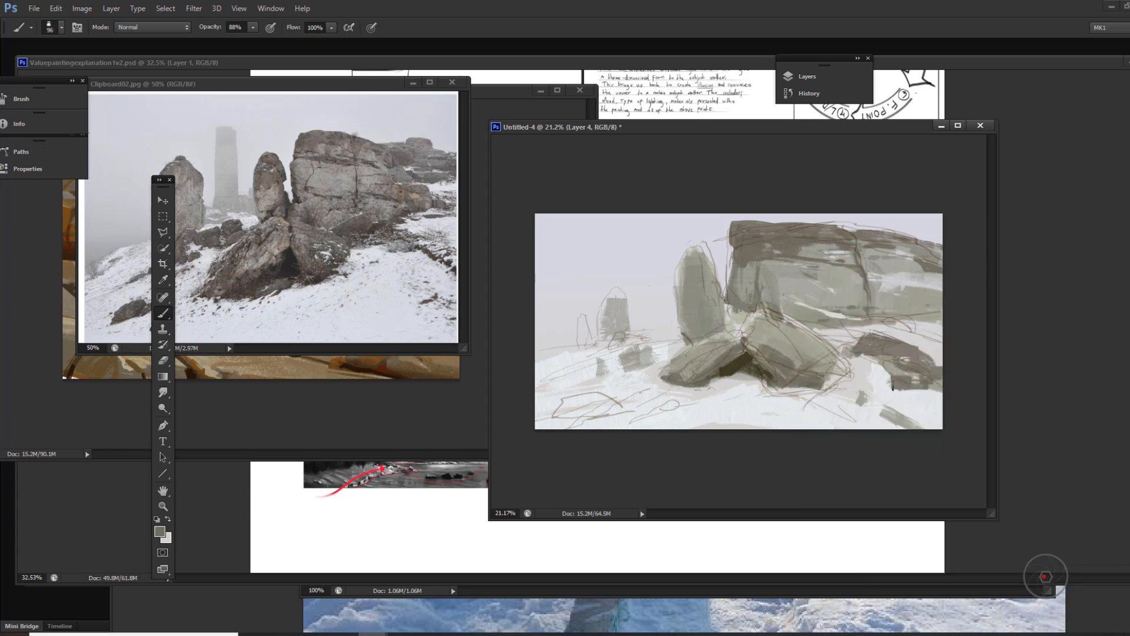
left_click_drag(916, 409, 931, 409)
Step: Darken the upper part of the standing rock, pick a rusty brown, and dab it on that rock and the cliff's crack
mouse_move(701, 247)
left_mouse_down()
mouse_move(712, 285)
mouse_move(681, 264)
mouse_move(700, 299)
left_mouse_up()
left_click(162, 531)
left_click(277, 187)
left_click(881, 408)
left_click(1086, 322)
left_click_drag(676, 287, 682, 293)
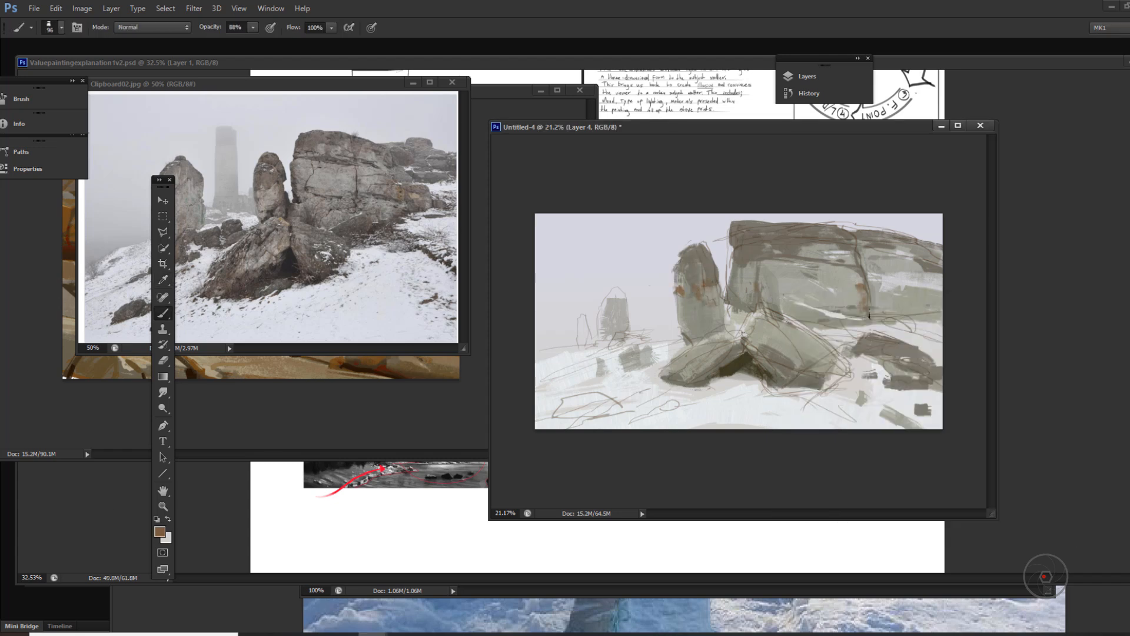
Step: Adjust the rust tone and accent the cliff's right end, the ledge beneath it, the slope boulder and the left front boulder
left_click(160, 531)
left_click(900, 406)
left_click(1086, 322)
left_click_drag(923, 294, 915, 314)
mouse_move(883, 320)
left_mouse_down()
mouse_move(902, 325)
mouse_move(901, 360)
left_mouse_up()
left_click_drag(713, 345, 674, 378)
left_click(679, 364, "alt")
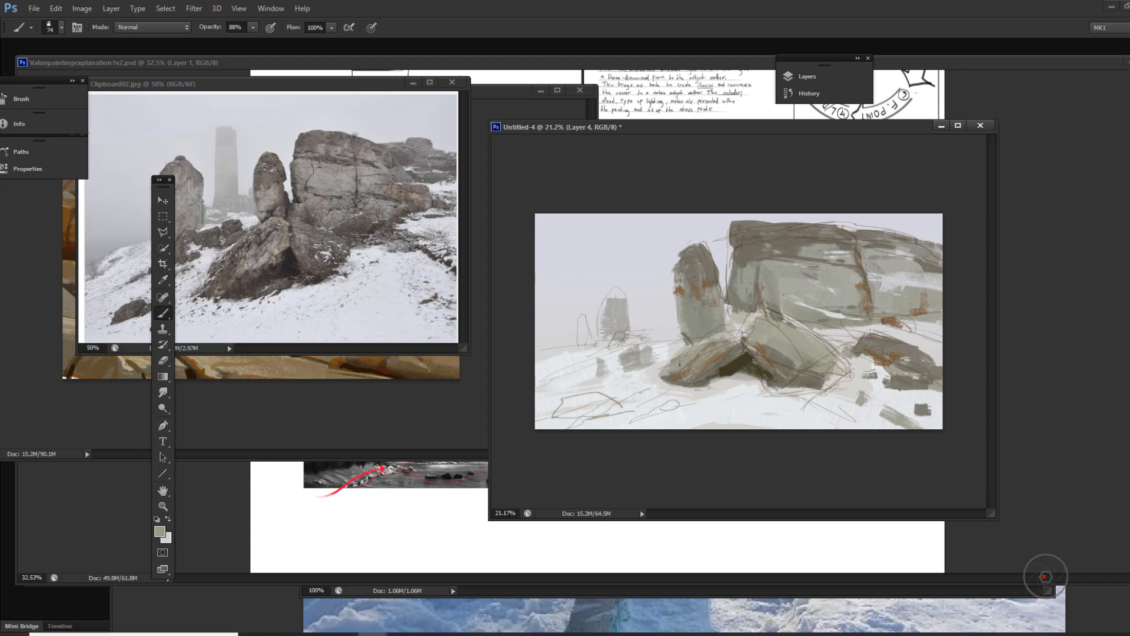
Step: Sample rock tones and paint form strokes on the standing rock and the two leaning front boulders
left_click(723, 327, "alt")
left_click(706, 302, "alt")
left_click_drag(709, 304, 714, 324)
mouse_move(679, 299)
left_mouse_down()
mouse_move(682, 326)
mouse_move(747, 324)
mouse_move(707, 364)
mouse_move(801, 367)
left_mouse_up()
left_click(737, 305, "alt")
left_click(750, 332, "alt")
Step: Pick a light warm grey and add strokes to the cliff's left side above the front boulders
key("n")
left_click(968, 465)
left_click(818, 373)
key("Return")
left_click(760, 286, "alt")
left_click_drag(759, 291, 757, 271)
left_click_drag(735, 255, 754, 259)
Step: Pick a pale lavender and glaze the left sky near the horizon with the 600 px brush at 22% opacity
right_click(615, 354)
key("n")
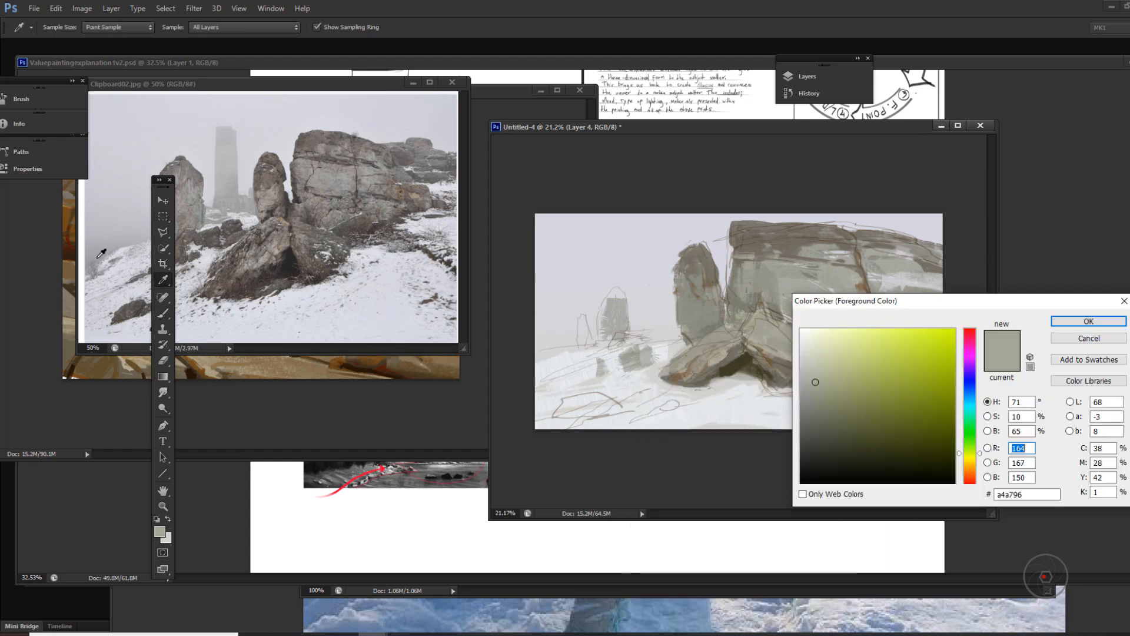
left_click(969, 375)
left_click(820, 377)
left_click(1087, 320)
key("2")
key("2")
left_click_drag(609, 320, 539, 334)
mouse_move(655, 319)
left_mouse_down()
mouse_move(555, 338)
mouse_move(560, 318)
left_mouse_up()
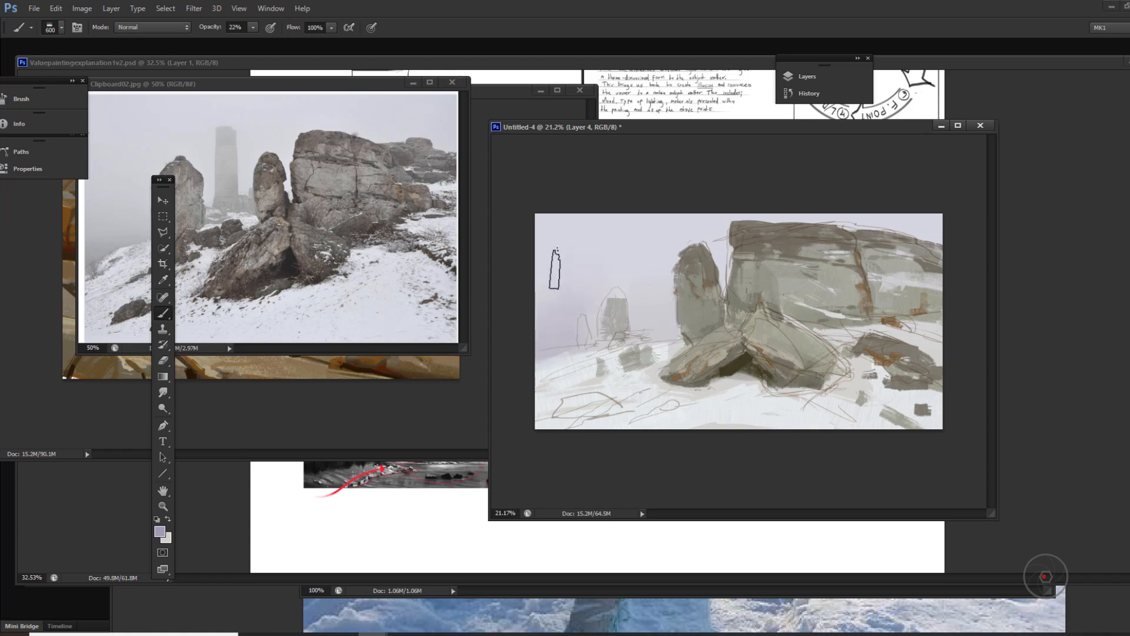
Step: Switch to another brush preset, pick a darker grey, and add strokes to the cliff's upper face
right_click(849, 330)
left_click(868, 342, "alt")
key("n")
left_click(835, 442)
key("Return")
right_click(776, 349)
right_click(778, 273)
mouse_move(809, 257)
left_mouse_down()
mouse_move(766, 261)
mouse_move(808, 265)
mouse_move(747, 301)
mouse_move(751, 269)
left_mouse_up()
left_click(800, 281, "alt")
Step: Choose another brush preset, sample the cliff's dark tone, adjust it, and test it with a small mark in the sky
right_click(702, 249)
right_click(617, 269)
left_click(646, 240)
left_click(784, 248, "alt")
left_click(161, 532)
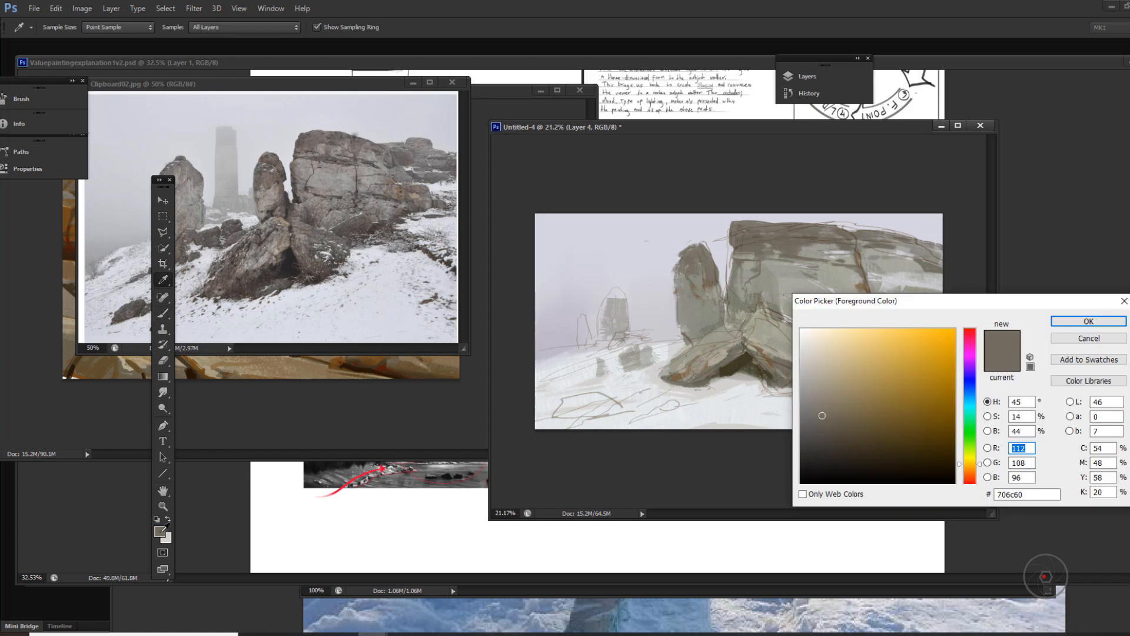
left_click_drag(923, 303, 509, 273)
left_click(674, 293)
left_click_drag(646, 276, 644, 280)
Step: Pick a brown, undo its test stroke in the sky, and shade the lower side of the left front boulder
left_click(161, 533)
left_click_drag(430, 404, 452, 395)
left_click(692, 294)
left_click_drag(614, 259, 634, 263)
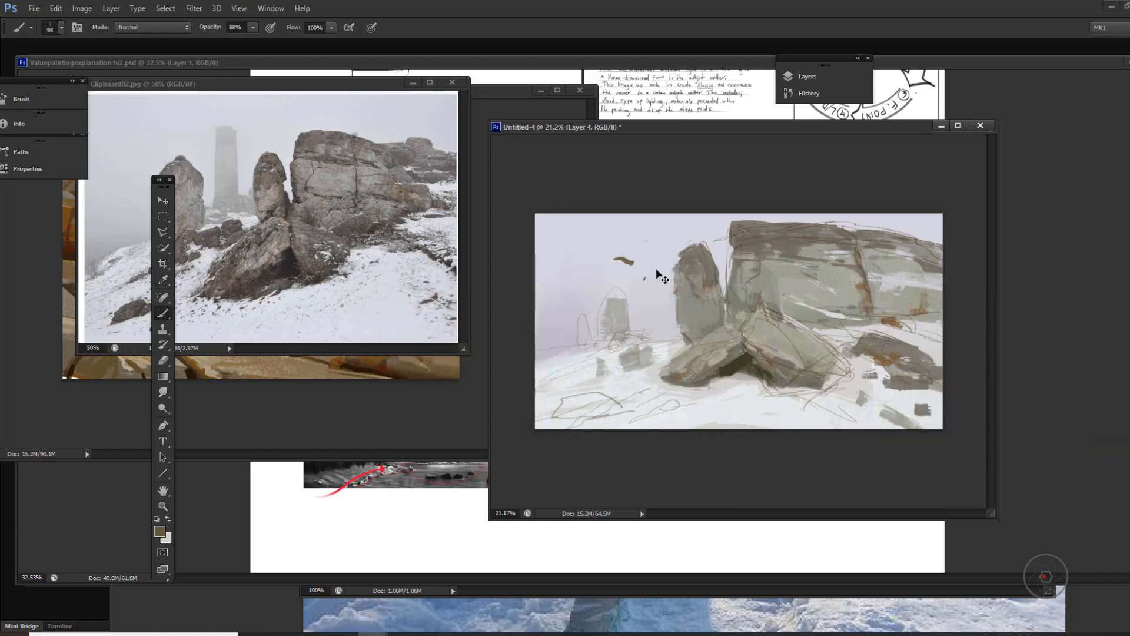
key("ctrl+z")
left_click(707, 375, "alt")
left_click_drag(725, 359, 679, 382)
Step: Move the notes document down and the painting window beside the reference, and deepen the left boulder's shadow near the hollow
left_click_drag(624, 63, 418, 405)
left_click_drag(751, 125, 695, 124)
left_click(683, 365, "alt")
left_click_drag(650, 378, 667, 374)
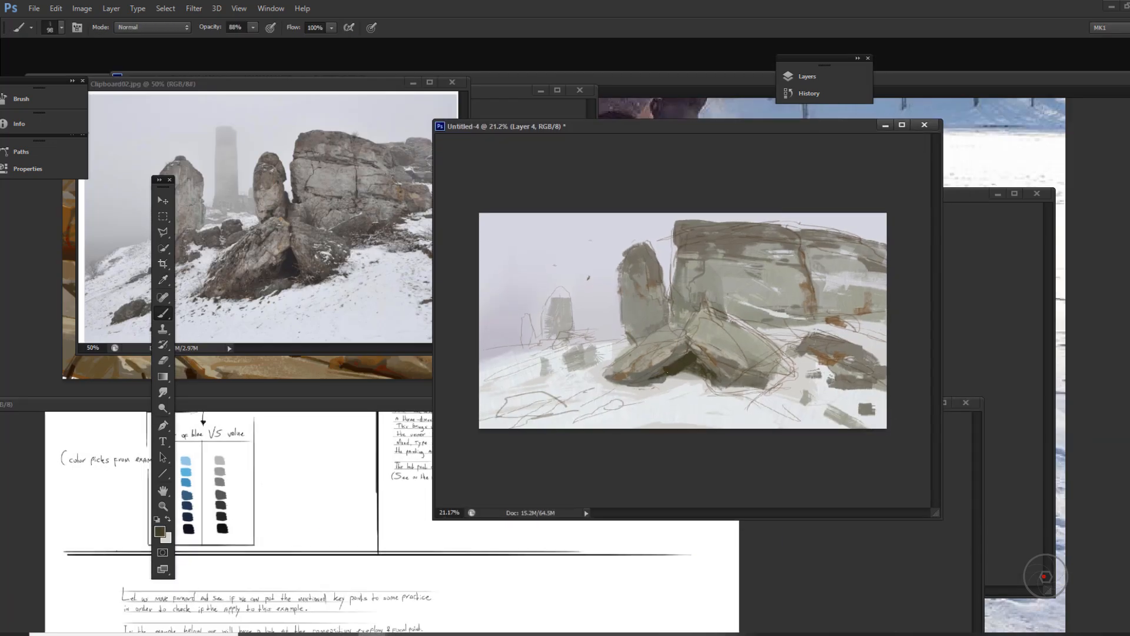
Step: Set the foreground colour to #4d453b and darken the base of the right front boulder
left_click(160, 533)
left_click(416, 394)
left_click_drag(614, 279, 498, 301)
left_click(307, 429)
left_click(561, 316)
mouse_move(718, 370)
left_mouse_down()
mouse_move(757, 386)
mouse_move(768, 375)
left_mouse_up()
Step: Pick a saturated red-orange and paint rust accents along the base of the right front boulder
left_click(160, 532)
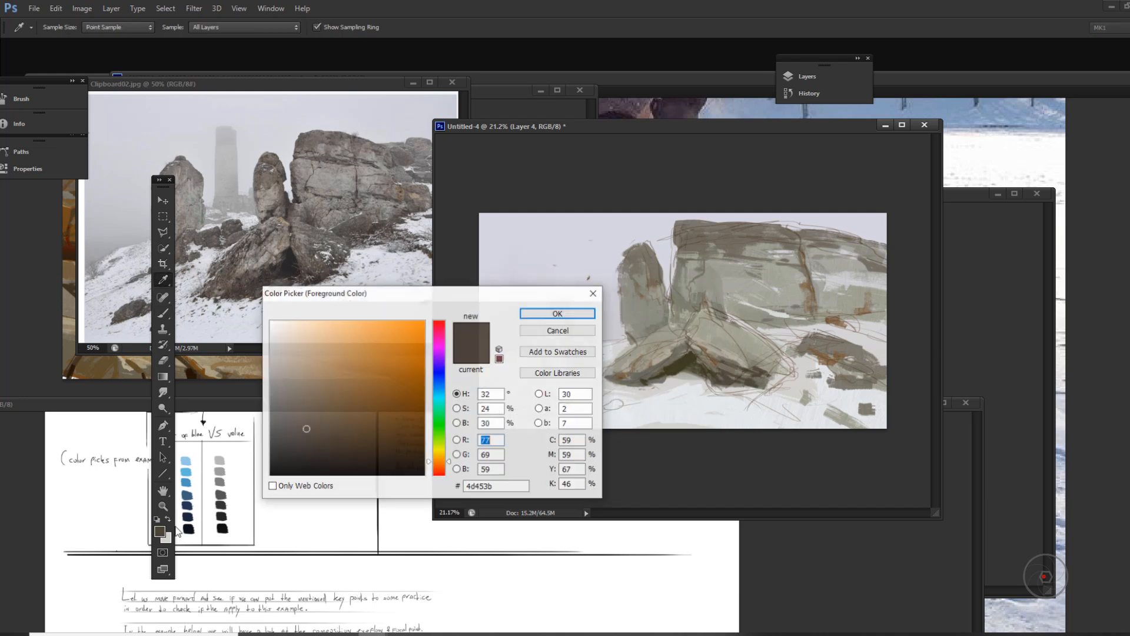
left_click(439, 468)
left_click(409, 416)
left_click(555, 315)
left_click_drag(705, 358, 733, 371)
left_click_drag(733, 378, 715, 382)
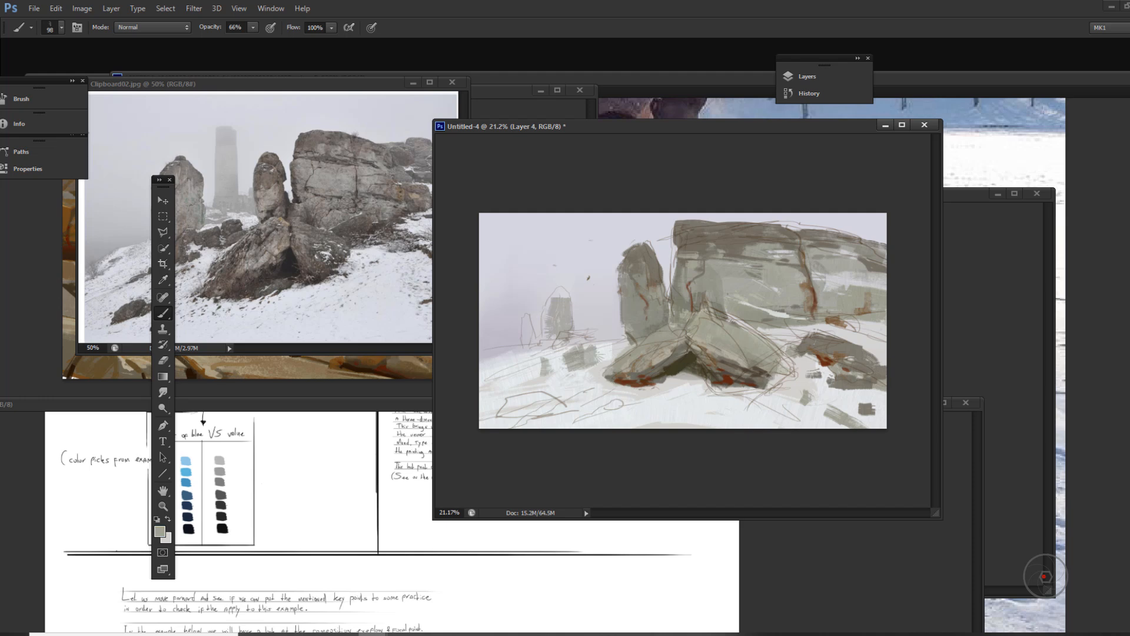
Step: Sample the hollow's dark tone, tone down the right boulder's rusty base, and pick a dark olive brown
left_click(677, 364, "alt")
left_click_drag(707, 361, 743, 372)
left_click(155, 535)
left_click(395, 436)
left_click(555, 315)
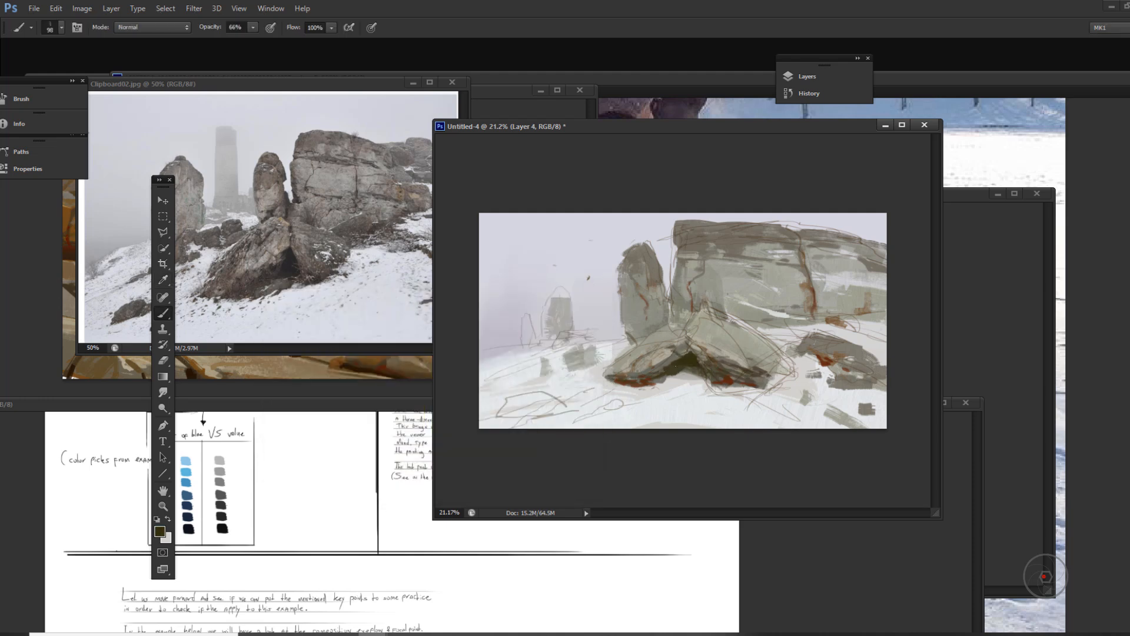
Step: Pick an ochre brown, change the brush preset, and paint from the left boulder's base into the snow at 55% opacity
left_click(160, 532)
left_click(436, 458)
left_click(408, 394)
left_click(556, 314)
right_click(664, 371)
double_click(706, 476)
key("5")
key("5")
mouse_move(651, 379)
left_mouse_down()
mouse_move(565, 420)
mouse_move(511, 413)
mouse_move(580, 395)
left_mouse_up()
Step: With another brush preset at 99% opacity, paint ochre-brown earth patches across the snowy foreground
left_click(633, 375, "alt")
right_click(625, 380)
left_click(671, 386)
key("9")
key("9")
mouse_move(827, 414)
left_mouse_down()
mouse_move(851, 425)
mouse_move(823, 420)
left_mouse_up()
left_click_drag(818, 405, 754, 394)
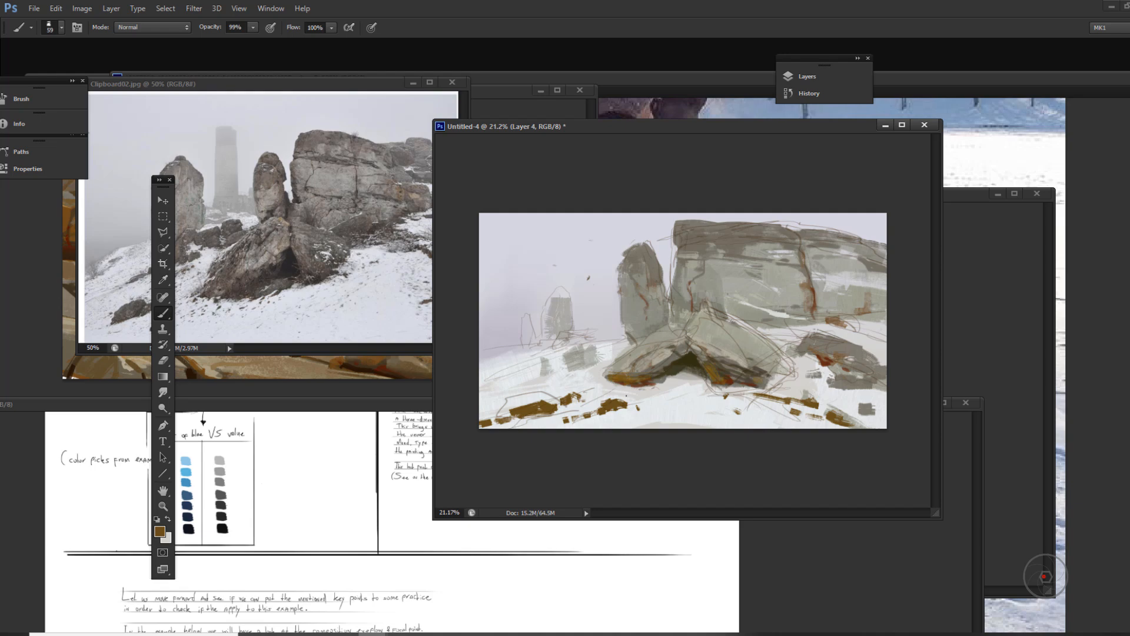
Step: Sample the rock's grey and block in small rocks along the snowy slope left of the front boulders
left_click(672, 359, "alt")
mouse_move(602, 355)
left_mouse_down()
mouse_move(568, 363)
mouse_move(621, 347)
mouse_move(550, 365)
left_mouse_up()
left_click_drag(557, 369, 525, 377)
left_click_drag(514, 380, 522, 363)
Step: Switch the brush preset, pick a neutral grey, and break up the left slope with smaller rock and snow strokes
right_click(587, 377)
left_click(629, 385)
left_click(160, 532)
left_click(285, 384)
left_click_drag(412, 293, 346, 347)
left_click(492, 368)
left_click_drag(515, 379, 510, 381)
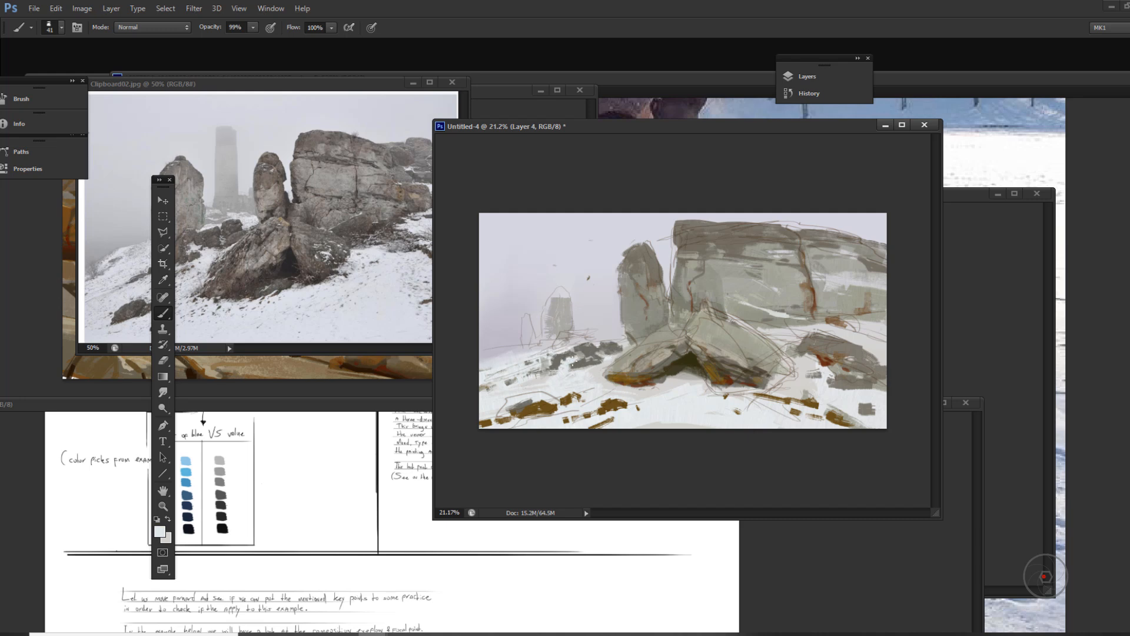
left_click_drag(573, 359, 582, 355)
Step: Sample a pale grey-green and fill in the two distant rock pillars on the left horizon
left_click(562, 320, "alt")
mouse_move(550, 316)
left_mouse_down()
mouse_move(546, 341)
mouse_move(525, 350)
mouse_move(626, 325)
left_mouse_up()
left_click(592, 371, "alt")
left_click(563, 314, "alt")
Step: Try painting a pale lavender tower between the distant pillars and the standing rock with another brush preset
right_click(578, 332)
left_click(651, 363)
left_click(595, 321, "alt")
left_click_drag(597, 282, 601, 324)
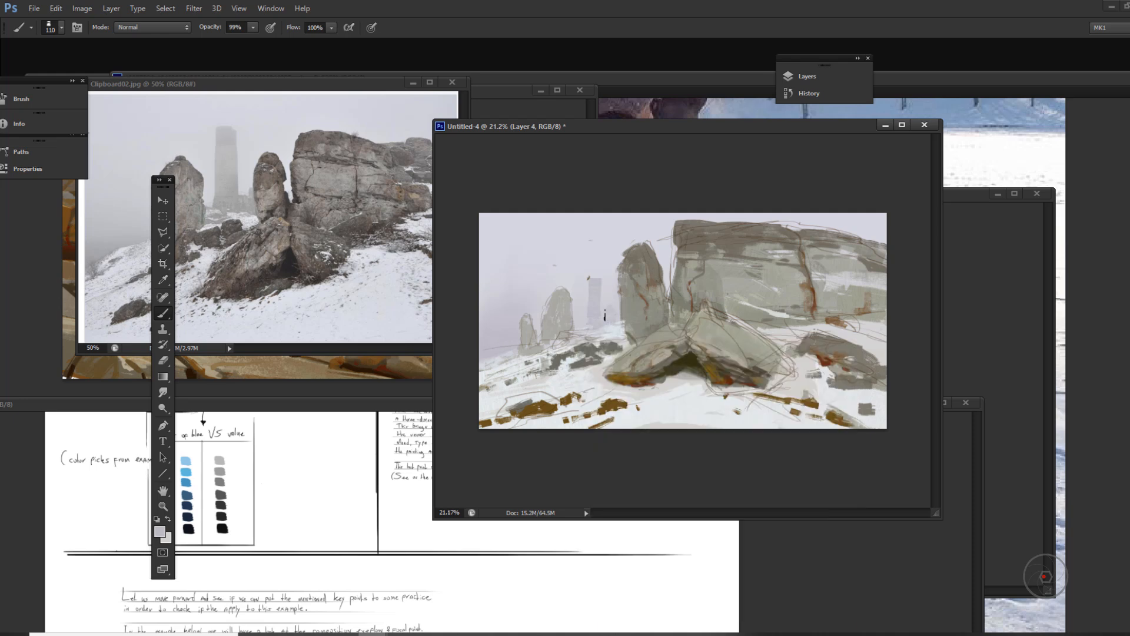
left_click_drag(600, 258, 602, 306)
key("ctrl+alt+z")
key("ctrl+alt+z")
Step: Rearrange the workspace by moving the Brush, Info, Paths and Properties panels and the painting window, and collapse the brush settings
right_click(493, 309)
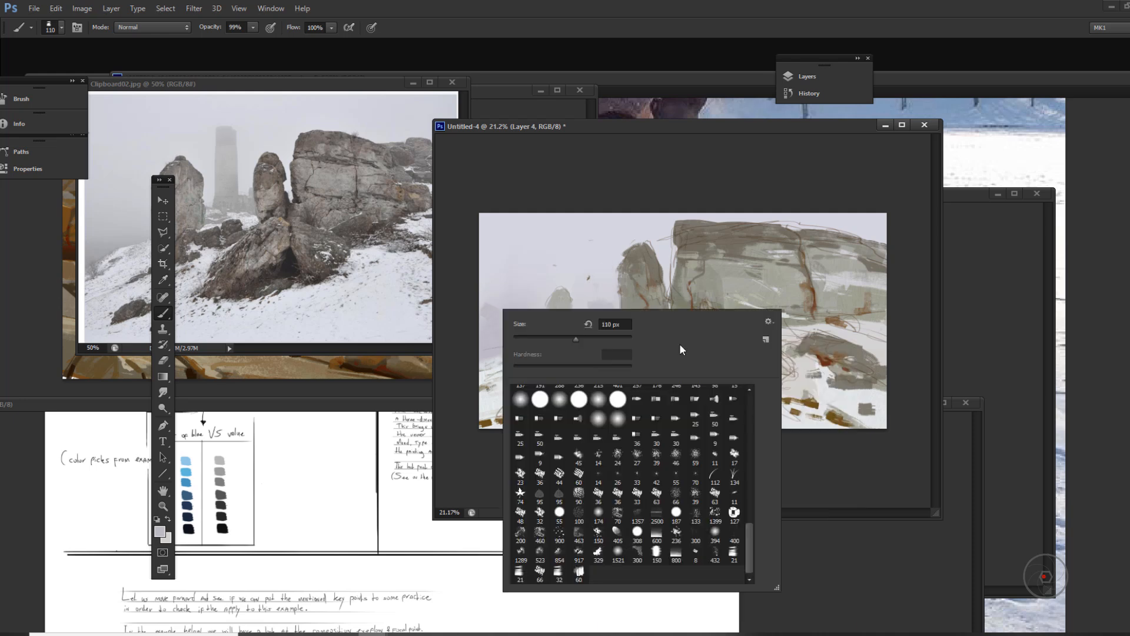
left_click(19, 99)
left_click_drag(599, 126, 583, 130)
left_click_drag(101, 91, 155, 107)
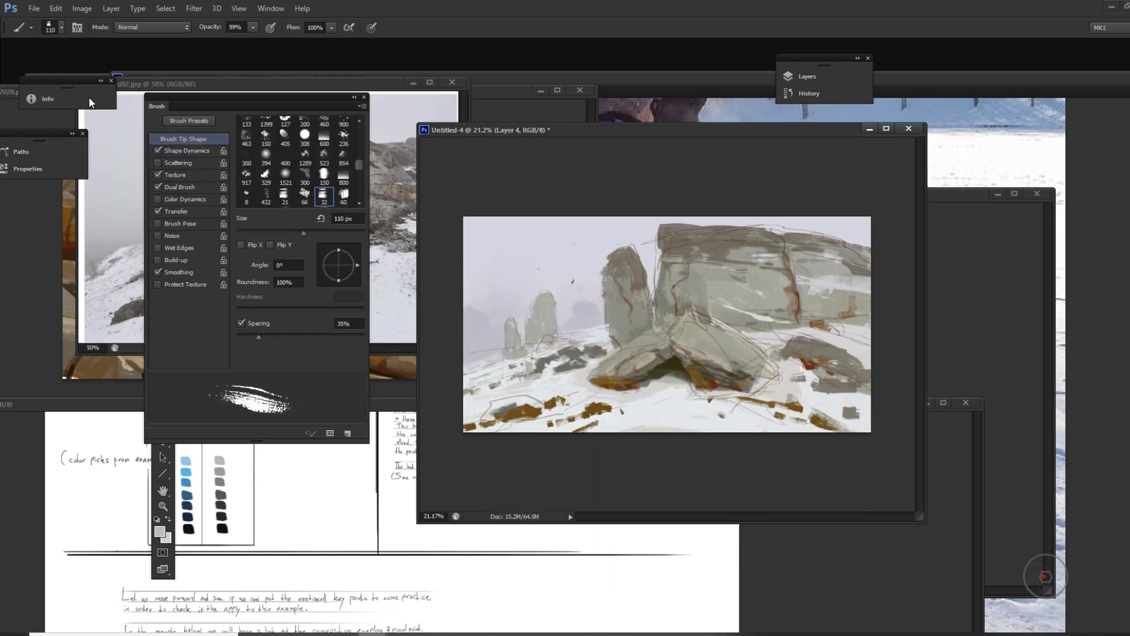
left_click_drag(38, 81, 55, 100)
left_click_drag(27, 140, 47, 130)
left_click_drag(589, 130, 595, 149)
left_click(353, 97)
Step: Switch to the Mixer Brush, choose a preset and colour, enlarge it to 600 px, and blend the haze at the left horizon
right_click(163, 313)
left_click(224, 350)
right_click(580, 322)
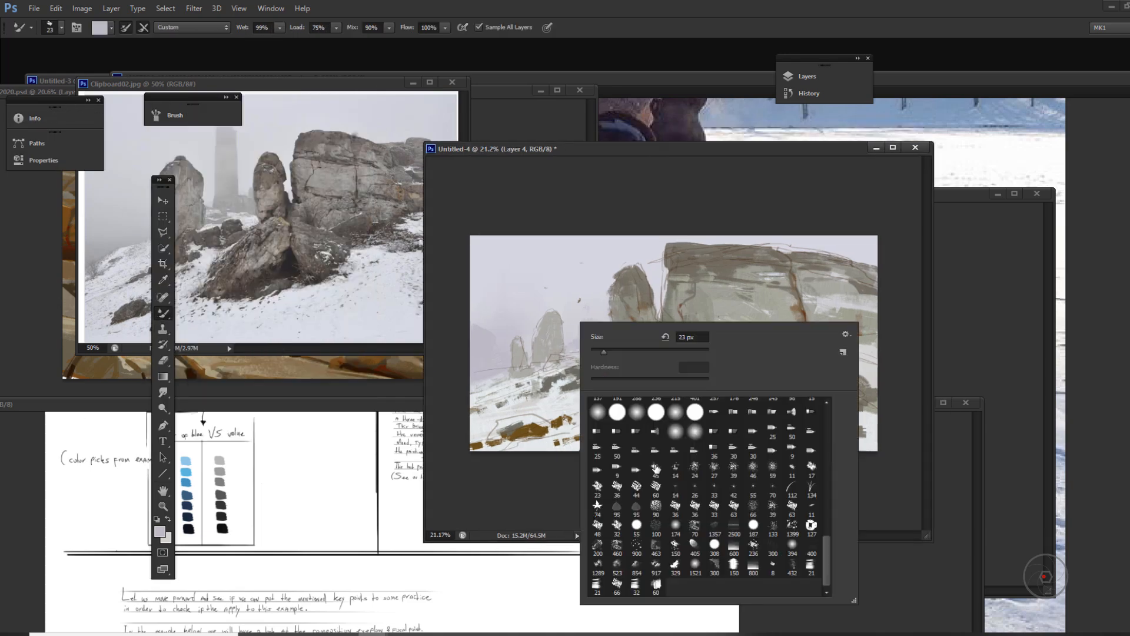
left_click(637, 586)
left_click(160, 532)
left_click(491, 369)
right_click(507, 327)
left_click_drag(535, 357, 623, 357)
left_click_drag(480, 327, 476, 314)
Step: Try a smaller Mixer Brush and the 432 px textured preset
right_click(634, 306)
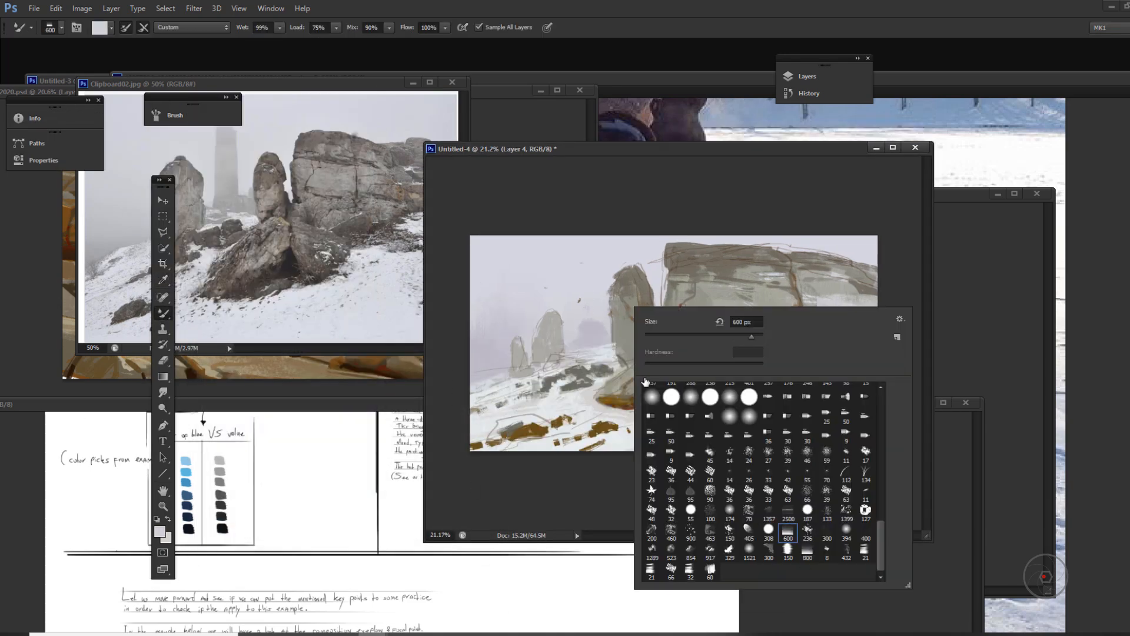
left_click_drag(750, 336, 718, 336)
left_click(353, 85)
left_click(684, 391)
right_click(712, 368)
left_click(767, 333)
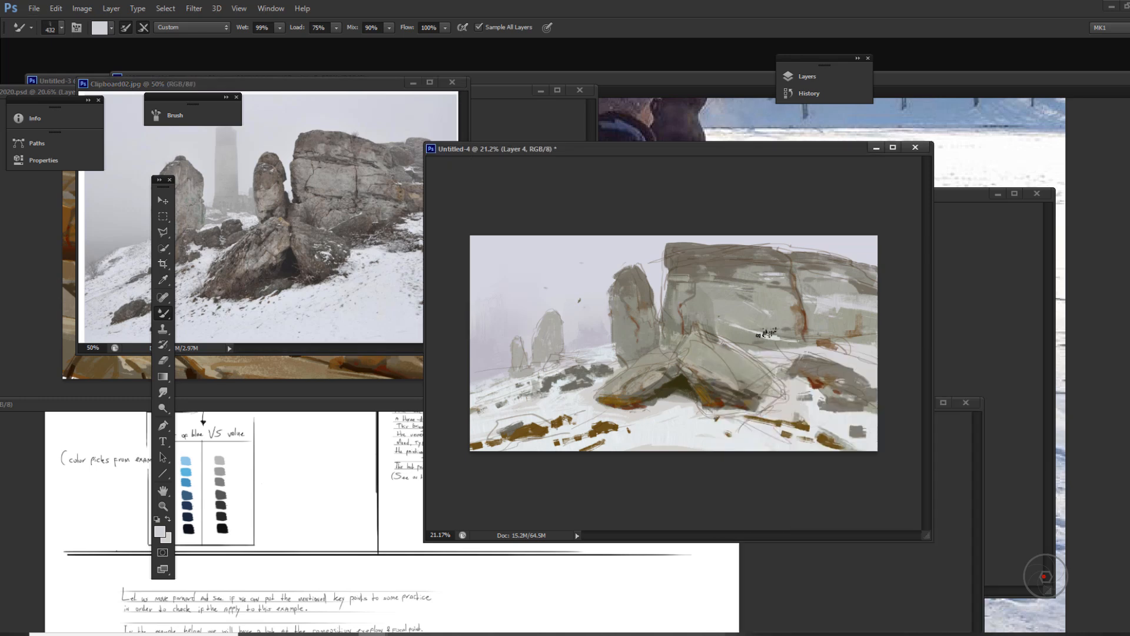
Step: Return to the regular Brush tool, sample the standing rock's tone, and darken the cliff's left edge
right_click(160, 312)
left_click(203, 315)
left_click(651, 311, "alt")
right_click(698, 327)
left_click_drag(671, 287, 664, 315)
left_click_drag(672, 294, 672, 327)
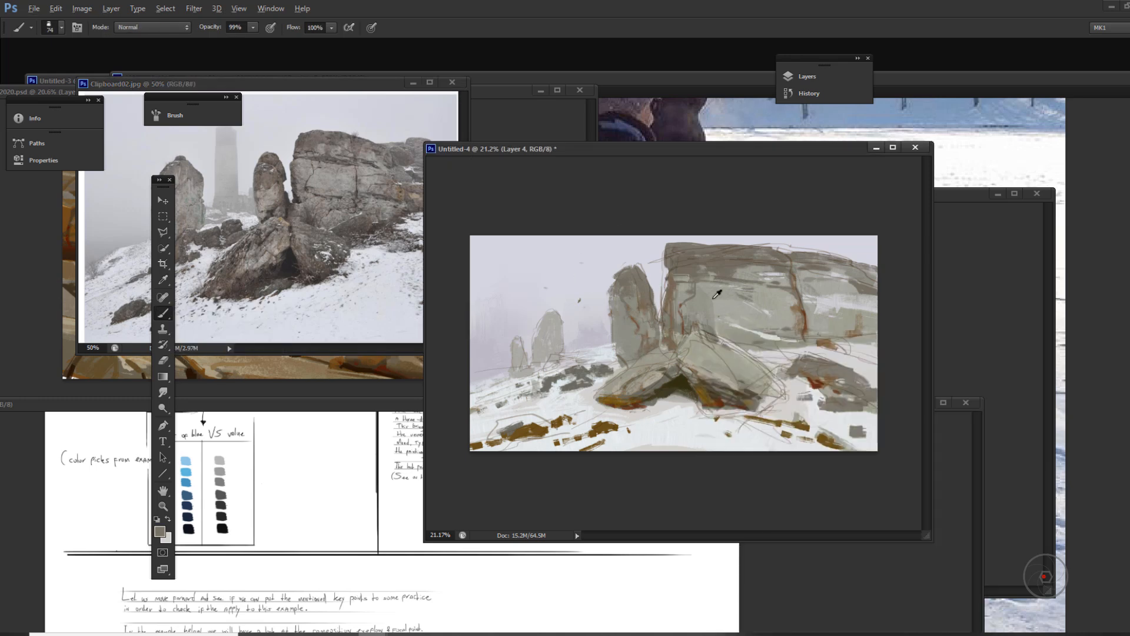
Step: Sample the cliff face's light grey and paint horizontal strata strokes across the cliff's upper left
left_click(714, 298, "alt")
left_click_drag(694, 266, 681, 277)
left_click_drag(677, 274, 745, 267)
left_click_drag(680, 261, 749, 260)
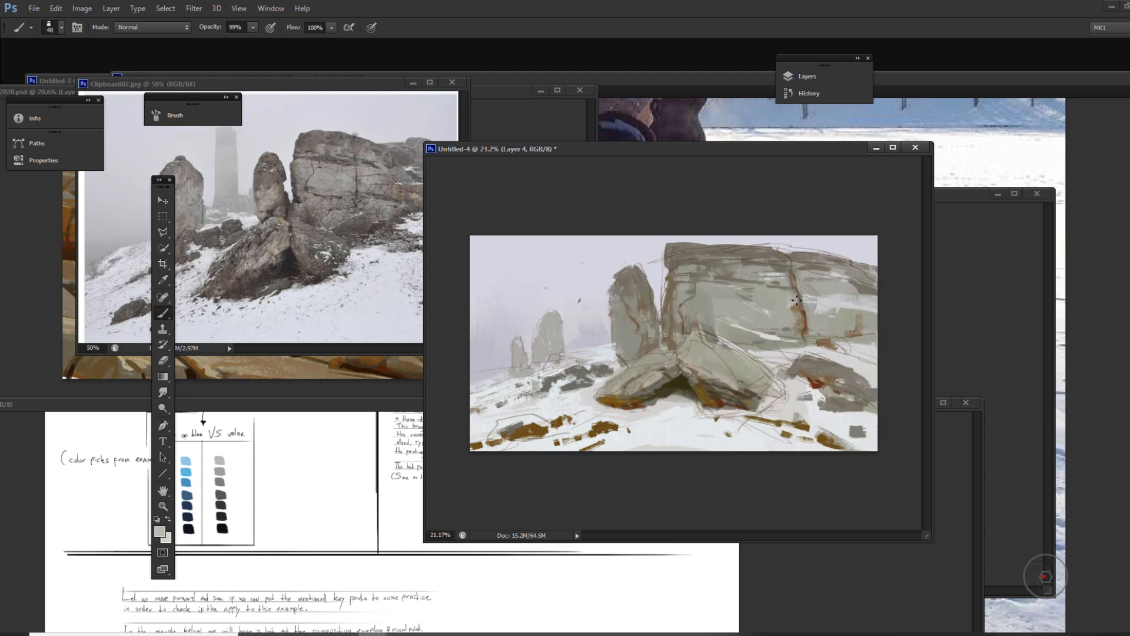
Step: Switch to a 71 px brush, shift the reference photo aside, and retouch the cliff face around its central crack
right_click(772, 322)
left_click(872, 471)
left_click(781, 293, "alt")
left_click(857, 283, "alt")
left_click_drag(315, 86, 298, 93)
left_click(820, 310)
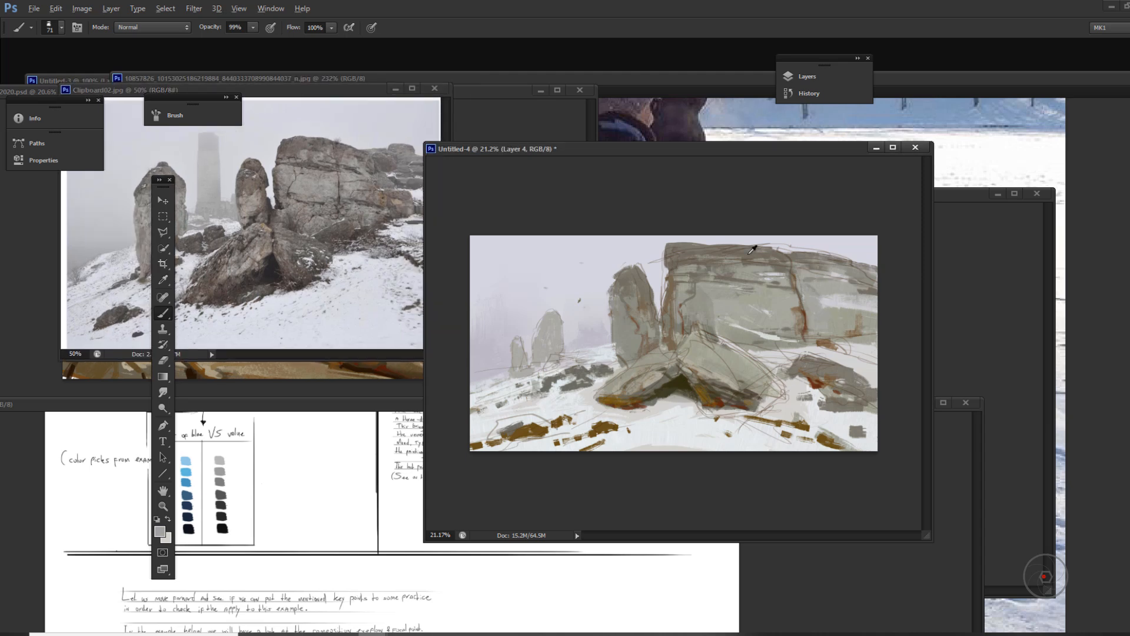
left_click_drag(750, 288, 790, 293)
Step: Reduce the brush to 54 px and paint strokes where the cliff base meets the snow above the right boulder
right_click(738, 320)
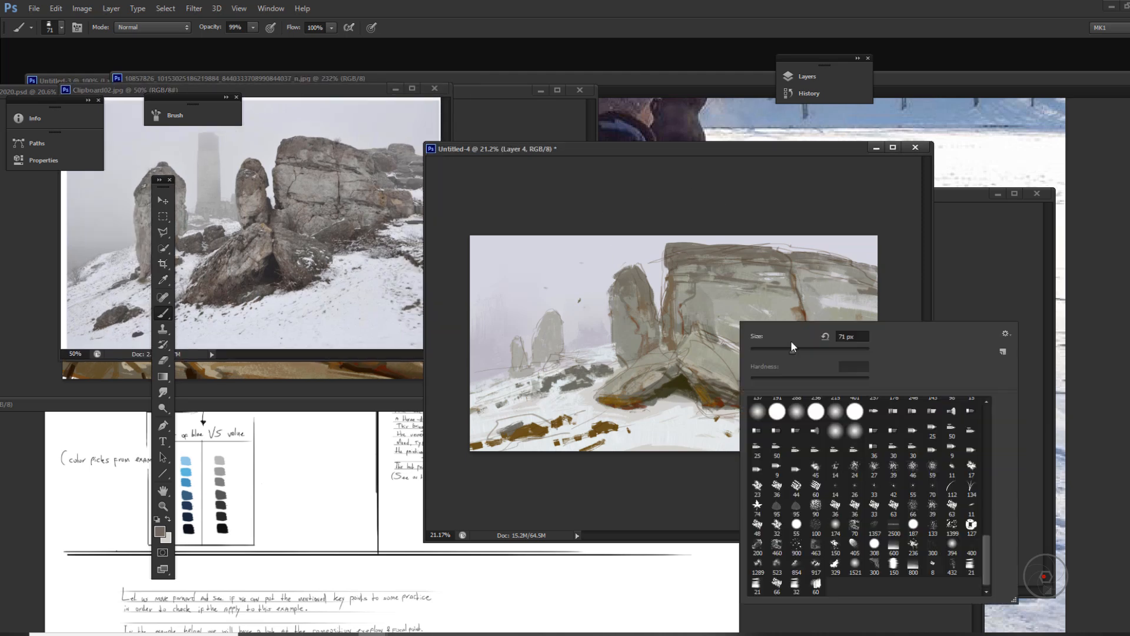
left_click(789, 345)
left_click(728, 323, "alt")
left_click_drag(725, 338, 731, 326)
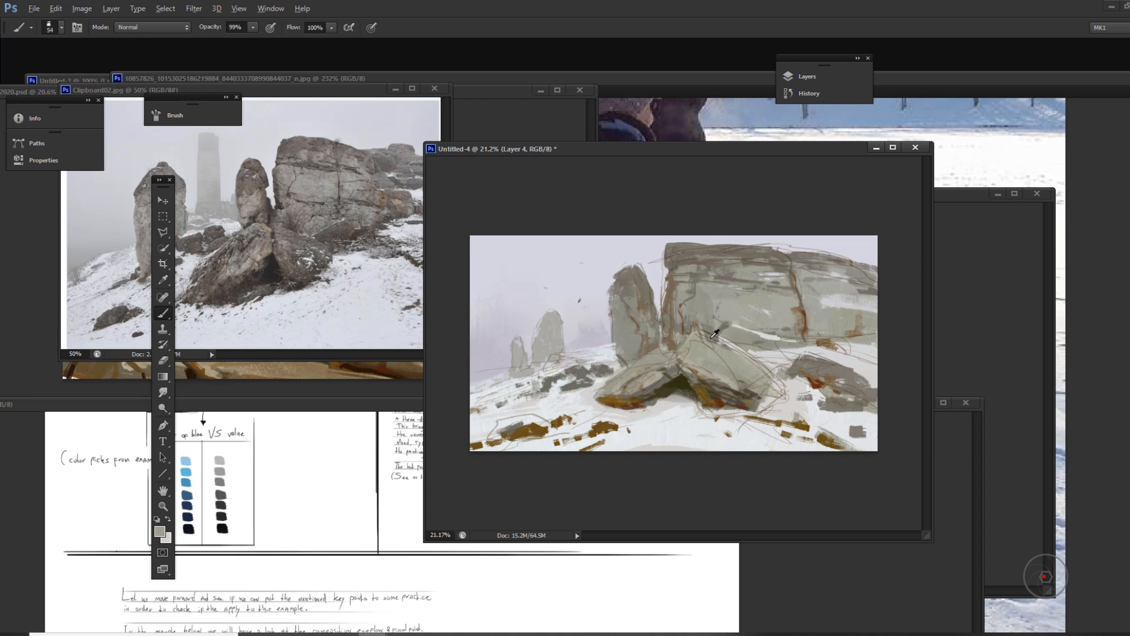
left_click(721, 338, "alt")
mouse_move(751, 386)
left_mouse_down()
mouse_move(704, 372)
mouse_move(751, 349)
mouse_move(871, 347)
left_mouse_up()
Step: Sample and dab rock tones, set the brush opacity to 66%, and choose a light warm beige as the foreground colour
left_click(677, 283, "alt")
left_click(730, 324, "alt")
left_click(807, 330, "alt")
left_click(682, 394, "alt")
key("6")
key("6")
left_click(160, 532)
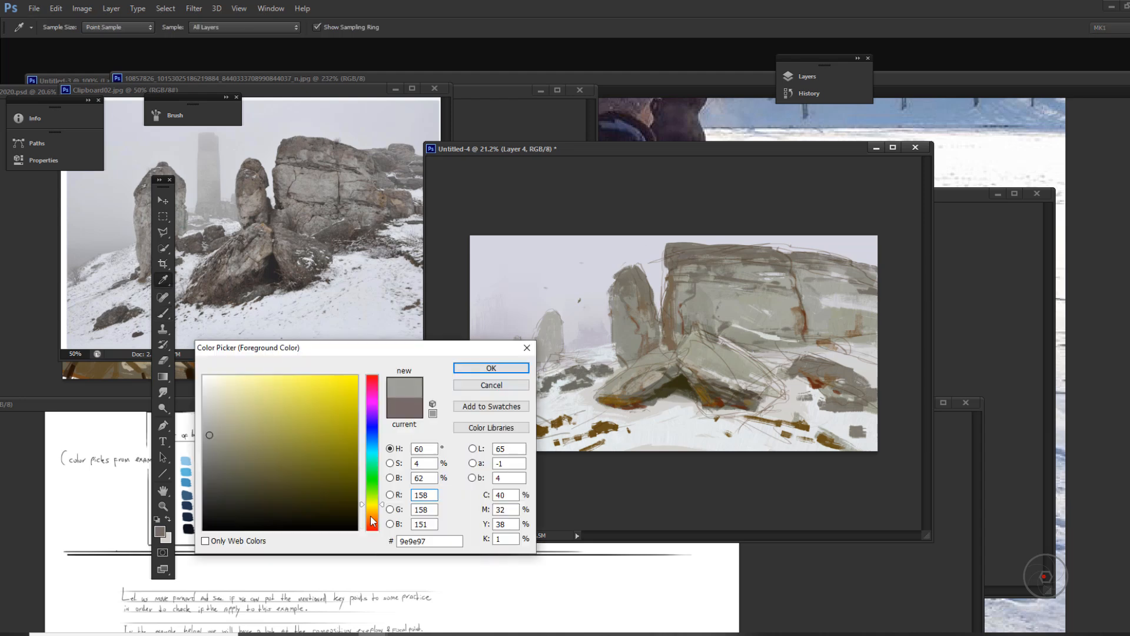
left_click(373, 518)
left_click(229, 418)
left_click(491, 369)
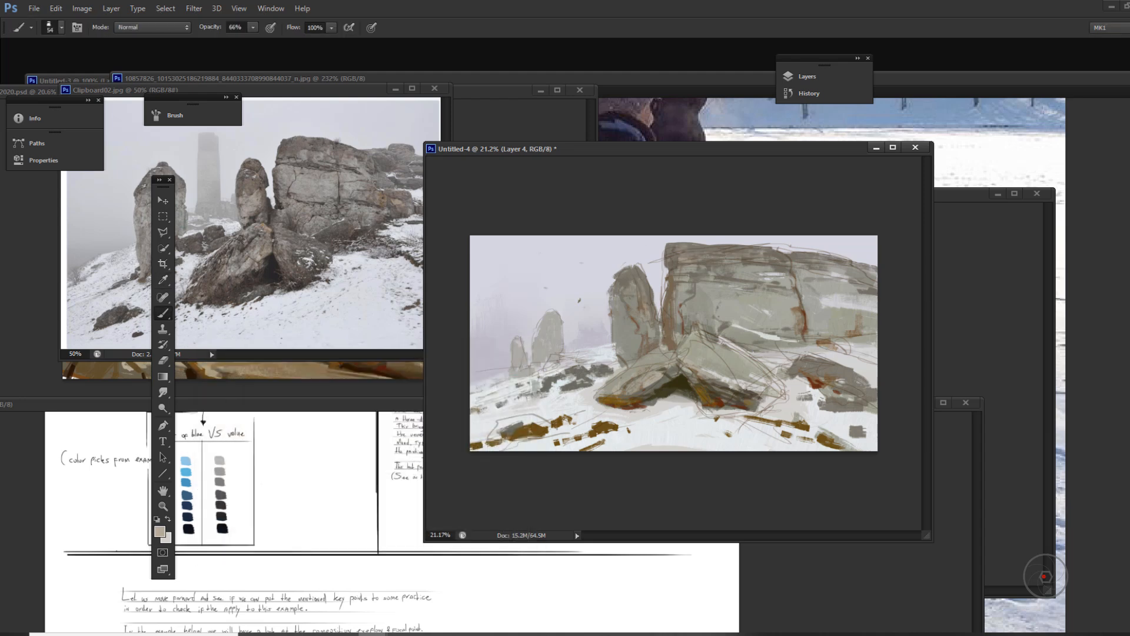
Step: Reposition the painting window, choose dark brown 503f1b, and add brown accents on the standing rock and along the cliff base
left_click_drag(677, 149, 748, 174)
left_click(784, 383, "alt")
left_click(159, 532)
left_click(780, 408)
mouse_move(242, 471)
left_mouse_down()
mouse_move(222, 481)
mouse_move(305, 482)
left_mouse_up()
left_click(372, 513)
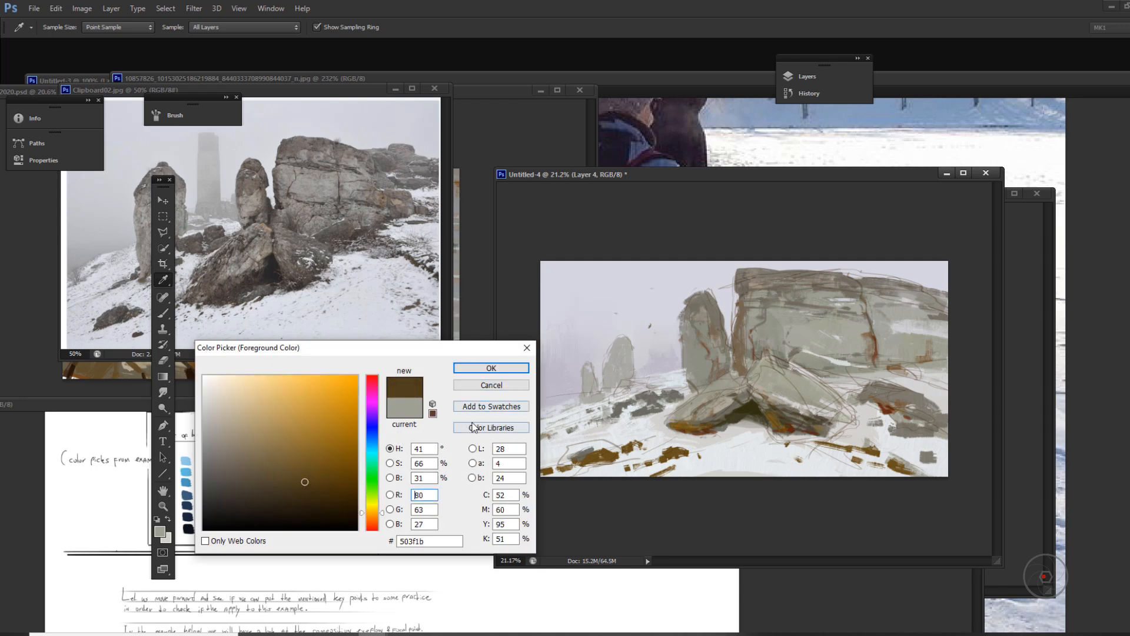
key("Return")
key("b")
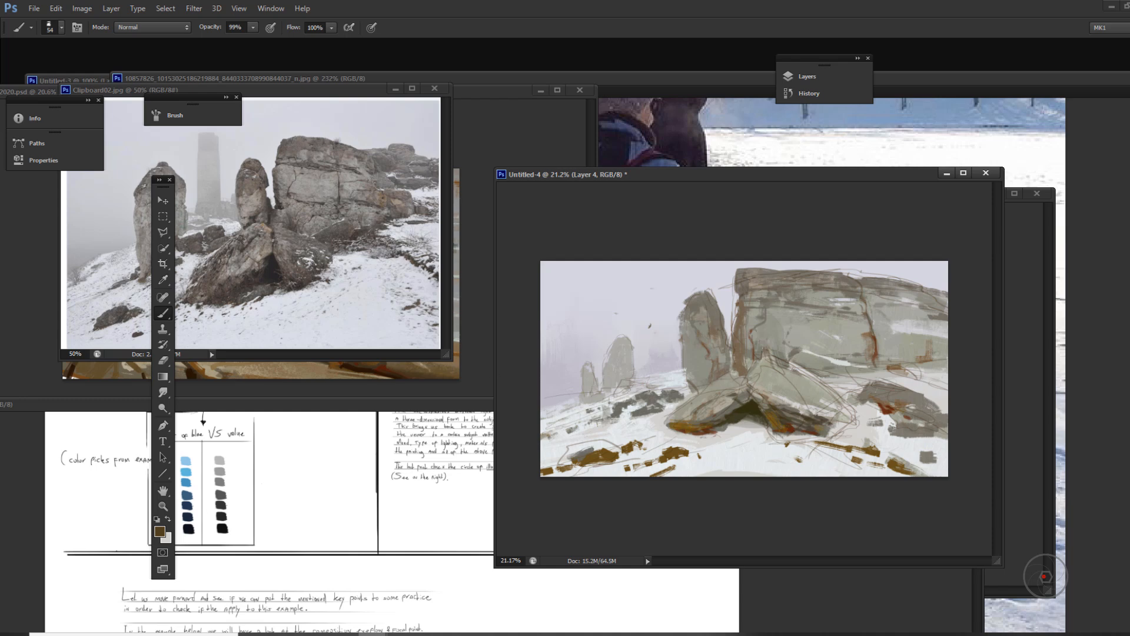
left_click(699, 301, "alt")
left_click_drag(685, 332, 686, 346)
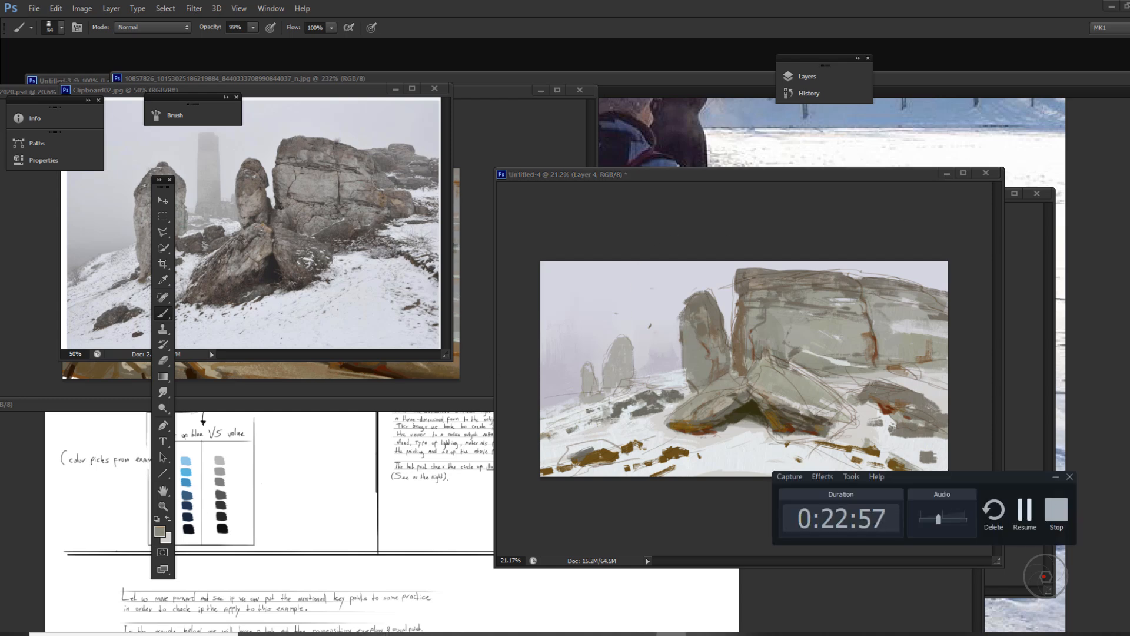
left_click_drag(758, 338, 854, 356)
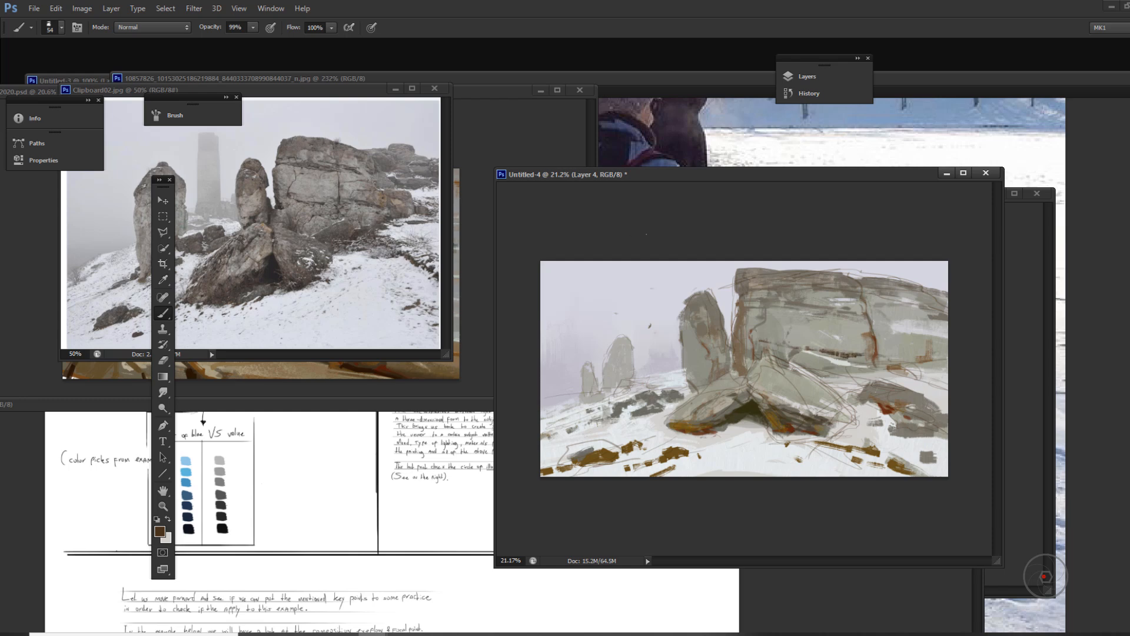
left_click(720, 332, "alt")
Step: Lighten the sampled brown to a pale warm grey and dab it near the cliff base and between the boulders
key("n")
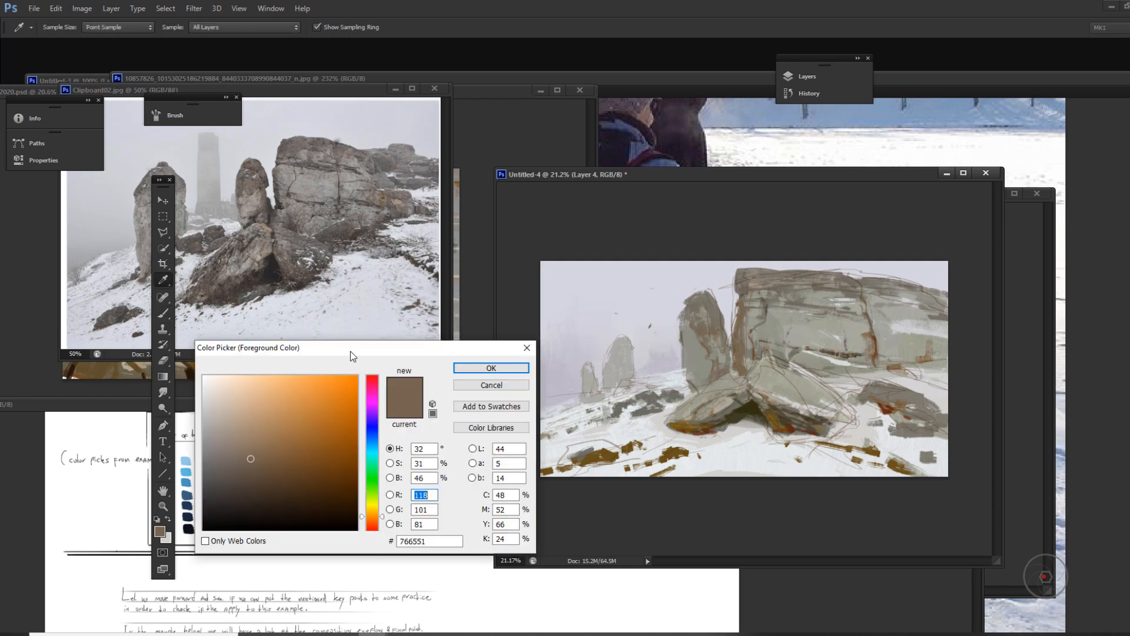
left_click_drag(248, 443, 237, 434)
left_click(476, 370)
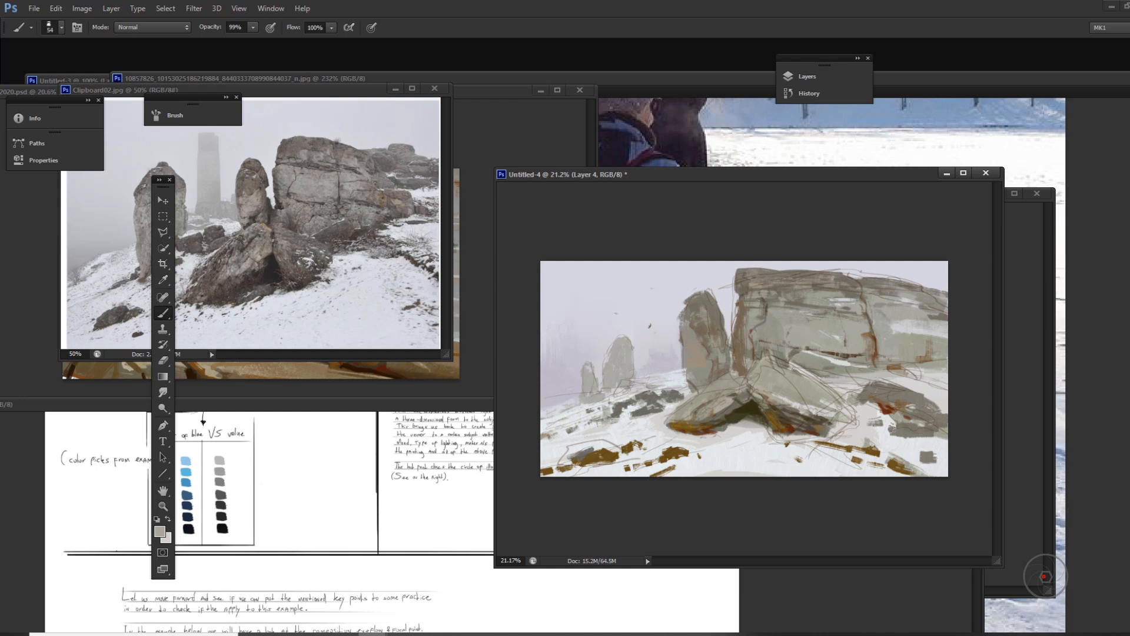
left_click(910, 356, "alt")
left_click(761, 405, "alt")
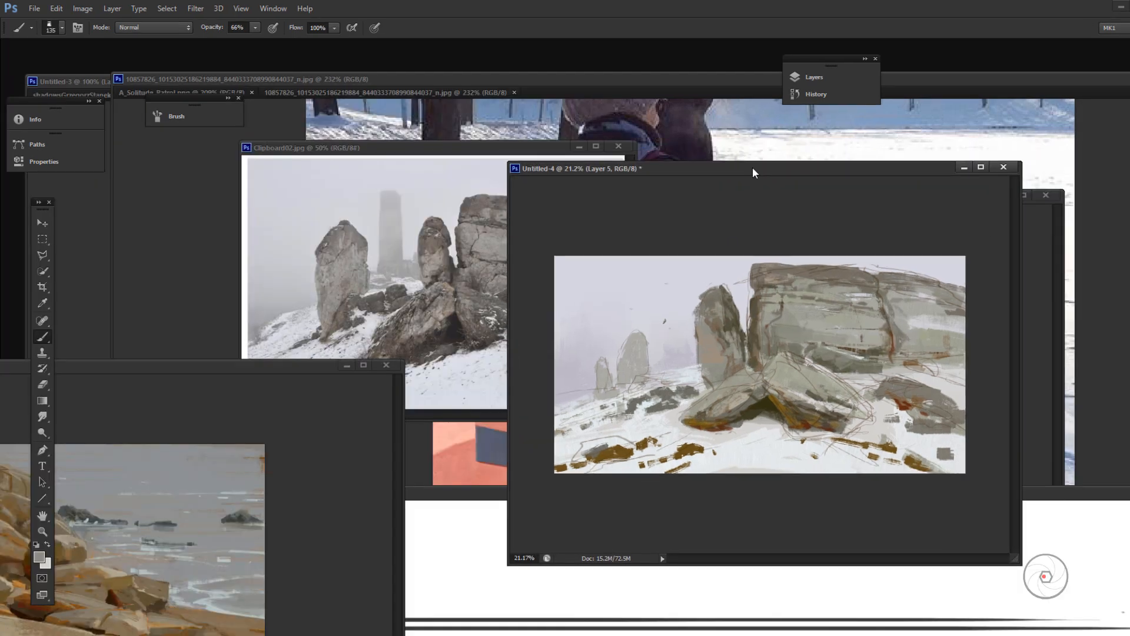
right_click(701, 340)
key("Escape")
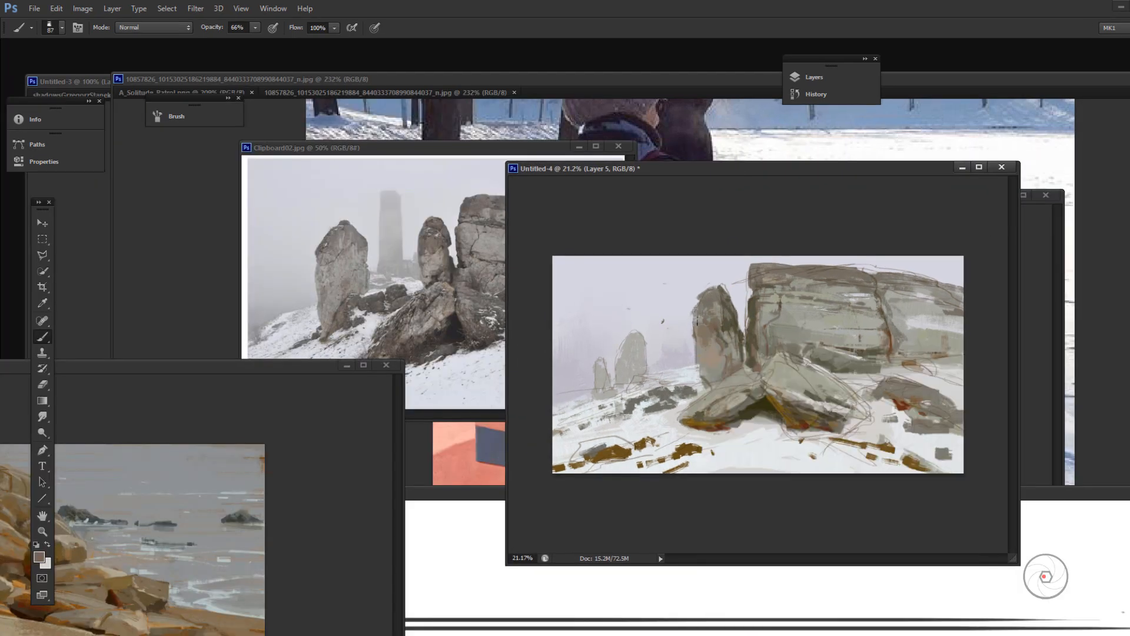
Step: Sample cliff greys to retouch the cliff's left edge and base, and trim the left boulder's lower tip
left_click(792, 306, "alt")
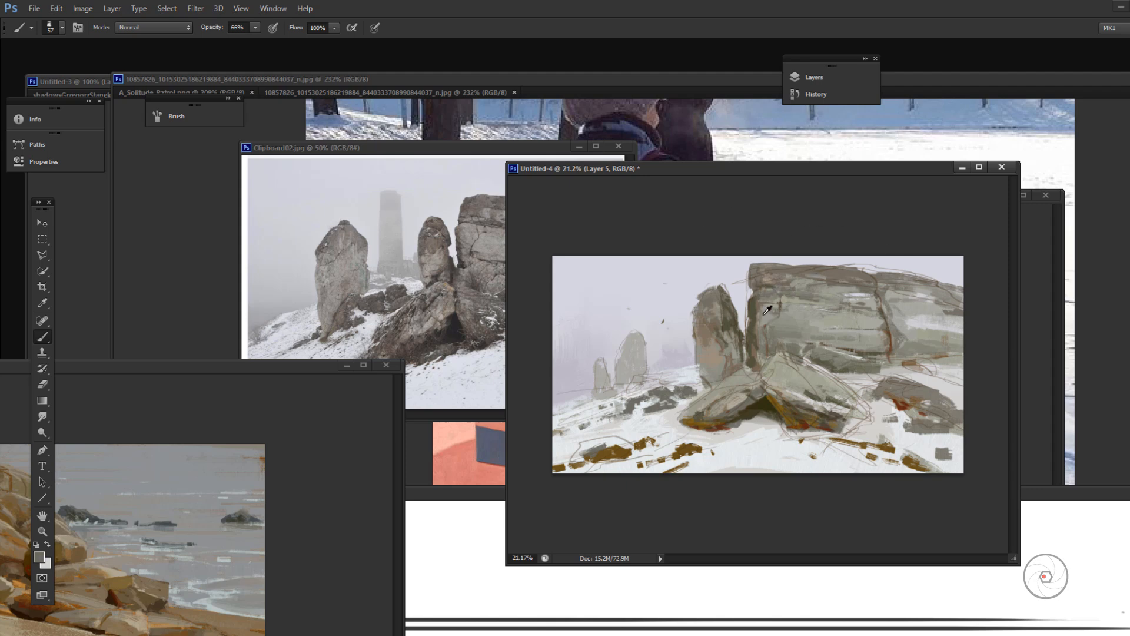
left_click(768, 276, "alt")
left_click(886, 369, "alt")
right_click(777, 395)
left_click_drag(683, 415, 695, 422)
Step: Choose a muted olive-brown and paint strokes over the left foreground earth patches, moving the coastal painting out of the way
left_click(39, 557)
left_click(376, 514)
left_click(273, 459)
left_click(517, 375)
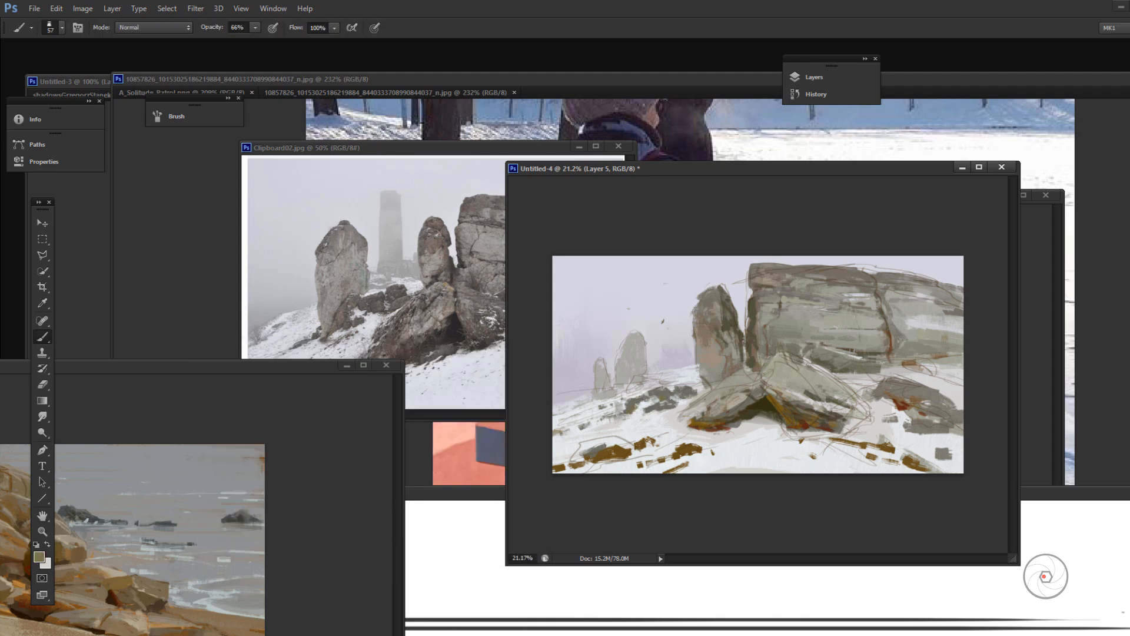
left_click_drag(561, 434, 577, 426)
left_click(595, 448, "alt")
mouse_move(580, 448)
left_mouse_down()
mouse_move(606, 438)
mouse_move(629, 449)
left_mouse_up()
mouse_move(276, 368)
left_mouse_down()
mouse_move(270, 539)
mouse_move(246, 467)
left_mouse_up()
left_click_drag(583, 449, 603, 441)
left_click(616, 446, "alt")
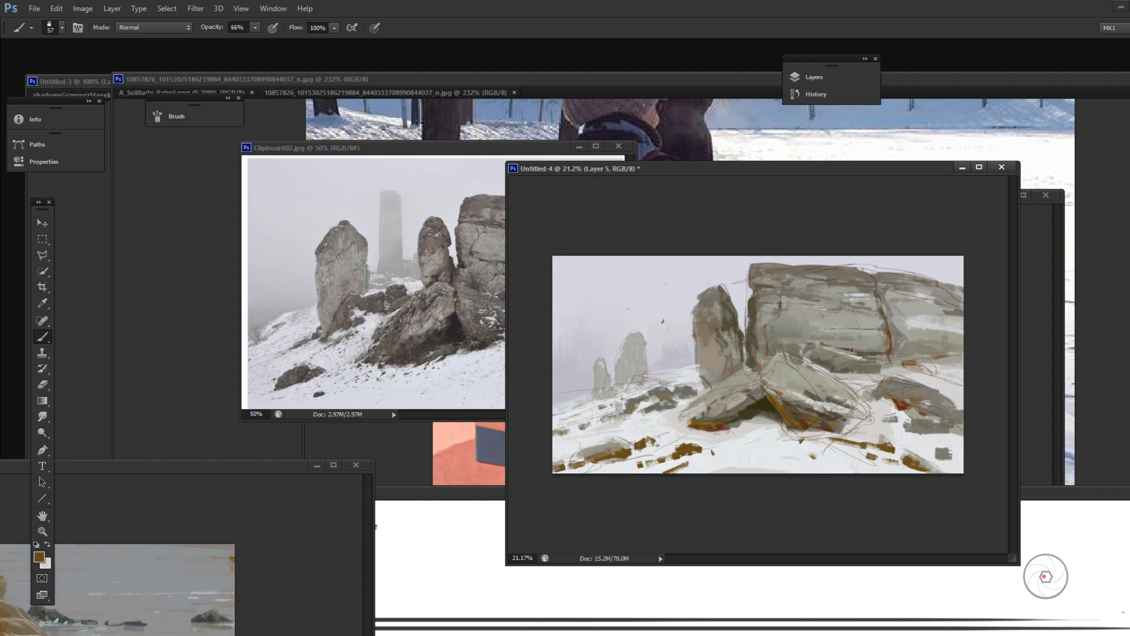
Step: Paint plane strokes on the right boulder and earthy brown strokes along the ground at its right side
left_click_drag(792, 357, 839, 384)
left_click(872, 435, "alt")
left_click_drag(886, 419, 862, 440)
left_click(792, 411, "alt")
left_click_drag(799, 400, 876, 416)
left_click(865, 412, "alt")
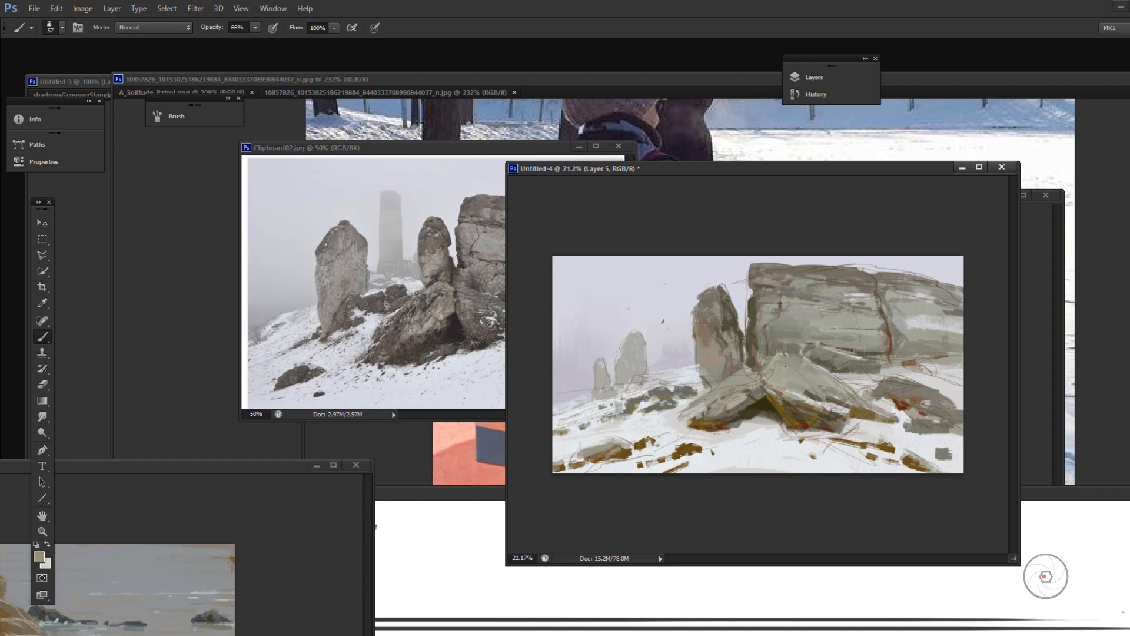
Step: Refine the left boulder's lower tip and the right boulder's lower edge with short strokes of sampled colours
right_click(841, 406)
left_click(683, 418, "alt")
left_click_drag(683, 418, 709, 409)
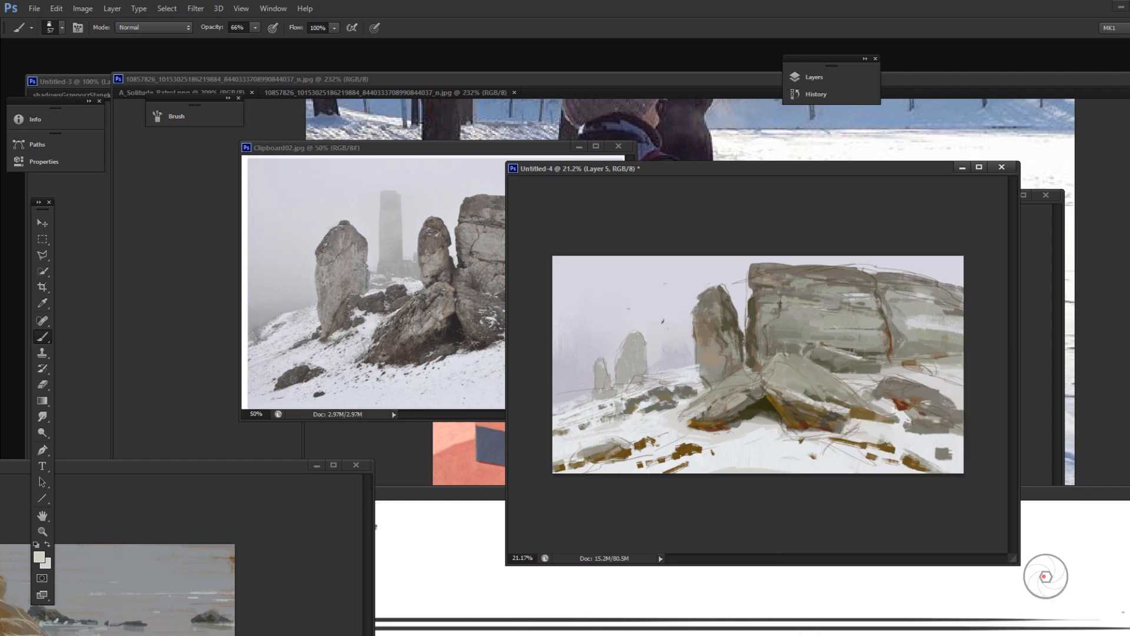
left_click(843, 402, "alt")
left_click_drag(825, 417, 820, 425)
left_click(811, 403, "alt")
Step: Sample cliff and boulder tones and add vertical strokes to the face of the standing rock
left_click(799, 361, "alt")
mouse_move(717, 335)
left_mouse_down()
mouse_move(701, 344)
mouse_move(724, 299)
left_mouse_up()
left_click(756, 418, "alt")
right_click(729, 329)
right_click(716, 323)
left_click(714, 297, "alt")
left_click(780, 346, "alt")
Step: Try a 100 px brush preset with a zigzag stroke across the sky, and undo the stroke
right_click(762, 345)
left_click(911, 581)
left_click_drag(613, 347, 678, 364)
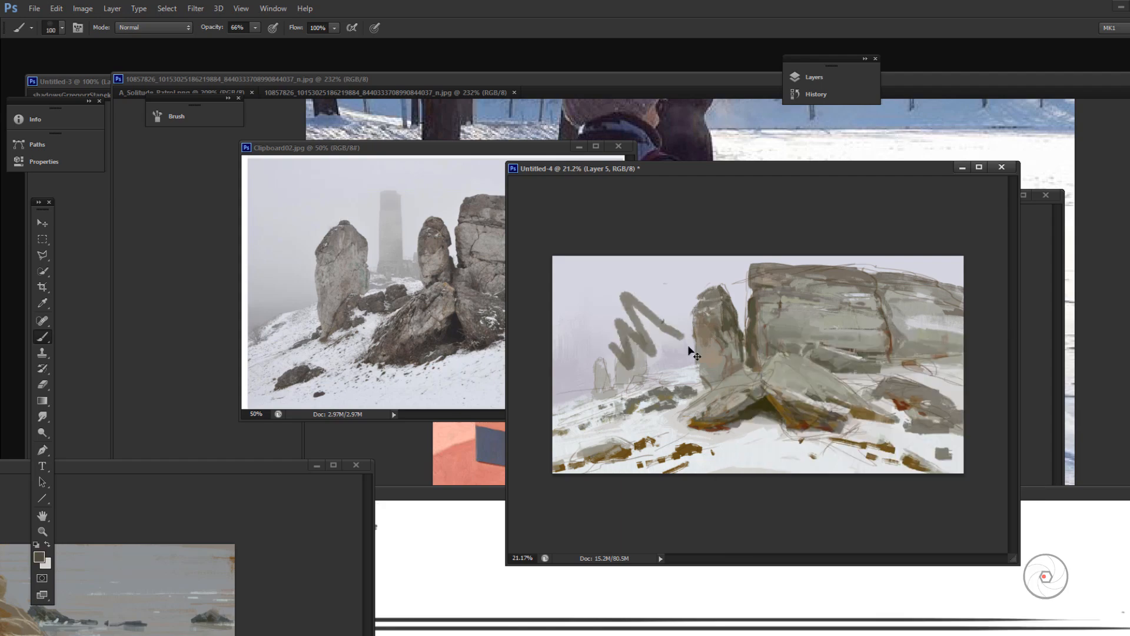
key("ctrl+z")
Step: Choose a different brush preset, enlarge it to 83 px, shift the reference photo aside, and sample a cliff tone
right_click(644, 353)
double_click(789, 588)
left_click_drag(471, 148, 405, 158)
left_click(747, 293)
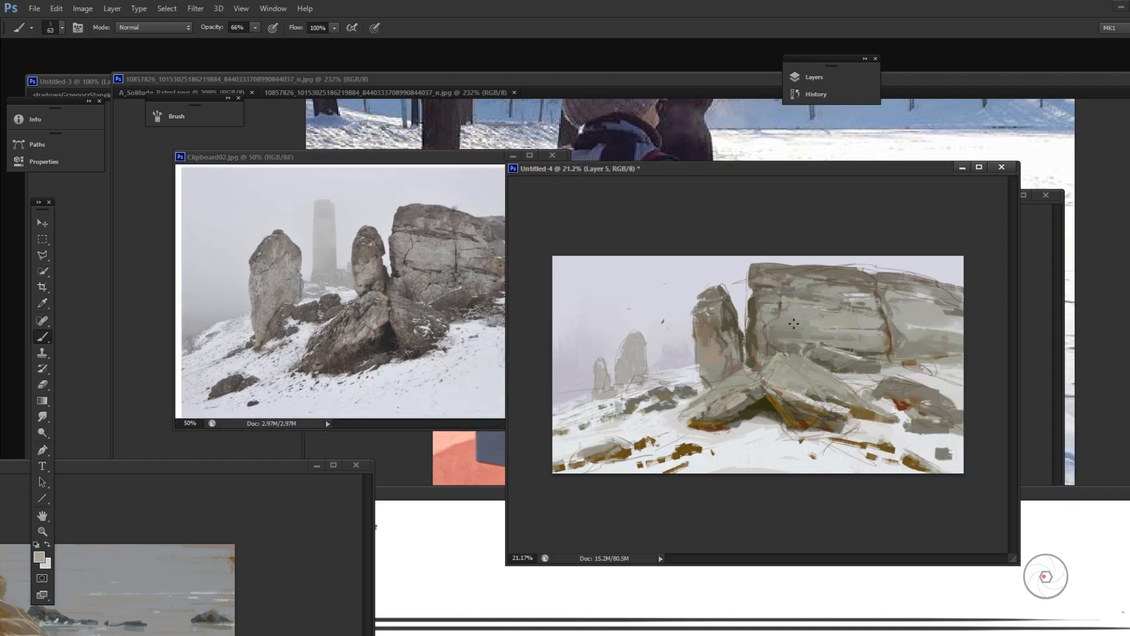
key("bracketright")
key("bracketright")
Step: Sample the snow colour and paint strokes across the right boulder and the small rock at the far right
left_click(778, 437, "alt")
mouse_move(809, 404)
left_mouse_down()
mouse_move(846, 414)
mouse_move(825, 415)
left_mouse_up()
left_click_drag(805, 405, 845, 421)
left_click_drag(807, 385, 872, 403)
left_click_drag(942, 410, 963, 417)
left_click_drag(920, 402, 950, 412)
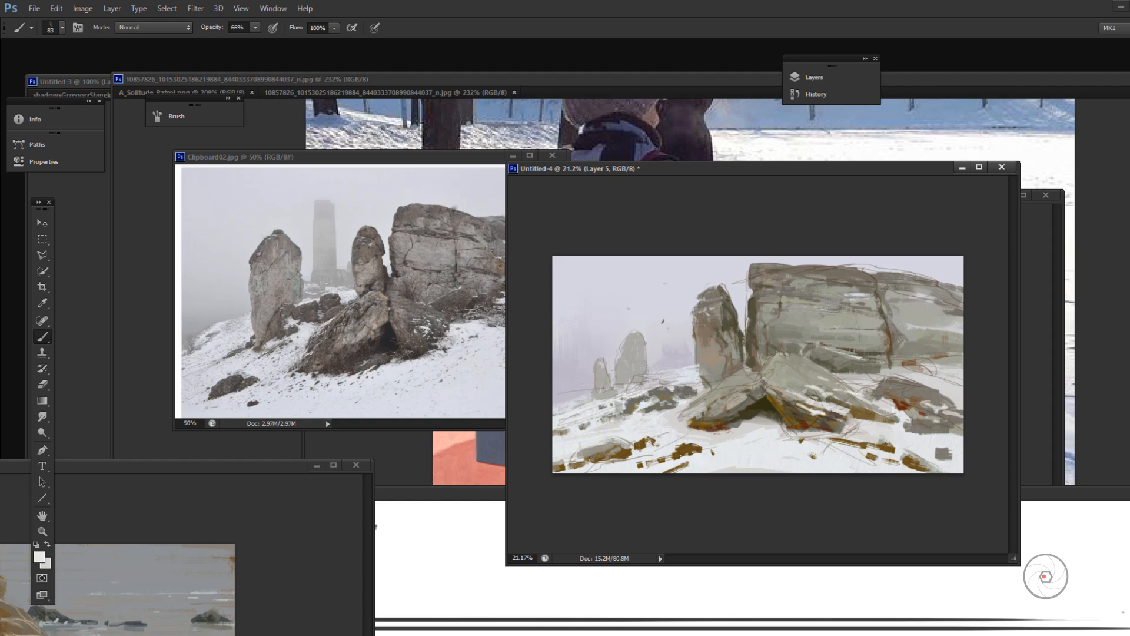
Step: Sample the reference rock, choose a more saturated colour, pick another brush preset, and set the opacity to 99%
left_click(424, 326, "alt")
left_click(40, 557)
left_click(302, 427)
key("Return")
right_click(702, 364)
double_click(805, 501)
right_click(646, 365)
key("Return")
left_click(840, 363, "alt")
key("9")
key("9")
Step: Paint plane strokes across the left boulder and its joint with the right boulder
left_click(813, 413, "alt")
mouse_move(813, 413)
left_mouse_down()
mouse_move(802, 424)
mouse_move(737, 418)
mouse_move(740, 383)
left_mouse_up()
left_click(786, 400, "alt")
left_click(747, 405, "alt")
left_click(753, 390, "alt")
mouse_move(691, 406)
left_mouse_down()
mouse_move(738, 390)
mouse_move(729, 418)
mouse_move(744, 394)
left_mouse_up()
left_click_drag(727, 417, 742, 396)
Step: Stroke the right boulder's upper slope and the snow-covered rocks beside the left boulder
left_click_drag(825, 385, 865, 402)
mouse_move(847, 390)
left_mouse_down()
mouse_move(814, 371)
mouse_move(852, 390)
left_mouse_up()
mouse_move(806, 380)
left_mouse_down()
mouse_move(784, 400)
mouse_move(793, 388)
left_mouse_up()
left_click(802, 377, "alt")
left_click(699, 406, "alt")
mouse_move(689, 400)
left_mouse_down()
mouse_move(675, 414)
mouse_move(706, 403)
mouse_move(692, 391)
mouse_move(630, 404)
mouse_move(739, 375)
mouse_move(768, 396)
mouse_move(724, 414)
left_mouse_up()
Step: Switch the brush preset, dab softly at 11% opacity around the left boulder, and restore the opacity to 99%
right_click(707, 353)
double_click(765, 447)
left_click(635, 410, "alt")
key("1")
key("1")
left_click(688, 430, "alt")
key("9")
key("9")
Step: Choose a 60 px brush preset and paint strokes across the left boulder and near the right one
left_click(787, 401, "alt")
right_click(790, 401)
double_click(847, 453)
left_click_drag(749, 398, 728, 413)
left_click(821, 407, "alt")
Step: Set the brush opacity to 88% and sample tones from the cliff's base, its left edge and the standing rock
key("4")
key("4")
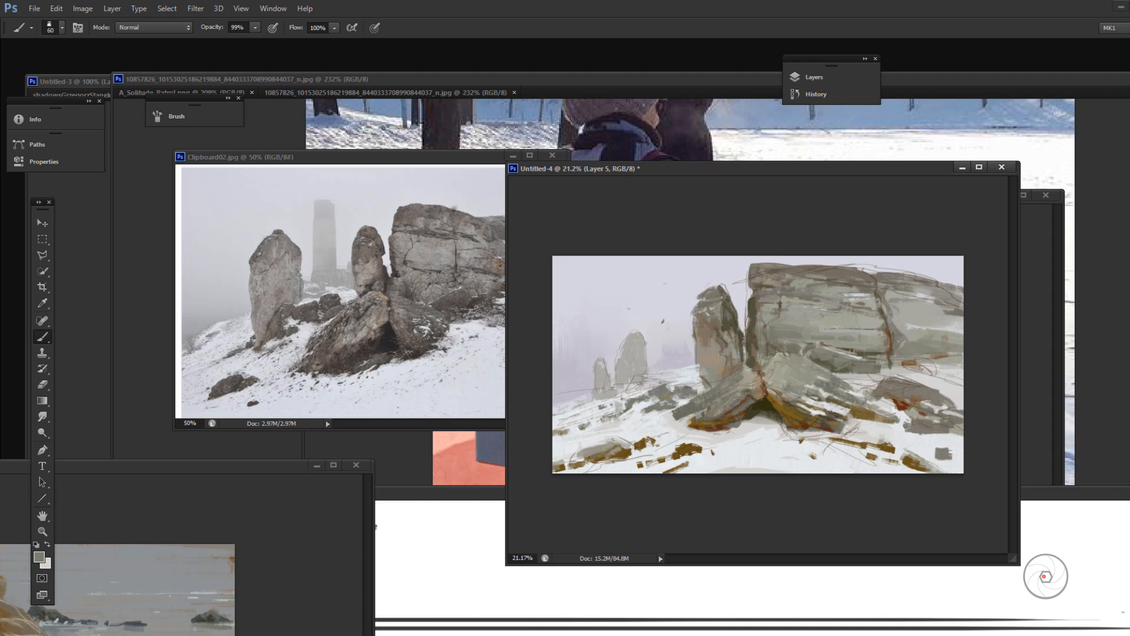
left_click(826, 361, "alt")
key("8")
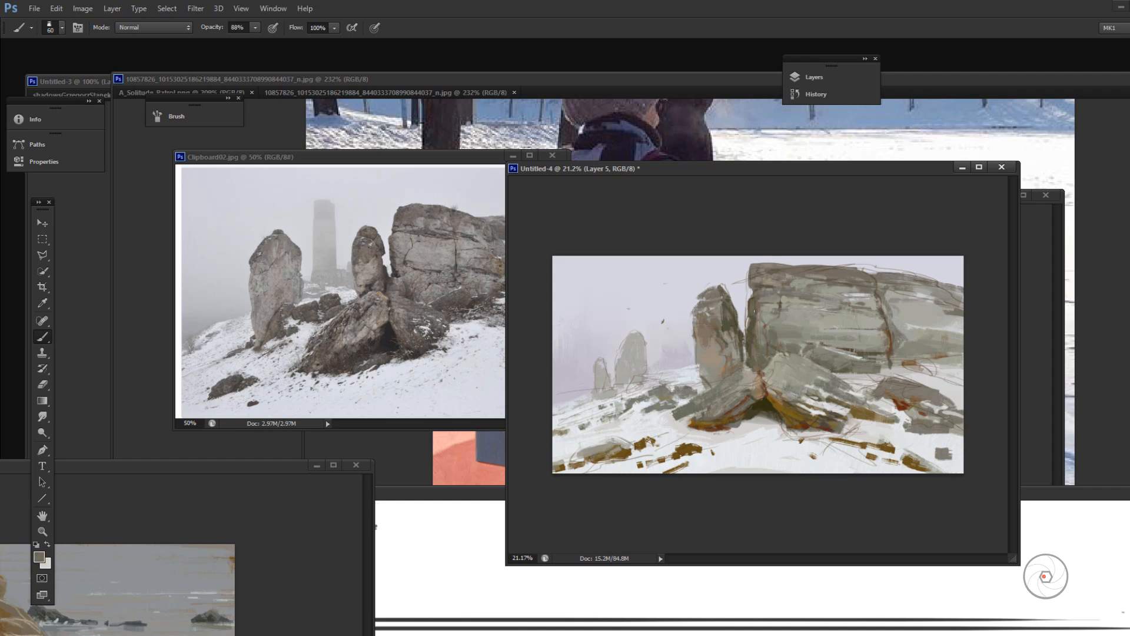
left_click(758, 302, "alt")
left_click(731, 340, "alt")
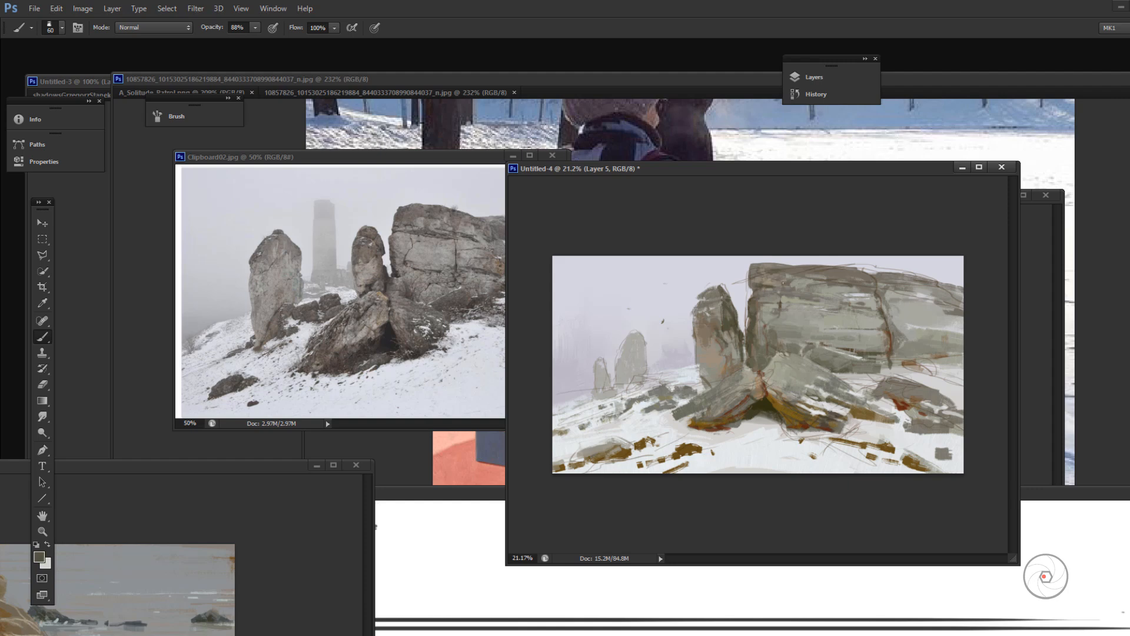
Step: Choose a muted purplish grey as the foreground colour and return to the Brush tool at 99% opacity
left_click(40, 558)
left_click(376, 406)
left_click(234, 454)
left_click(234, 443)
left_click(376, 399)
key("Return")
key("b")
key("9")
key("9")
Step: Paint grey strokes across the cliff's lower face and along its upper right edge
left_click(842, 412, "alt")
left_click(754, 355, "alt")
left_click(775, 348, "alt")
left_click(873, 323, "alt")
left_click_drag(862, 337, 837, 338)
left_click(860, 272, "alt")
left_click_drag(898, 280, 939, 290)
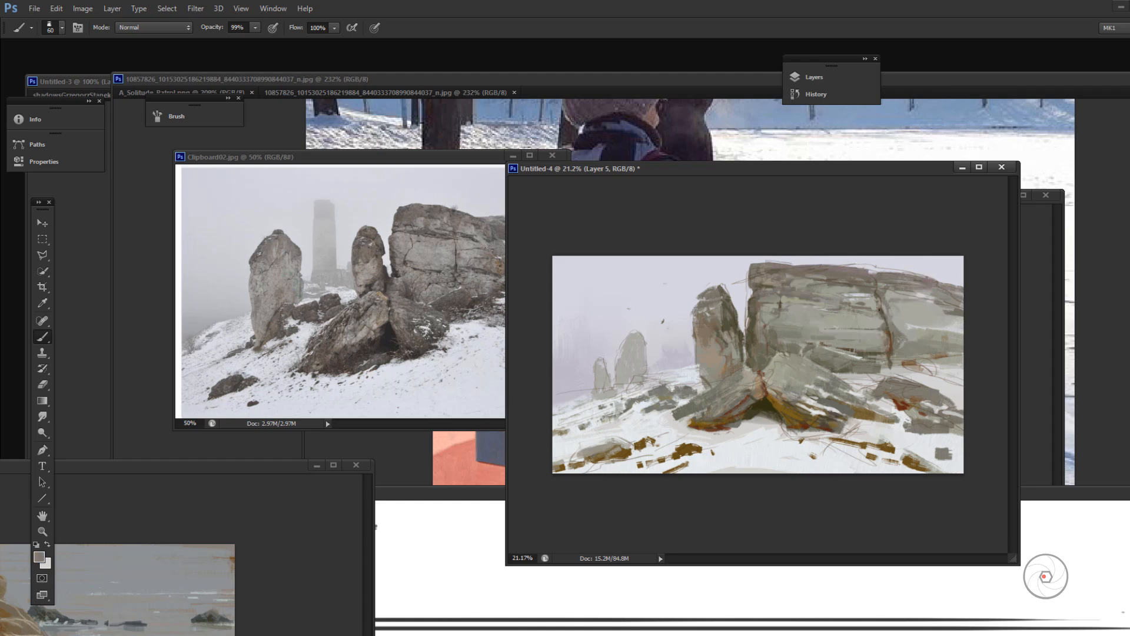
Step: Paint the cliff's upper right face with grey and a newly chosen muted reddish brown, sampling nearby rock tones
left_click_drag(879, 309, 939, 306)
left_click(41, 556)
left_click(375, 530)
left_click(234, 442)
left_click(496, 371)
left_click(876, 287, "alt")
left_click(776, 329, "alt")
left_click(846, 350, "alt")
left_click(733, 392, "alt")
left_click(864, 296, "alt")
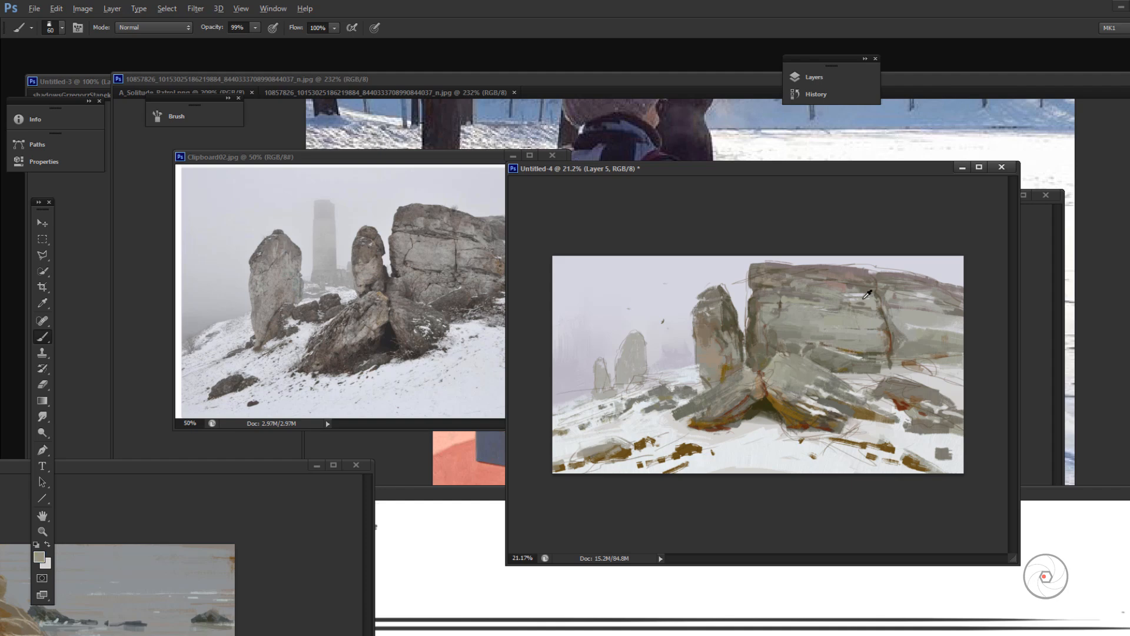
Step: Choose another brush preset and draw a dark vertical crack down the middle of the cliff's face
right_click(718, 331)
double_click(847, 407)
left_click(819, 328, "alt")
mouse_move(814, 310)
left_mouse_down()
mouse_move(818, 341)
mouse_move(877, 365)
mouse_move(644, 431)
mouse_move(554, 412)
left_mouse_up()
left_click(855, 357, "alt")
left_click(818, 379, "alt")
left_click(732, 395, "alt")
Step: Test several brush presets around the left boulder with sampled snow and rock tones, ending on an 87 px brush
right_click(739, 407)
double_click(953, 600)
left_click(712, 406, "alt")
right_click(709, 408)
double_click(788, 617)
left_click(667, 419, "alt")
left_click(704, 408, "alt")
left_click(699, 412, "alt")
right_click(728, 406)
double_click(941, 600)
left_click(663, 449, "alt")
right_click(784, 400)
double_click(853, 617)
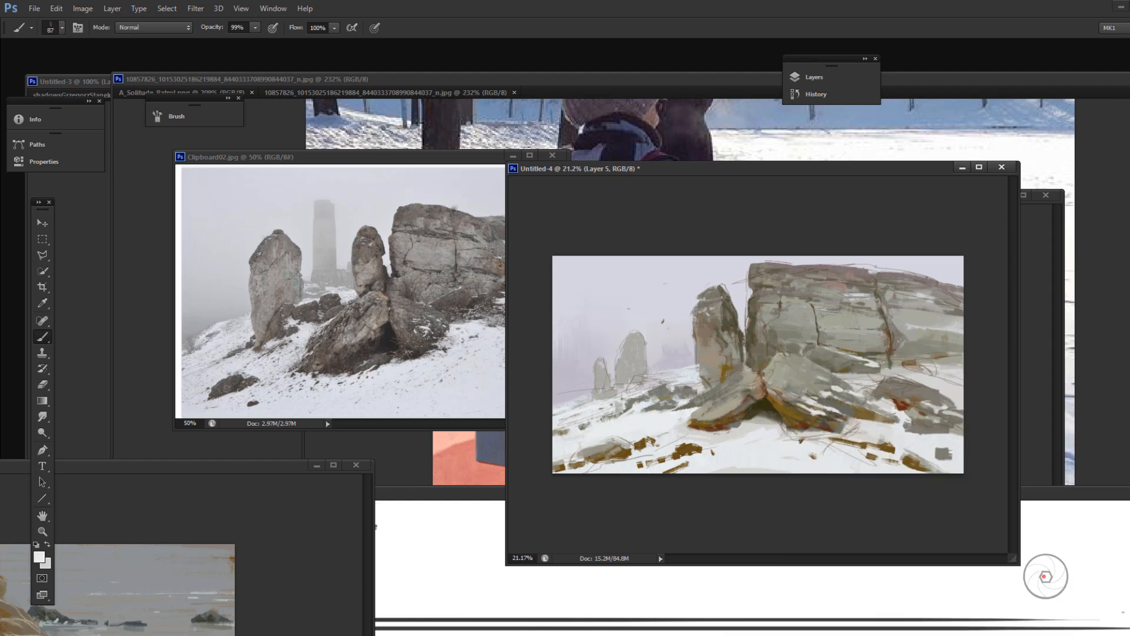
Step: Paint sampled light strokes along the base of the distant rocks
key("4")
key("4")
left_click(619, 375, "alt")
left_click_drag(630, 374, 640, 382)
left_click(651, 382, "alt")
mouse_move(651, 381)
left_mouse_down()
mouse_move(672, 376)
mouse_move(659, 380)
left_mouse_up()
left_click(681, 378, "alt")
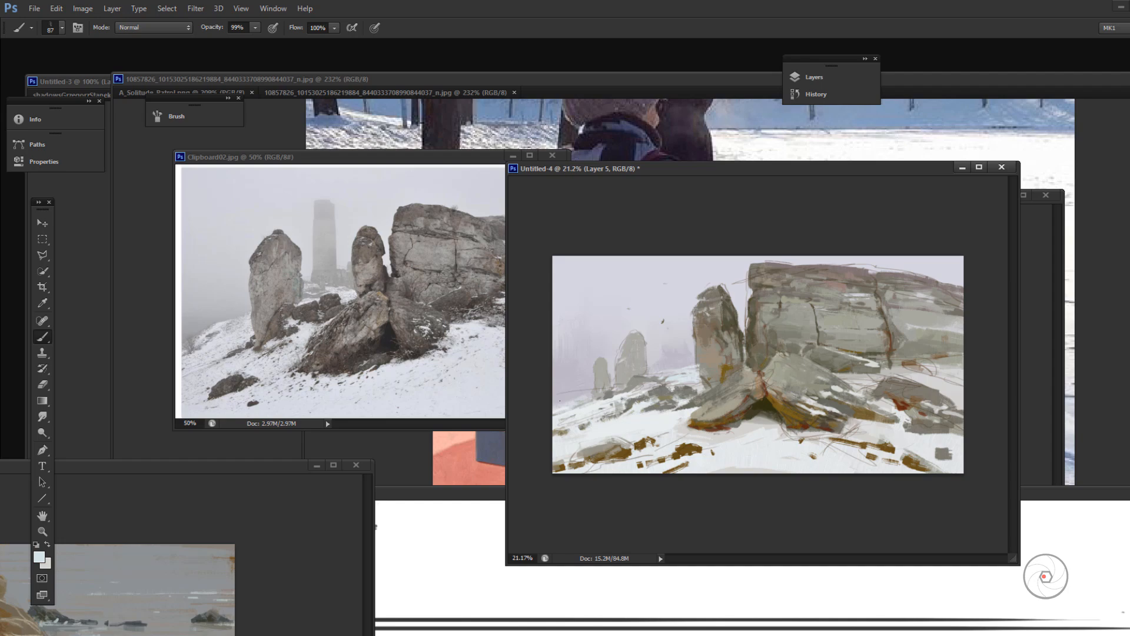
Step: Add a pale blue snow stroke to the far left slope and sampled grey strokes on the standing rock's base and central boulder
left_click_drag(559, 400, 604, 384)
left_click(707, 403, "alt")
left_click_drag(699, 383, 712, 359)
left_click(761, 281, "alt")
left_click(772, 375, "alt")
left_click_drag(773, 377, 852, 391)
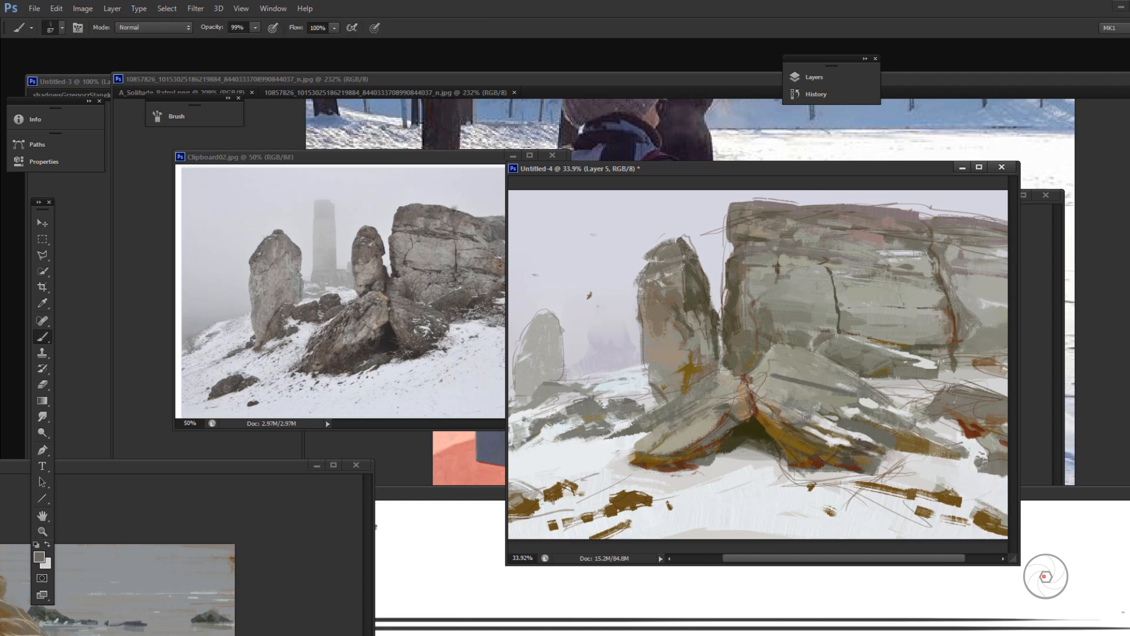
Step: Undo the last boulder stroke and choose a different 87 px brush preset
key("ctrl+z")
right_click(681, 336)
double_click(878, 597)
left_click(661, 455, "alt")
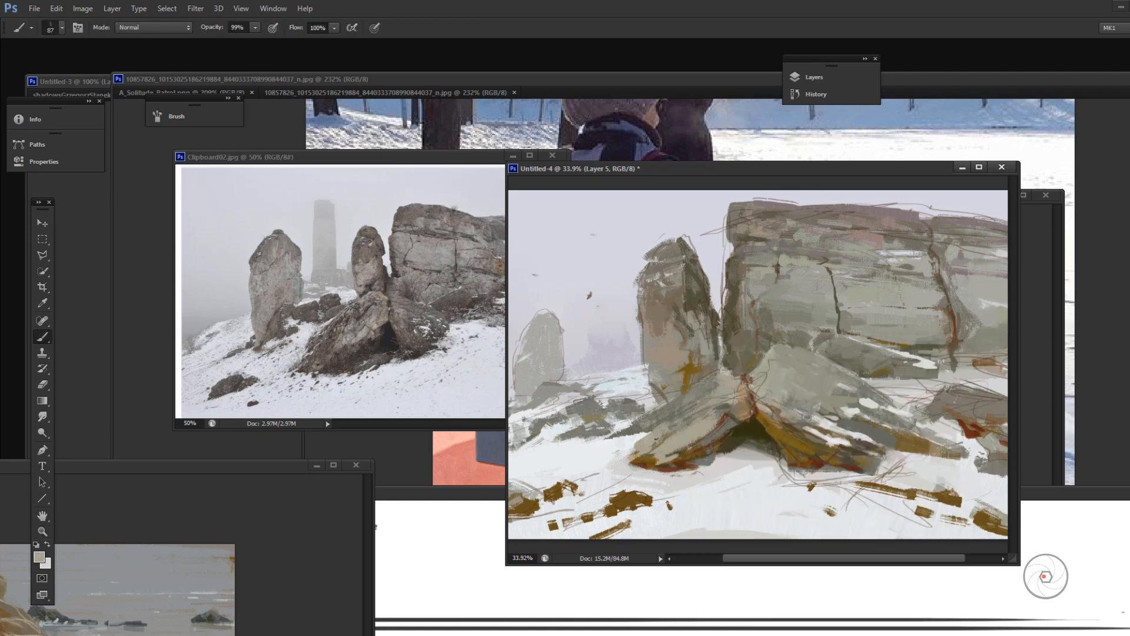
Step: Paint sampled greys around the standing rock's base and onto the central boulder's lower face
left_click(737, 285, "alt")
left_click(822, 244, "alt")
left_click(701, 369, "alt")
left_click_drag(686, 370, 671, 374)
left_click(682, 364, "alt")
left_click(783, 370, "alt")
left_click_drag(800, 425, 805, 430)
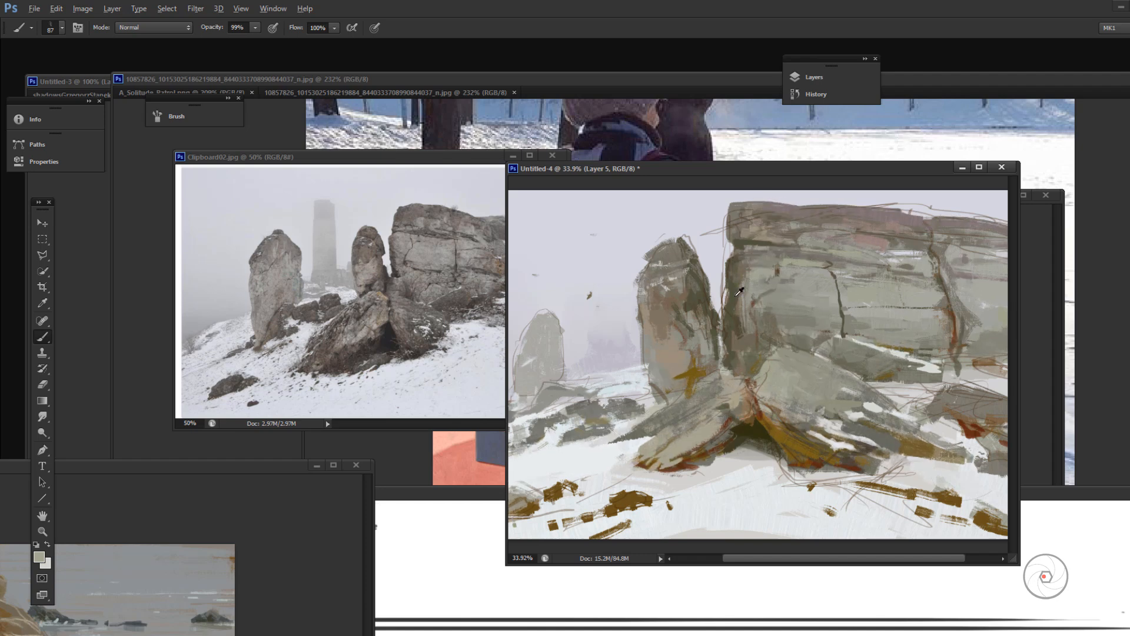
Step: Paint sampled greys down the cliff's left edge and across its upper face
left_click(730, 295, "alt")
mouse_move(732, 238)
left_mouse_down()
mouse_move(749, 234)
mouse_move(728, 283)
mouse_move(827, 320)
mouse_move(824, 329)
mouse_move(772, 294)
left_mouse_up()
left_click(846, 256, "alt")
left_click(738, 278, "alt")
left_click(774, 325, "alt")
left_click(795, 229, "alt")
left_click_drag(798, 230, 774, 231)
left_click(696, 206, "alt")
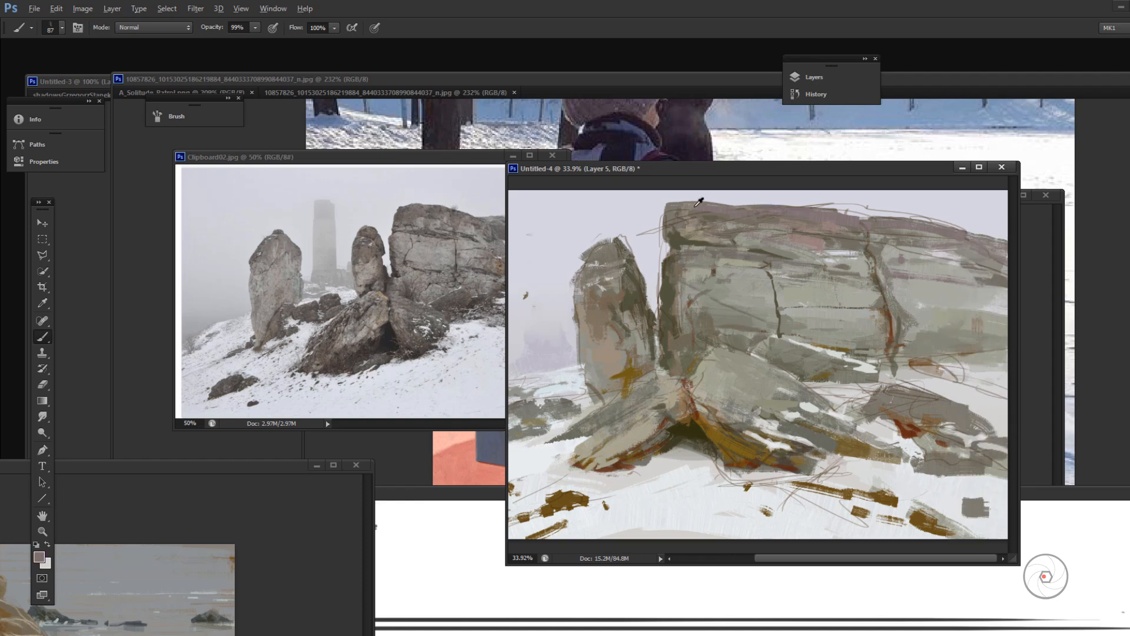
Step: Choose a muted mauve foreground colour and paint it along the top edges of the standing rock and the cliff
left_click(39, 558)
left_click(228, 439)
left_click(507, 361)
left_click_drag(616, 238, 576, 276)
left_click_drag(669, 217, 710, 204)
left_click_drag(830, 212, 867, 227)
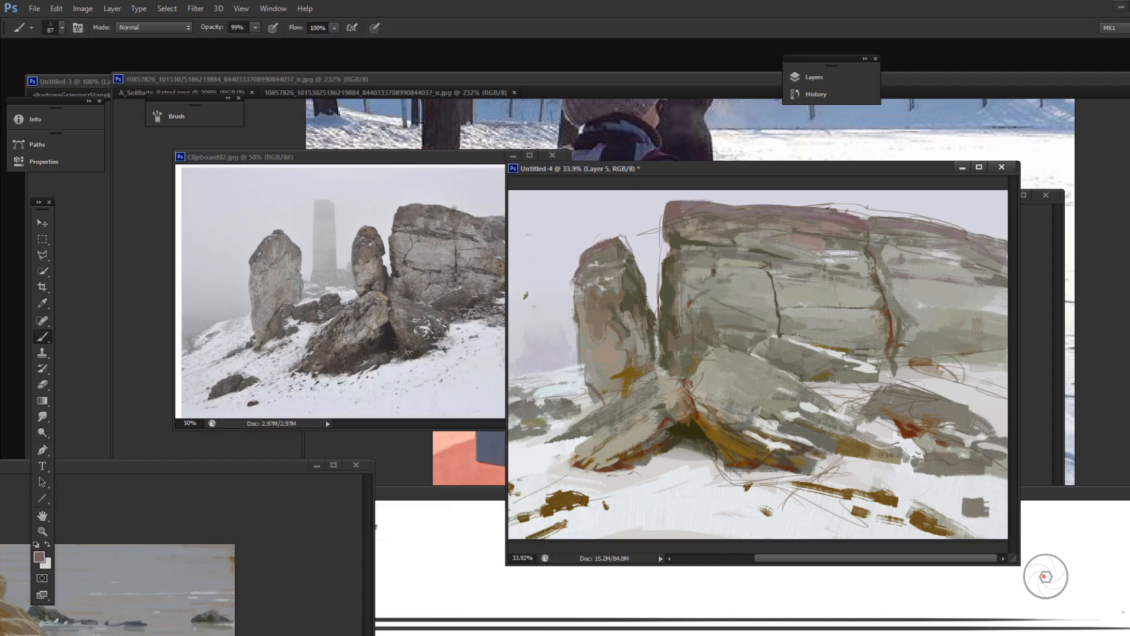
Step: Set the brush opacity to 77% and touch up the cliff's edges and vertical crack with sampled tones
left_click(677, 230, "alt")
left_click(675, 222, "alt")
left_click(675, 220, "alt")
key("7")
key("7")
left_click(757, 247, "alt")
left_click(883, 342, "alt")
left_click(654, 297, "alt")
left_click(891, 329, "alt")
Step: Choose a 32 px brush preset and paint a stroke across the cliff's lower face beside the right crack
right_click(807, 336)
double_click(895, 460)
left_click_drag(799, 323, 869, 322)
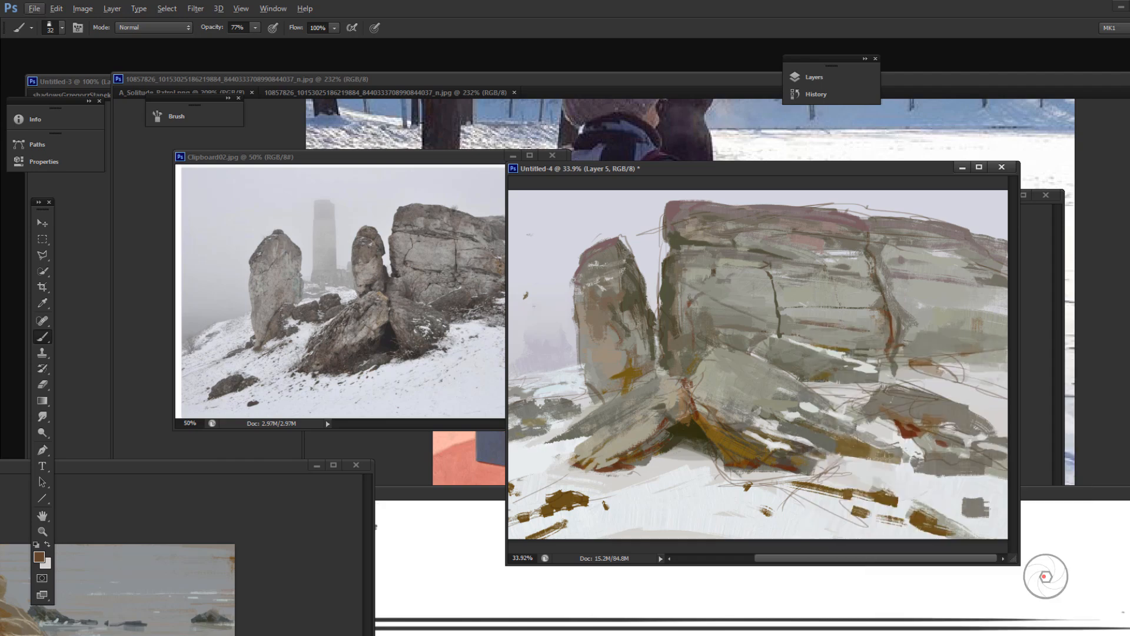
Step: Try a stroke in a newly picked foreground colour across the rock ledge below the cliff
left_click(818, 367, "alt")
left_click(39, 556)
left_click(274, 483)
left_click(496, 371)
mouse_move(799, 371)
left_mouse_down()
mouse_move(867, 380)
mouse_move(873, 352)
mouse_move(835, 344)
left_mouse_up()
key("ctrl+z")
Step: Paint sampled snow colour around the bases of the boulders with a 38 px brush at 99% opacity
left_click(922, 377, "alt")
right_click(825, 406)
left_click(863, 386)
key("9")
key("9")
left_click_drag(815, 435, 897, 450)
left_click_drag(787, 408, 763, 403)
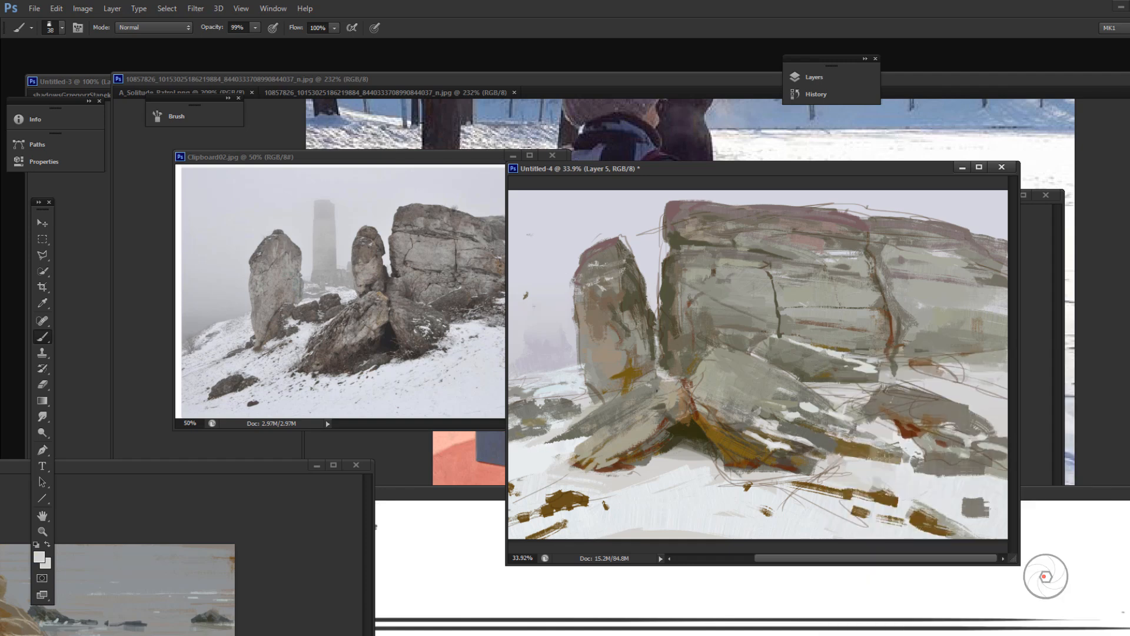
left_click_drag(614, 458, 634, 458)
Step: Paint sampled brown down the standing rock's left edge and undo the extra stroke along its upper right edge
left_click(608, 433, "alt")
left_click(606, 294, "alt")
left_click_drag(583, 289, 580, 346)
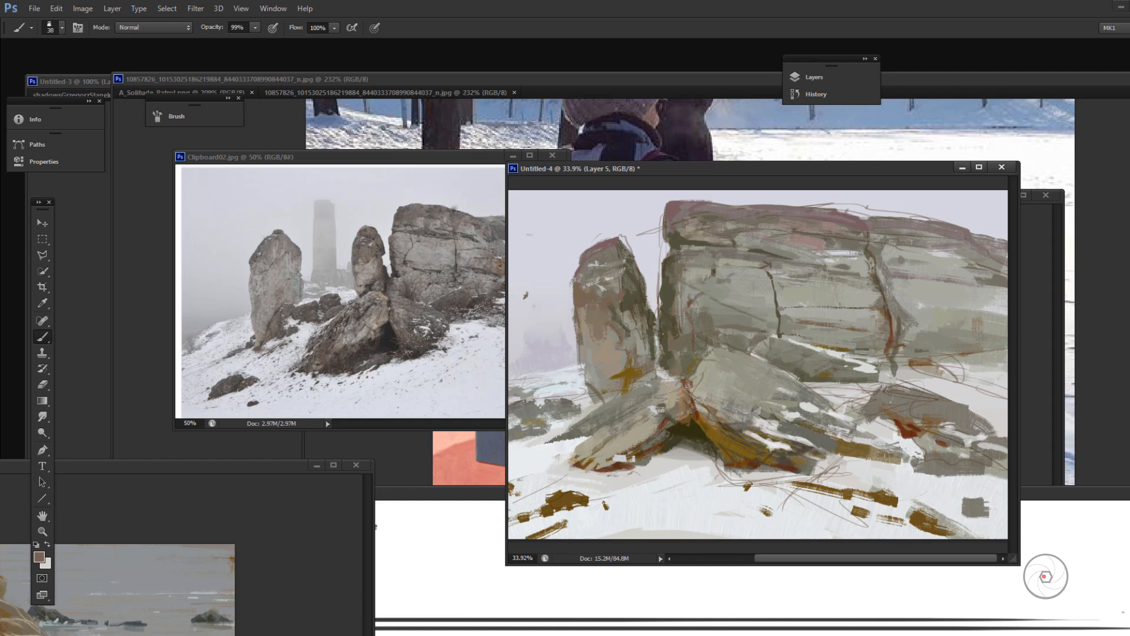
left_click(620, 285, "alt")
left_click(621, 250, "alt")
left_click_drag(622, 239, 642, 284)
key("ctrl+z")
Step: Choose a 21 px brush preset and refine the cliff's right crack and the snow along its base with sampled tones
right_click(728, 275)
mouse_move(869, 230)
left_mouse_down()
mouse_move(897, 369)
mouse_move(1001, 360)
mouse_move(836, 365)
left_mouse_up()
double_click(785, 542)
right_click(752, 322)
double_click(769, 588)
left_click(878, 278, "alt")
left_click(882, 382, "alt")
left_click(672, 231, "alt")
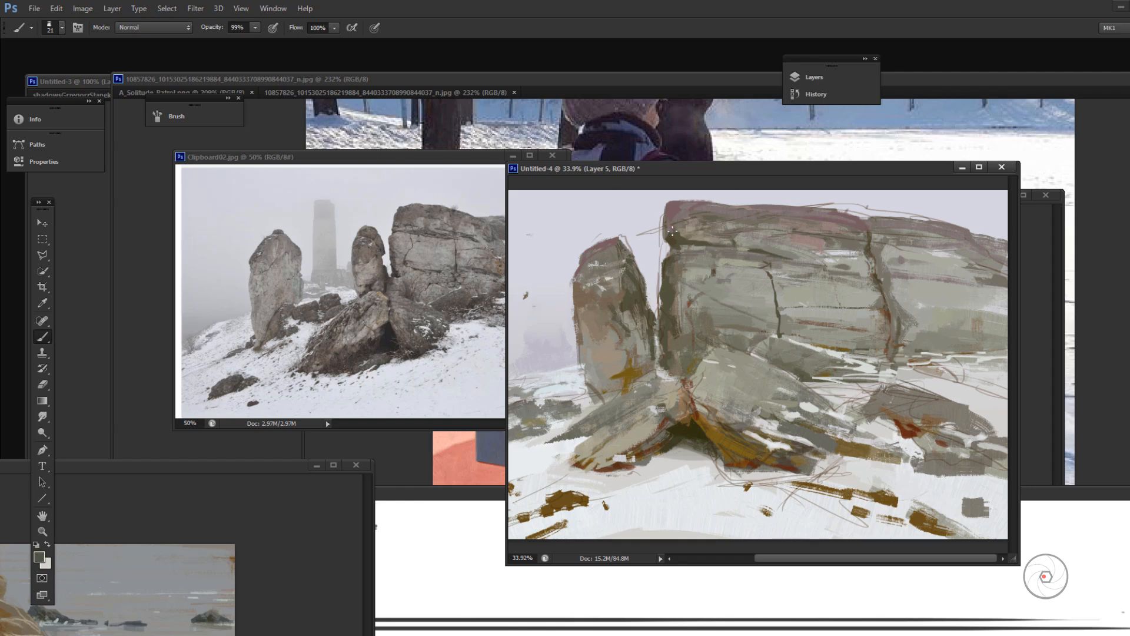
Step: Move the Clipboard02.jpg reference window clear of the painting and set the foreground colour to blue-grey #909ba5
left_click(854, 218, "alt")
left_click_drag(401, 157, 315, 173)
left_click(39, 557)
left_click(377, 445)
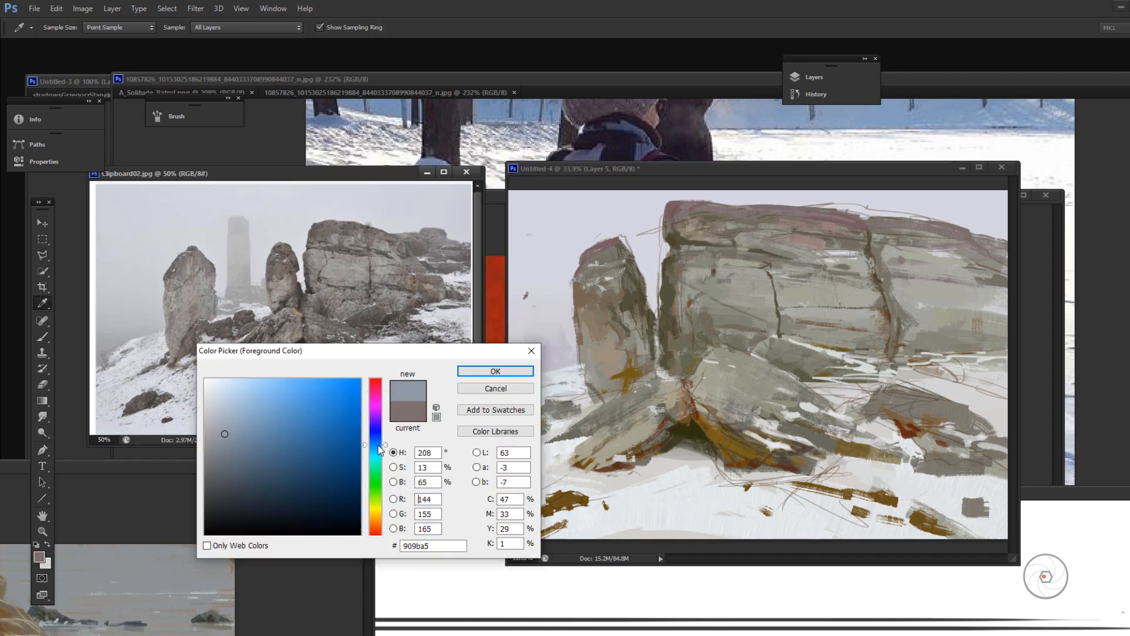
left_click(494, 371)
Step: Paint blue-grey strokes at 55% opacity along the cliff's top edge and the standing rock's upper right edge
key("5")
key("5")
left_click_drag(869, 231, 816, 210)
left_click_drag(916, 220, 976, 242)
left_click_drag(876, 219, 948, 234)
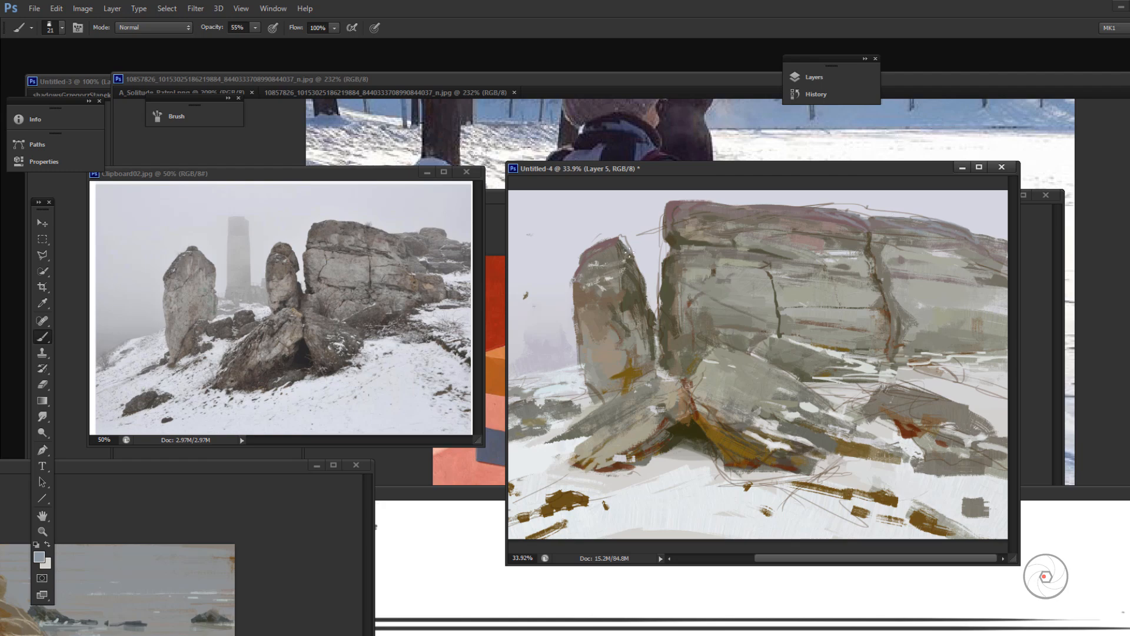
left_click_drag(619, 240, 645, 277)
left_click(630, 256, "alt")
left_click_drag(846, 223, 815, 217)
left_click_drag(803, 208, 756, 203)
Step: Choose a more saturated blue and a different brush preset, and paint a stroke on the cliff's top edge
left_click(39, 556)
left_click(294, 442)
left_click(494, 371)
right_click(870, 282)
left_click(914, 312)
left_click_drag(849, 213, 868, 219)
Step: Paint strokes over the cliff's upper right shoulder and top edge, and undo the last stroke above the central boulder
mouse_move(965, 229)
left_mouse_down()
mouse_move(1003, 258)
mouse_move(1001, 276)
mouse_move(989, 274)
left_mouse_up()
left_click(973, 275, "alt")
left_click(966, 219, "alt")
mouse_move(964, 226)
left_mouse_down()
mouse_move(946, 237)
mouse_move(930, 224)
left_mouse_up()
mouse_move(949, 237)
left_mouse_down()
mouse_move(974, 230)
mouse_move(948, 237)
left_mouse_up()
left_click(778, 207, "alt")
left_click_drag(803, 206, 693, 198)
left_click_drag(758, 348, 739, 348)
key("ctrl+z")
key("z")
key("b")
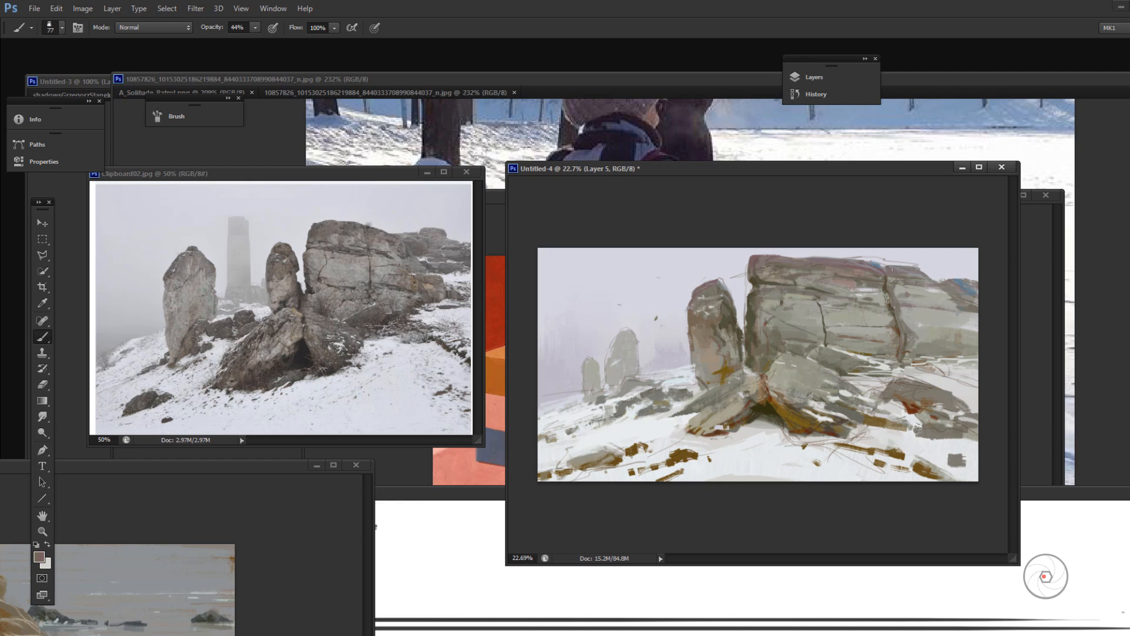
Step: Try a sampled stroke over the cliff's far right edge just below the blue patch
left_click(890, 318, "alt")
left_click(975, 373, "alt")
left_click_drag(959, 304, 978, 316)
key("ctrl+z")
Step: Set the brush opacity to 99% and paint sampled light tones over the cliff's far right face
key("9")
key("9")
left_click(974, 372, "alt")
left_click_drag(950, 301, 979, 307)
mouse_move(976, 359)
left_mouse_down()
mouse_move(934, 363)
mouse_move(928, 336)
left_mouse_up()
left_click(906, 328, "alt")
Step: Set the brush opacity to 77% and paint a short grey stroke across the cliff's lower middle face
key("7")
key("7")
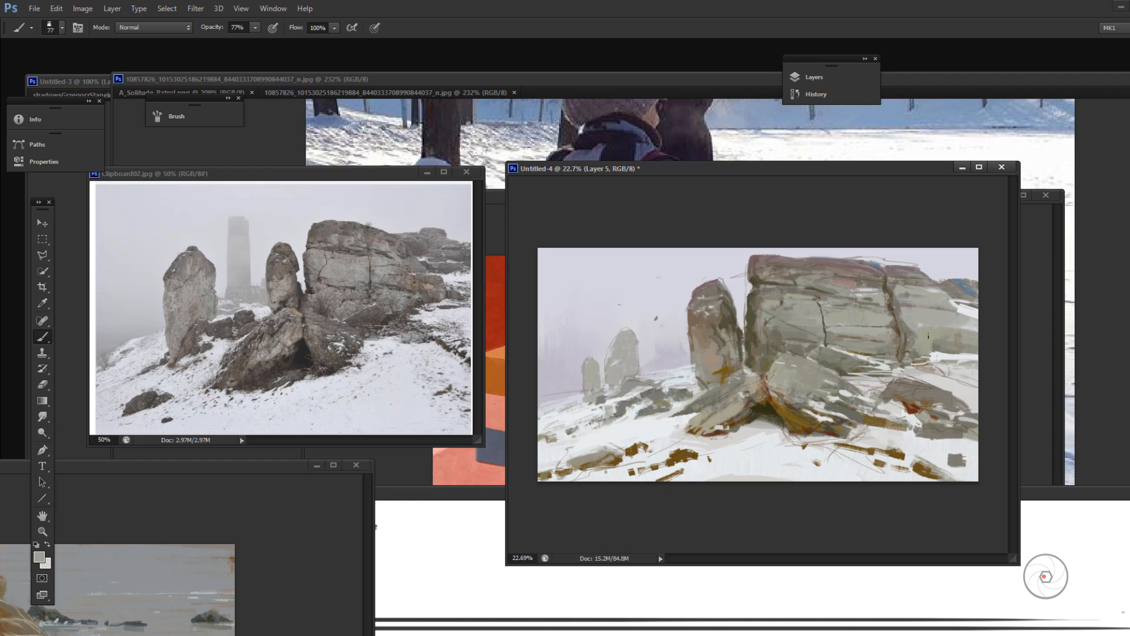
left_click(847, 339, "alt")
key("ctrl+z")
left_click_drag(854, 337, 837, 342)
Step: Paint sampled dark olive strokes down the cliff's lower left edge and undo the last one
left_click(774, 297, "alt")
left_click_drag(747, 323, 757, 359)
left_click_drag(770, 320, 764, 358)
key("ctrl+z")
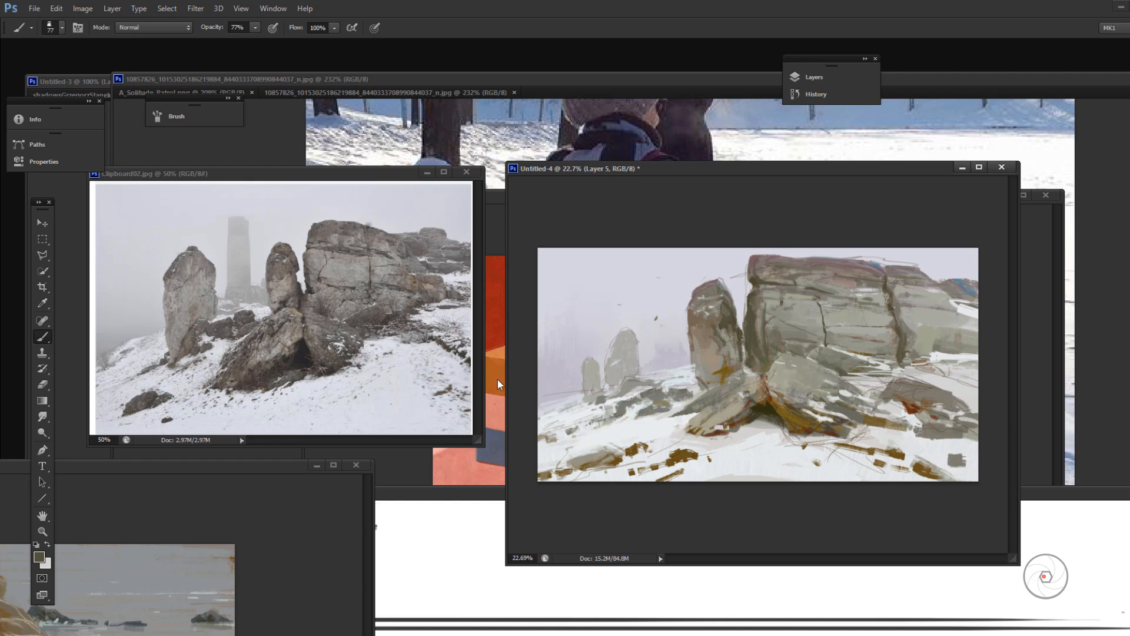
Step: Paint short sampled strokes over the snow and small stones below the right boulder
left_click(814, 428, "alt")
left_click(926, 444, "alt")
left_click_drag(918, 435, 951, 439)
left_click(885, 437, "alt")
left_click_drag(877, 427, 891, 434)
left_click(896, 426, "alt")
left_click_drag(884, 412, 899, 418)
Step: Reduce the brush size to 60 px and try a short stroke along the snowy foot of the cliff
key("bracketleft")
key("bracketleft")
left_click_drag(833, 369, 856, 371)
key("ctrl+z")
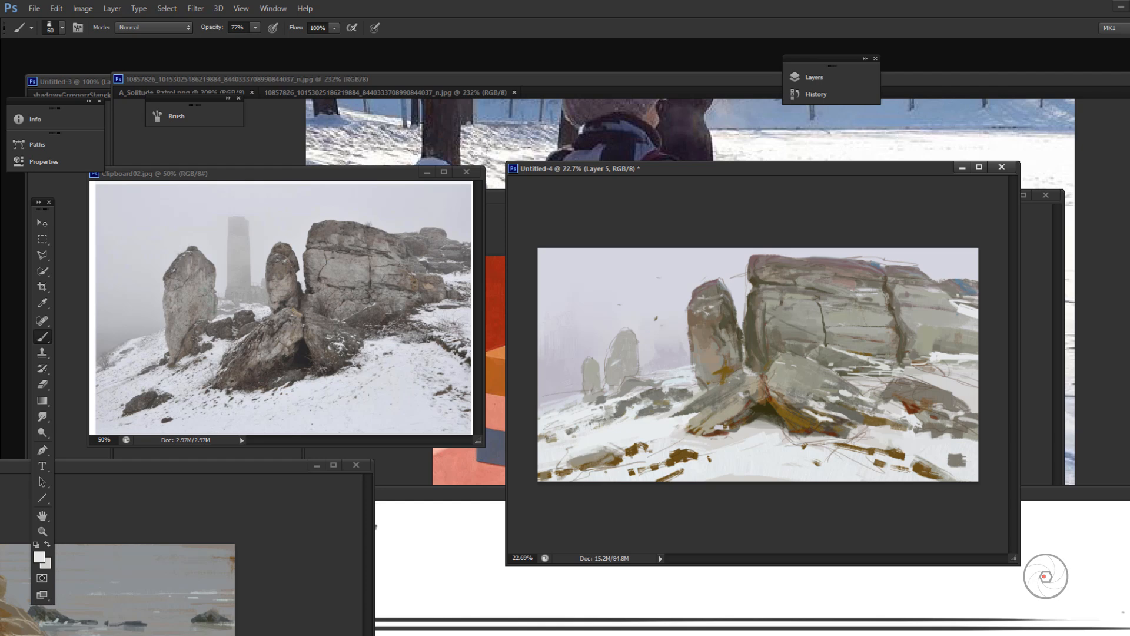
Step: Add sampled blue accents along the cliff's top edge and paint a pale grey stroke on the snow at the far left edge
left_click(968, 283, "alt")
left_click(809, 287, "alt")
left_click(548, 404, "alt")
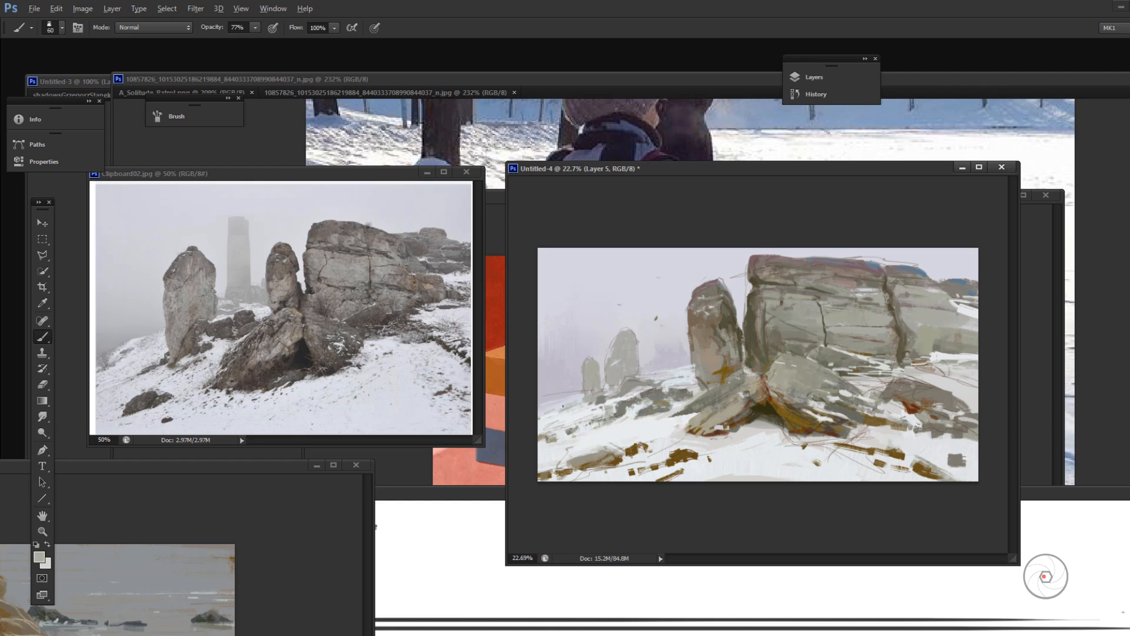
left_click(39, 557)
left_click(511, 363)
left_click_drag(548, 404, 535, 425)
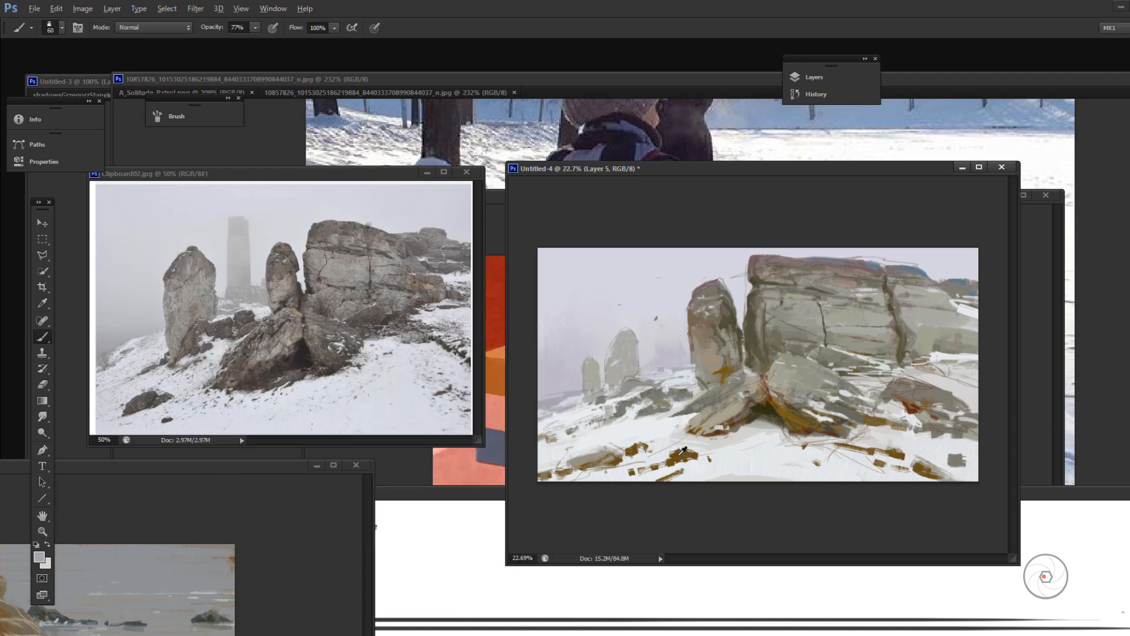
Step: Paint sampled pale strokes across the foreground snow between the left-hand brown stones
left_click(656, 455, "alt")
left_click_drag(745, 415, 728, 424)
left_click_drag(691, 456, 583, 473)
mouse_move(569, 472)
left_mouse_down()
mouse_move(538, 480)
mouse_move(625, 462)
left_mouse_up()
left_click(603, 458, "alt")
Step: Set the brush opacity to 66%, try a stroke on the leaning slab's left side and dab sampled grey-beige on the standing rock
key("6")
key("6")
left_click(772, 385, "alt")
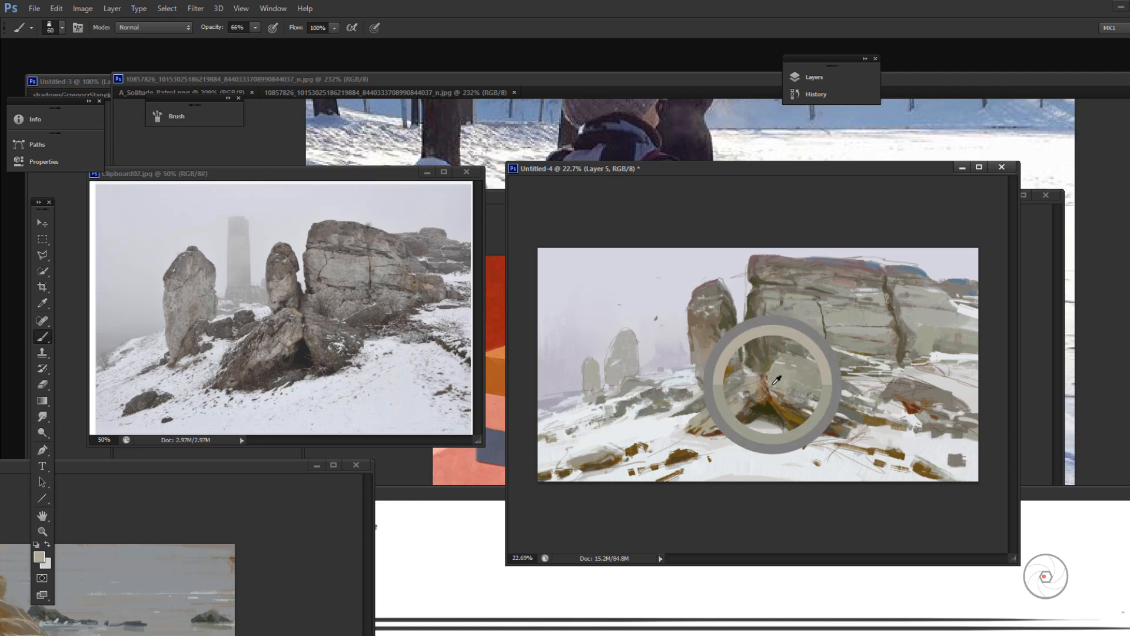
left_click_drag(712, 401, 683, 412)
key("ctrl+z")
left_click(708, 341, "alt")
left_click(810, 307, "alt")
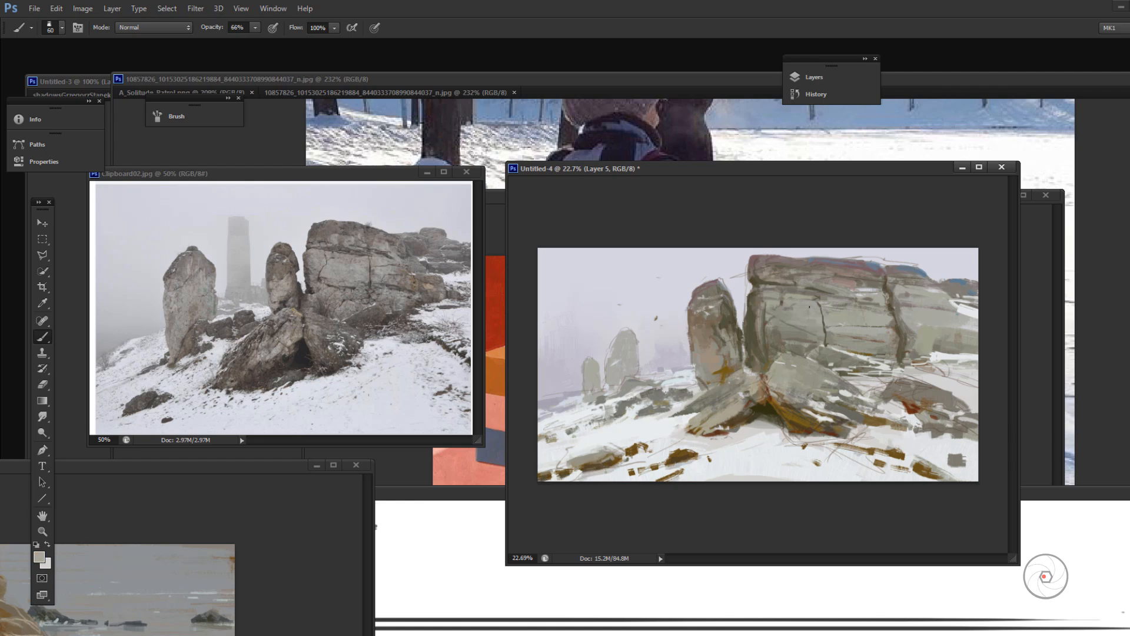
Step: Select Layer 2 and toggle its visibility off and on
scroll(864, 320, "up", 4)
left_click(814, 77)
left_click(665, 149)
left_click(603, 149)
left_click(603, 149)
left_click(814, 77)
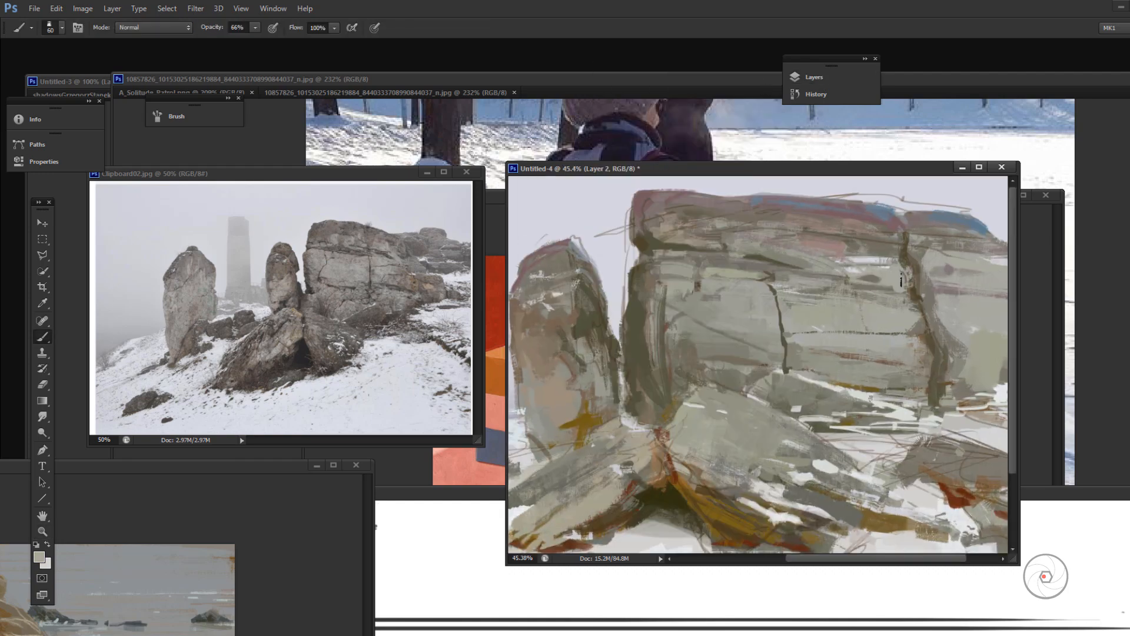
Step: Paint brown-grey strokes along the cliff's right crack, its lower face and the leaning slab, and make Layer 5 active again
left_click_drag(902, 261, 910, 296)
left_click_drag(910, 320, 916, 334)
left_click_drag(824, 331, 812, 326)
mouse_move(771, 392)
left_mouse_down()
mouse_move(743, 414)
mouse_move(809, 429)
left_mouse_up()
left_click(814, 78)
left_click(666, 130)
left_click(814, 77)
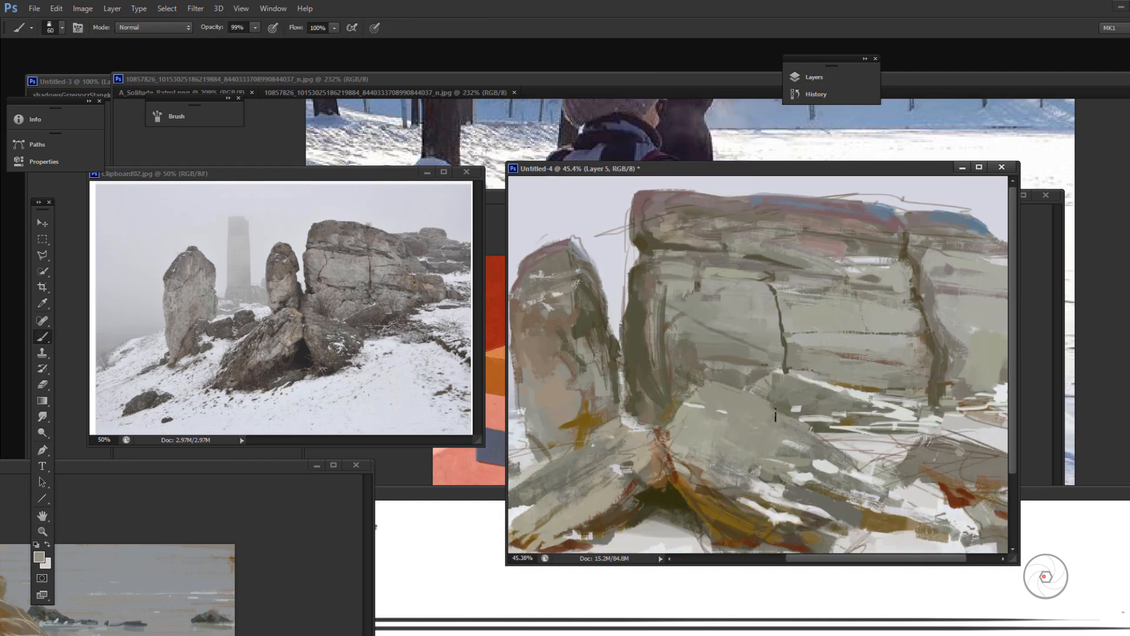
Step: Set the brush opacity to 99% and paint sampled greys over the leaning slab's left side, peak and right flank
key("9")
key("9")
left_click(649, 450, "alt")
left_click(655, 459, "alt")
right_click(703, 453)
key("ctrl+z")
left_click_drag(598, 490, 564, 516)
left_click_drag(677, 471, 740, 381)
left_click_drag(815, 431, 863, 450)
Step: Sample a grey, paint it across the leaning slab's upper right face and undo the last dab
left_click(760, 383, "alt")
mouse_move(755, 401)
left_mouse_down()
mouse_move(774, 417)
mouse_move(862, 384)
mouse_move(871, 417)
mouse_move(888, 426)
mouse_move(860, 399)
mouse_move(810, 425)
mouse_move(840, 402)
left_mouse_up()
key("super")
key("super")
left_click(848, 425, "alt")
key("ctrl+z")
Step: Paint sampled pale snow strokes along the ledge at the leaning slab's upper right edge
left_click(859, 402, "alt")
left_click(811, 425, "alt")
mouse_move(806, 376)
left_mouse_down()
mouse_move(862, 400)
mouse_move(843, 411)
left_mouse_up()
left_click(845, 407, "alt")
left_click_drag(806, 386, 821, 406)
left_click(877, 371, "alt")
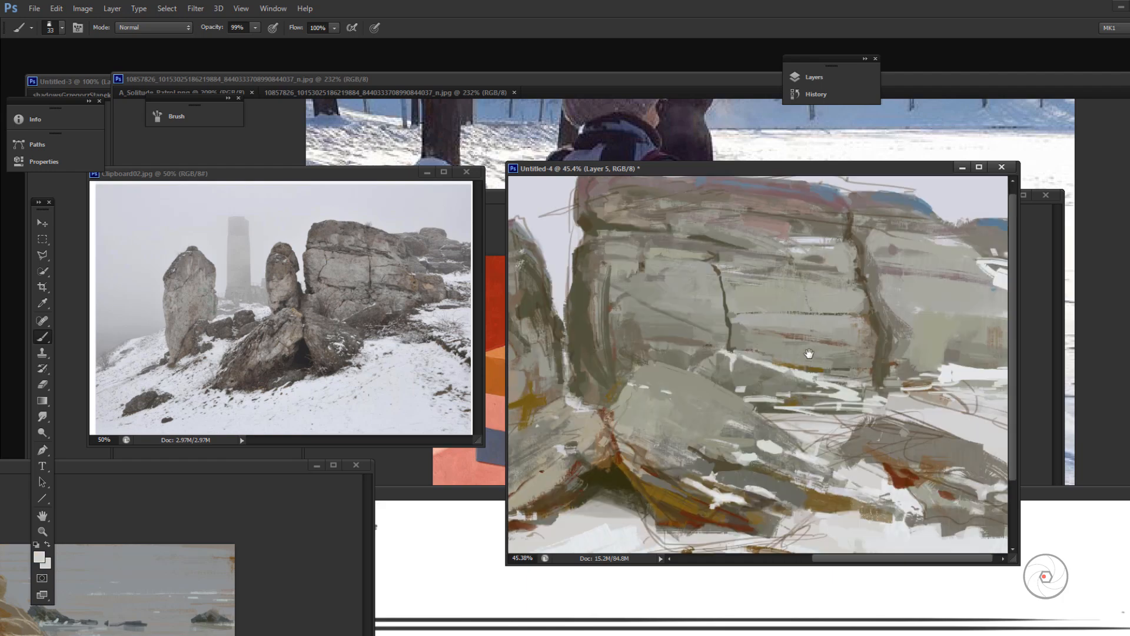
Step: Pick an ochre-brown colour, change the brush and try strokes across the cliff's lower face
left_click(39, 557)
left_click(310, 454)
key("Return")
right_click(890, 382)
left_click_drag(888, 382, 907, 381)
left_click_drag(792, 374, 839, 371)
Step: Choose a textured brush preset and scumble ochre over the cliff's lower middle face and right of the main crack
right_click(793, 353)
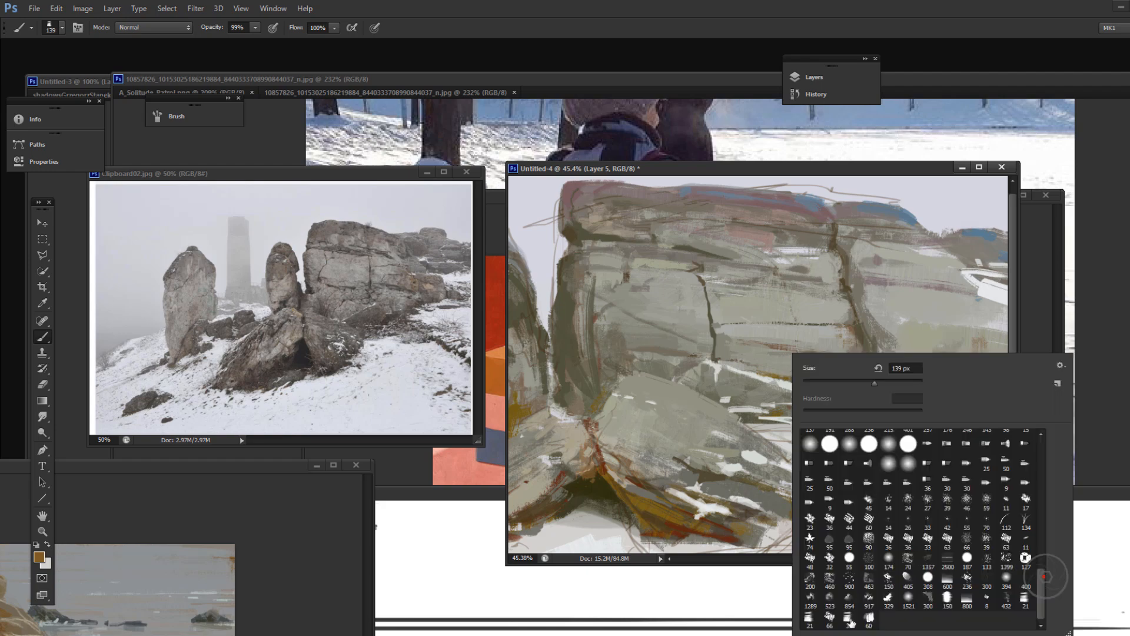
mouse_move(829, 300)
left_mouse_down()
mouse_move(829, 388)
mouse_move(774, 365)
left_mouse_up()
key("ctrl+z")
left_click_drag(898, 359, 901, 377)
left_click(924, 336, "alt")
Step: Sample a cliff tone, shift its hue, choose another brush preset and dab over the cliff's middle face to break up the ochre
left_click(38, 556)
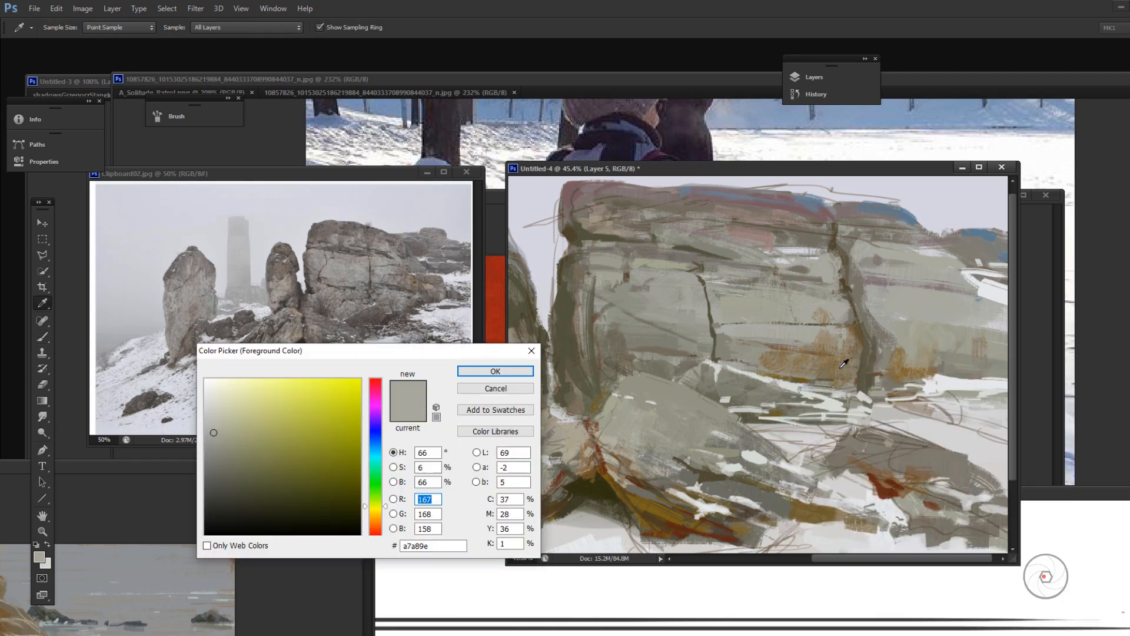
left_click(845, 360)
left_click(373, 522)
key("Return")
right_click(804, 353)
mouse_move(812, 315)
left_mouse_down()
mouse_move(836, 335)
mouse_move(816, 337)
mouse_move(880, 302)
left_mouse_up()
double_click(1018, 600)
left_click(812, 304, "alt")
left_click(857, 342, "alt")
left_click(812, 291, "alt")
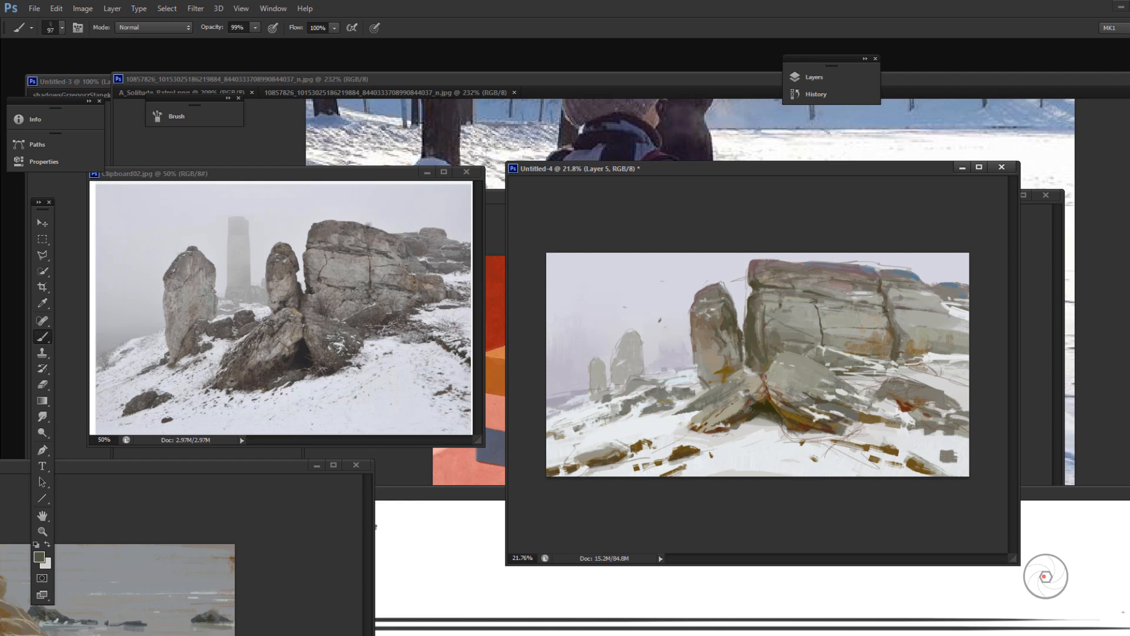
Step: Pick a warm brown, choose another brush preset, set the opacity to 44% and rework the cliff's lower right base
mouse_move(931, 351)
left_mouse_down()
mouse_move(954, 348)
mouse_move(834, 351)
mouse_move(964, 350)
mouse_move(960, 341)
left_mouse_up()
left_click(39, 556)
left_click(280, 489)
left_click(495, 371)
right_click(877, 350)
double_click(1089, 601)
key("4")
key("4")
key("ctrl+z")
left_click(917, 345, "alt")
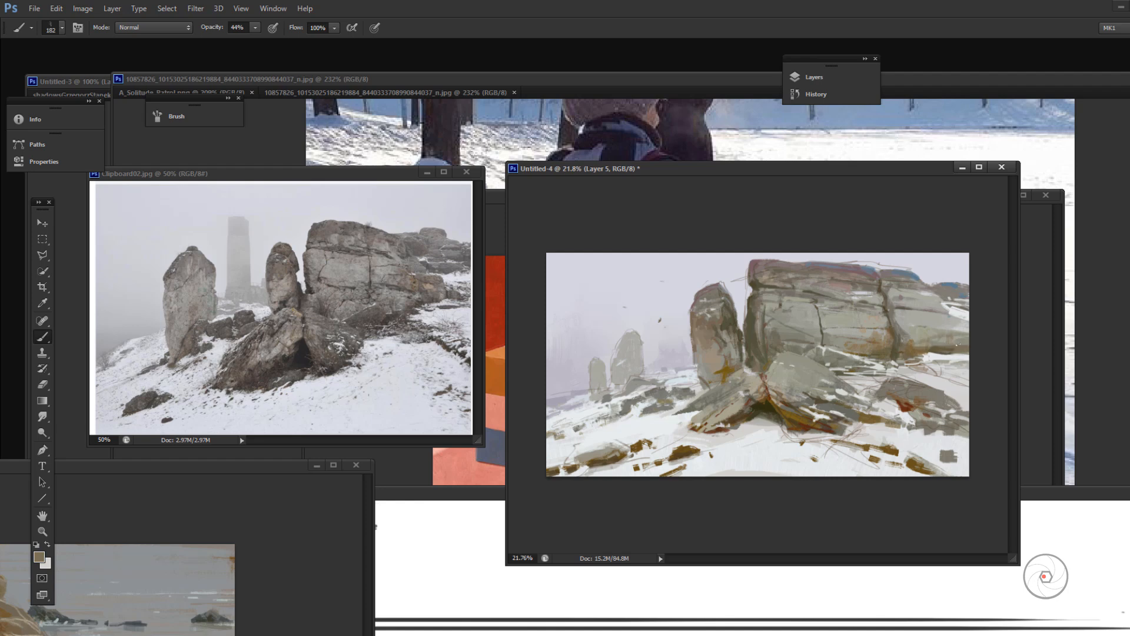
Step: Sample a new foreground colour from the cliff's top edge and dab it on the cliff's upper face, with the reference enlarged for comparison
left_click(881, 258, "alt")
left_click(830, 321, "alt")
left_click(39, 557)
left_click(816, 279)
left_click(765, 273)
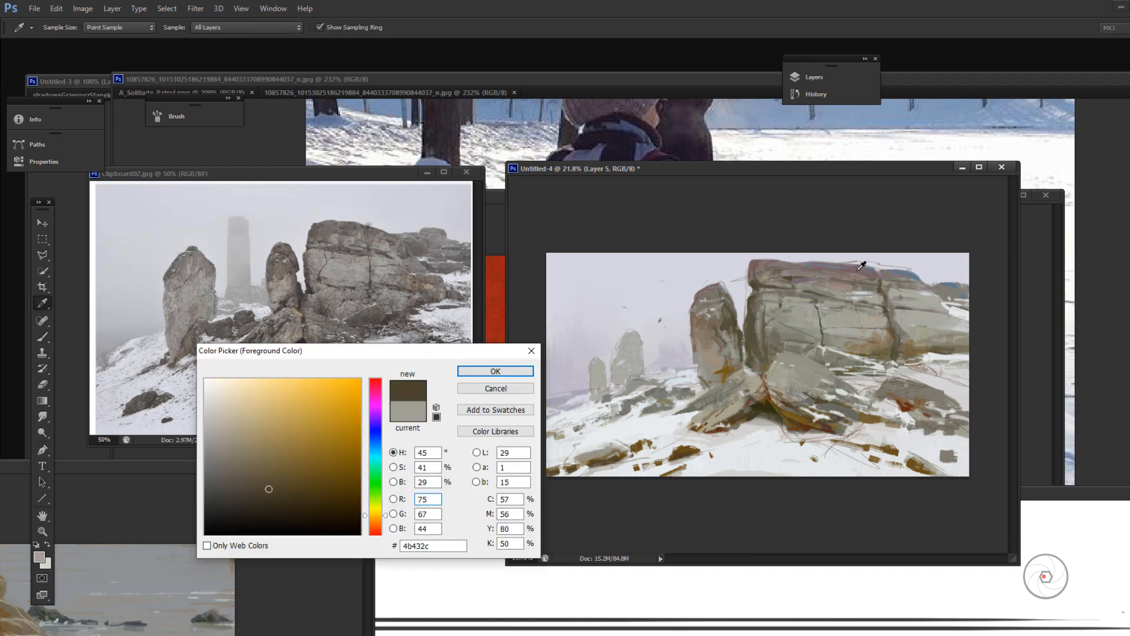
left_click(858, 271)
left_click(497, 373)
scroll(396, 269, "up", 3)
key("b")
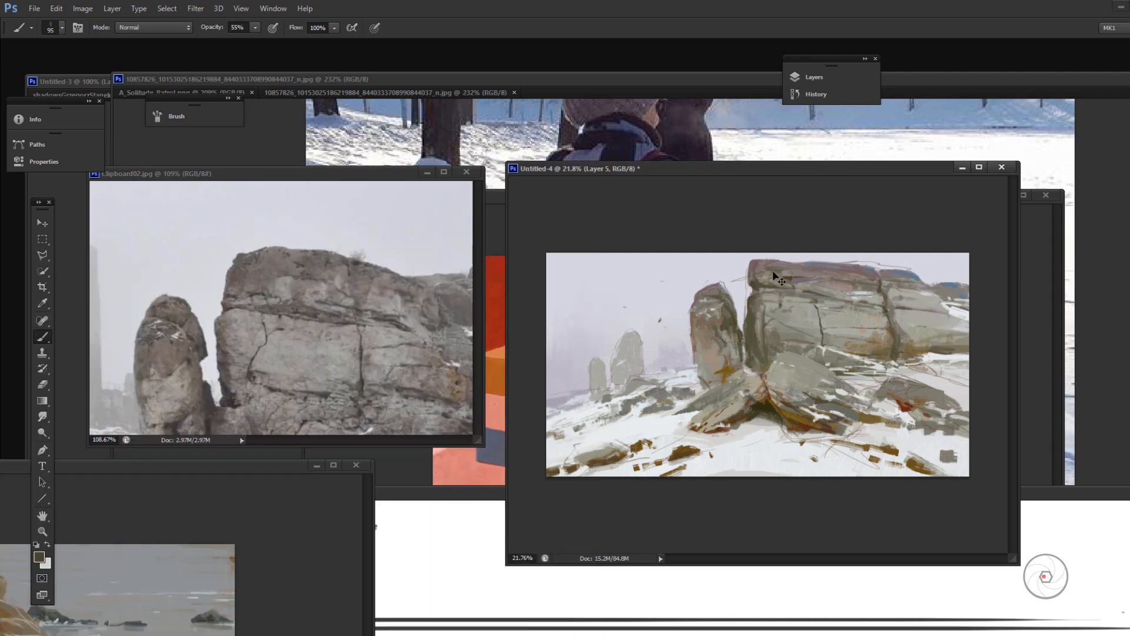
left_click(853, 286, "alt")
Step: Save the painting as IDP_week4_Winter_Rocks.psd in the Currentpsd2 folder on the Seagate Expansion Drive
key("ctrl+s")
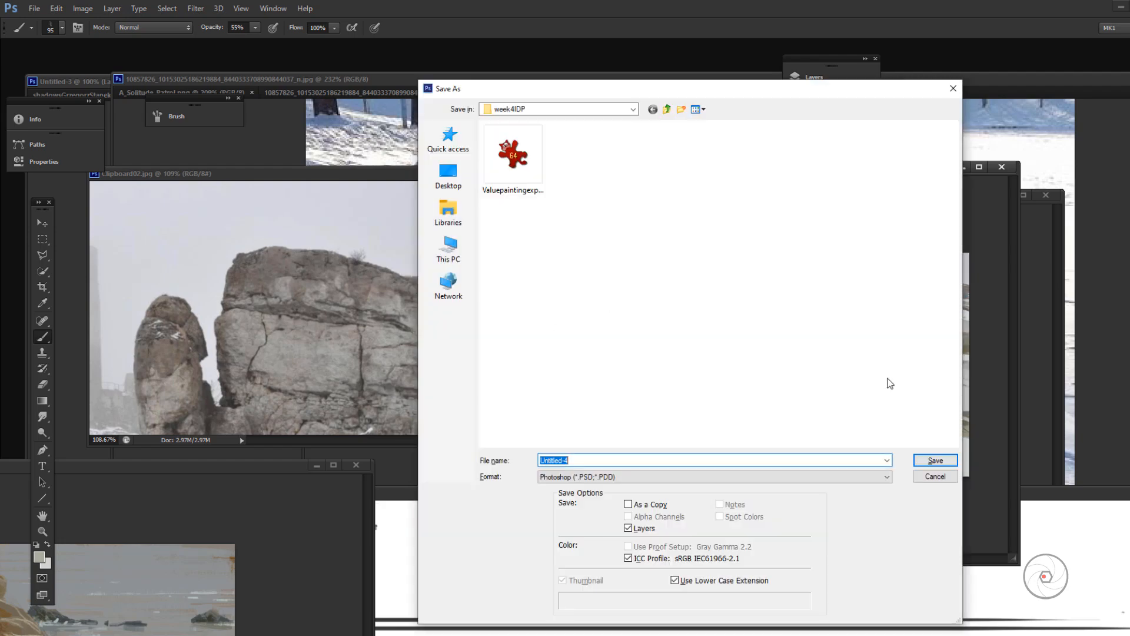
left_click(449, 250)
double_click(789, 254)
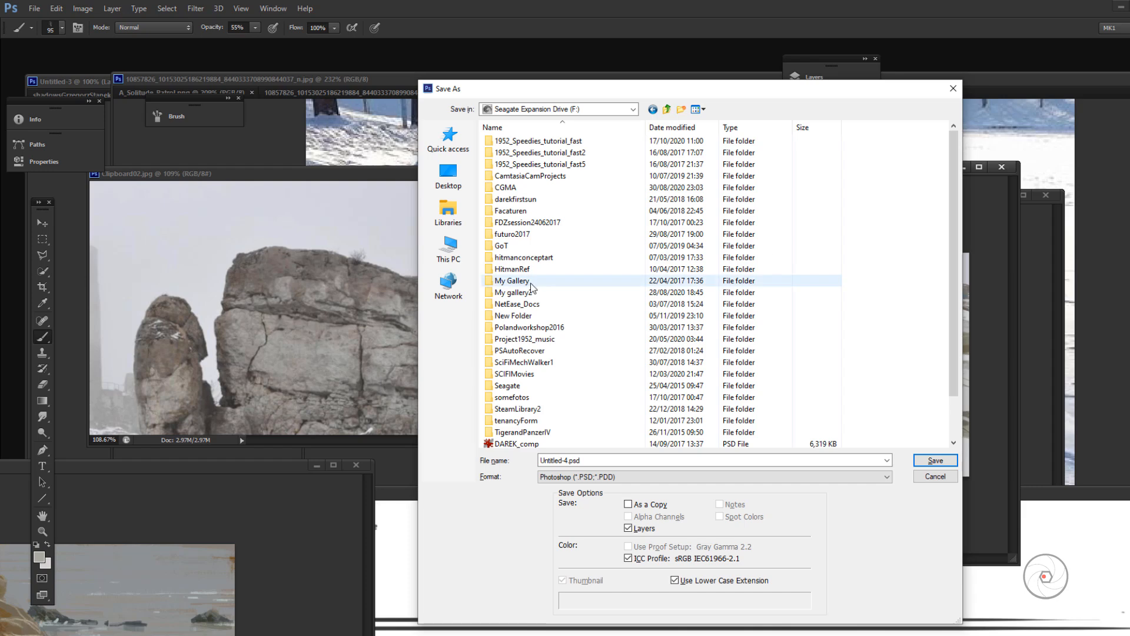
double_click(531, 292)
double_click(559, 290)
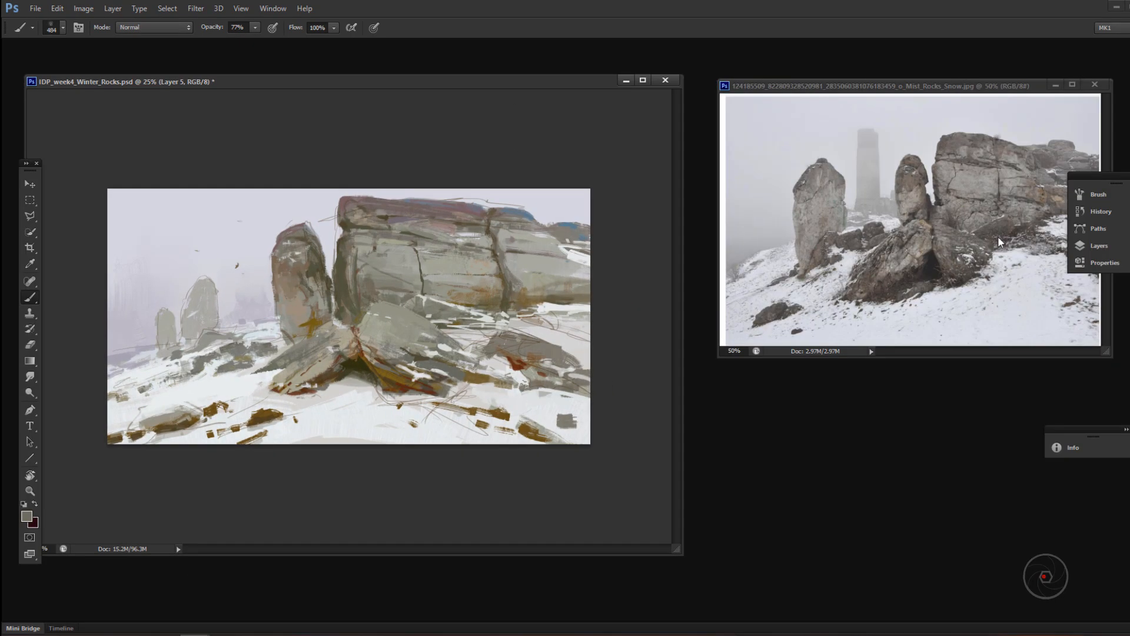
Step: Choose a new brush preset for the cliff texture and move the collapsed panel group clear of the reference photo
key("F7")
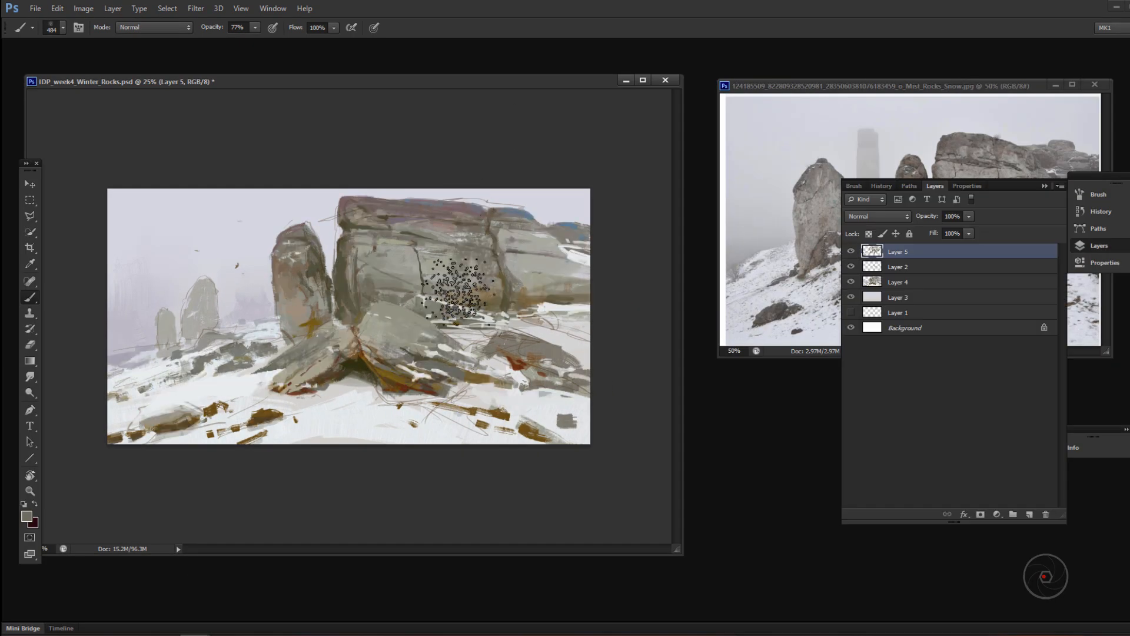
key("F7")
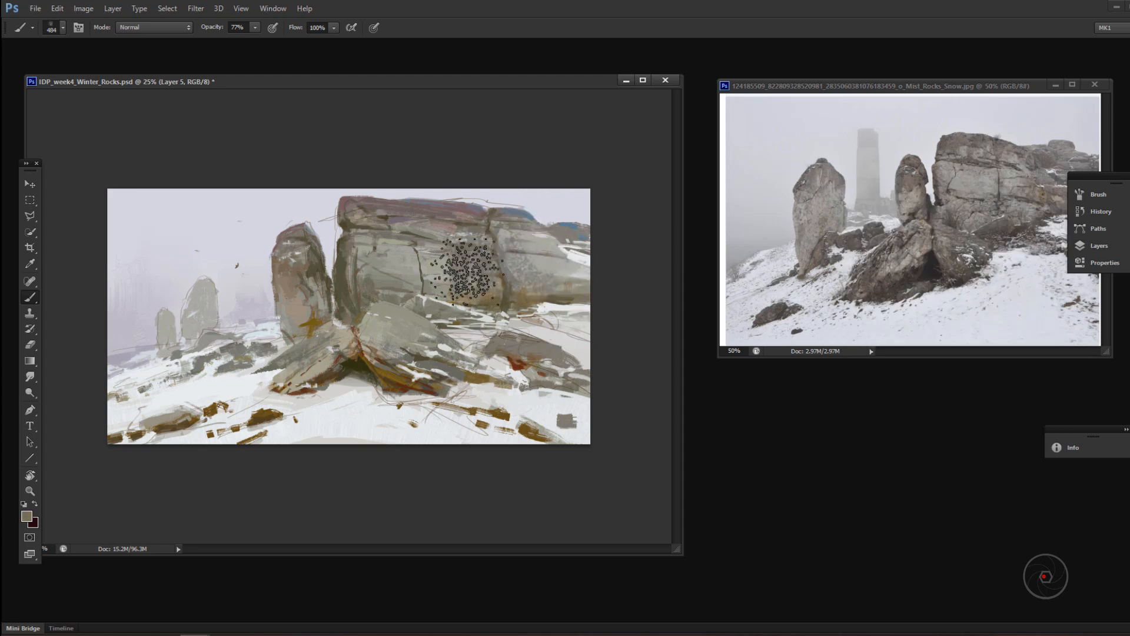
right_click(558, 271)
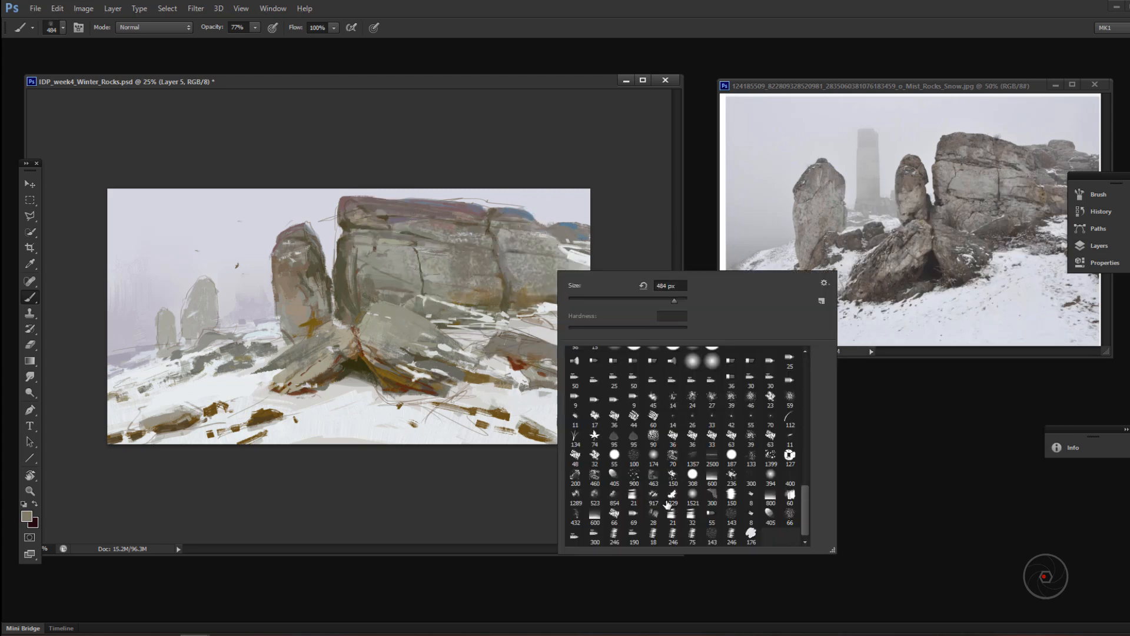
double_click(692, 535)
left_click_drag(1096, 176, 949, 439)
Step: Choose a narrower brush preset and deepen the cliff's right vertical crack with dark strokes
left_click(507, 302, "alt")
right_click(536, 271)
double_click(651, 534)
left_click_drag(504, 310, 504, 286)
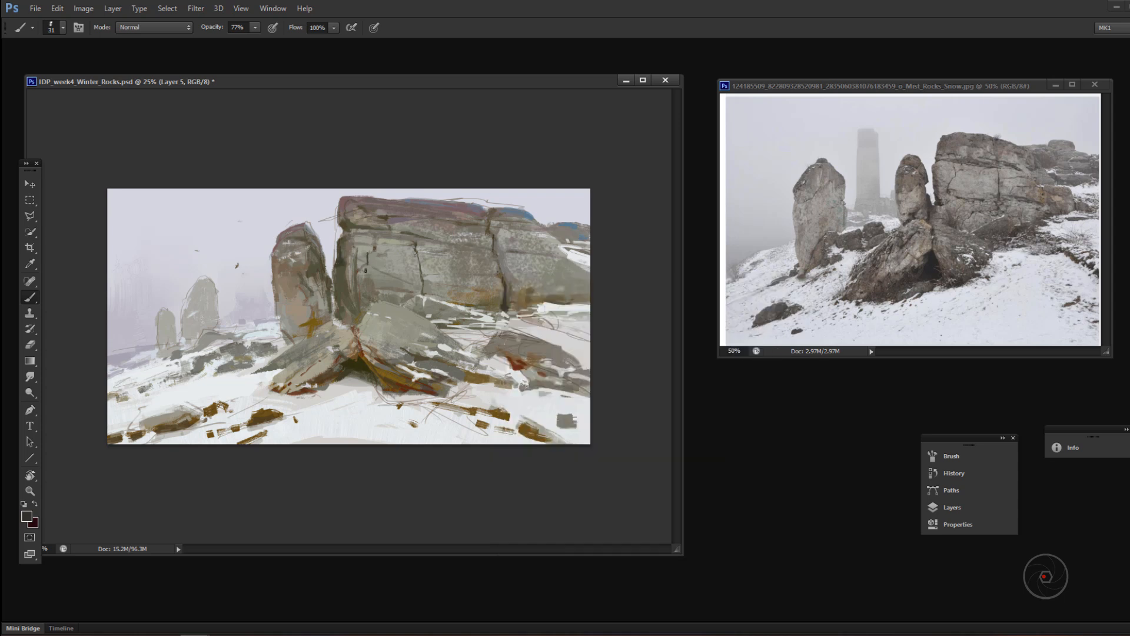
Step: Dab red-brown accents at the right crack's foot and on the cliff's upper face, and enlarge the brush to 80 px
left_click(504, 305, "alt")
left_click(475, 253, "alt")
right_click(481, 229)
left_click(481, 229, "alt")
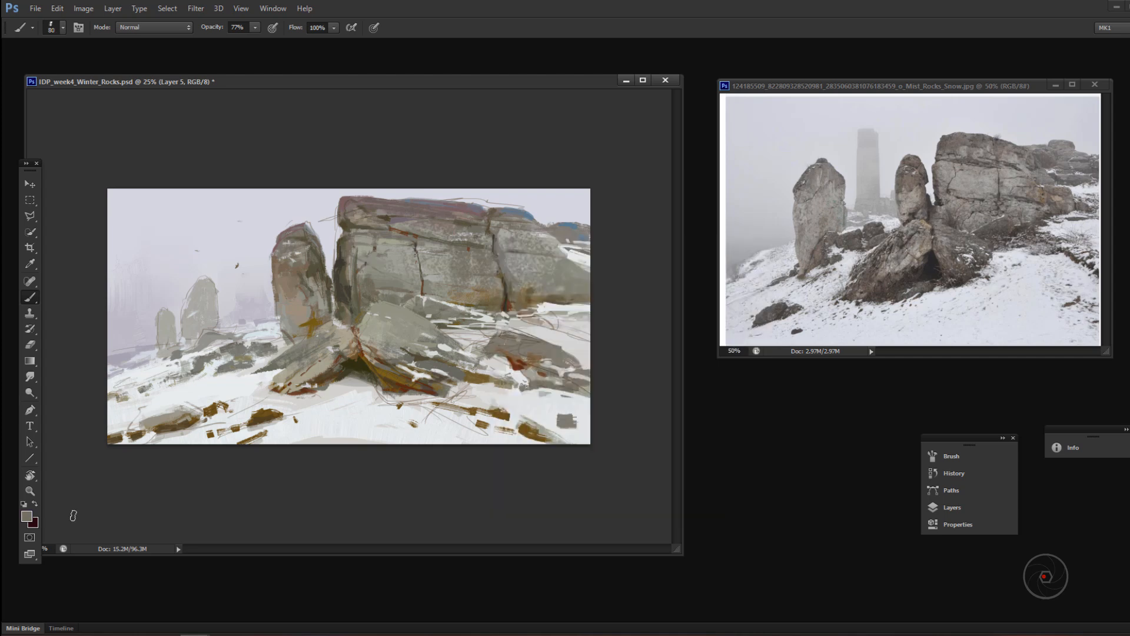
Step: Pick a muted grey-brown, set the brush opacity to 99% and paint muted tones over the cliff's upper right face
left_click(27, 517)
left_click(895, 321)
key("Return")
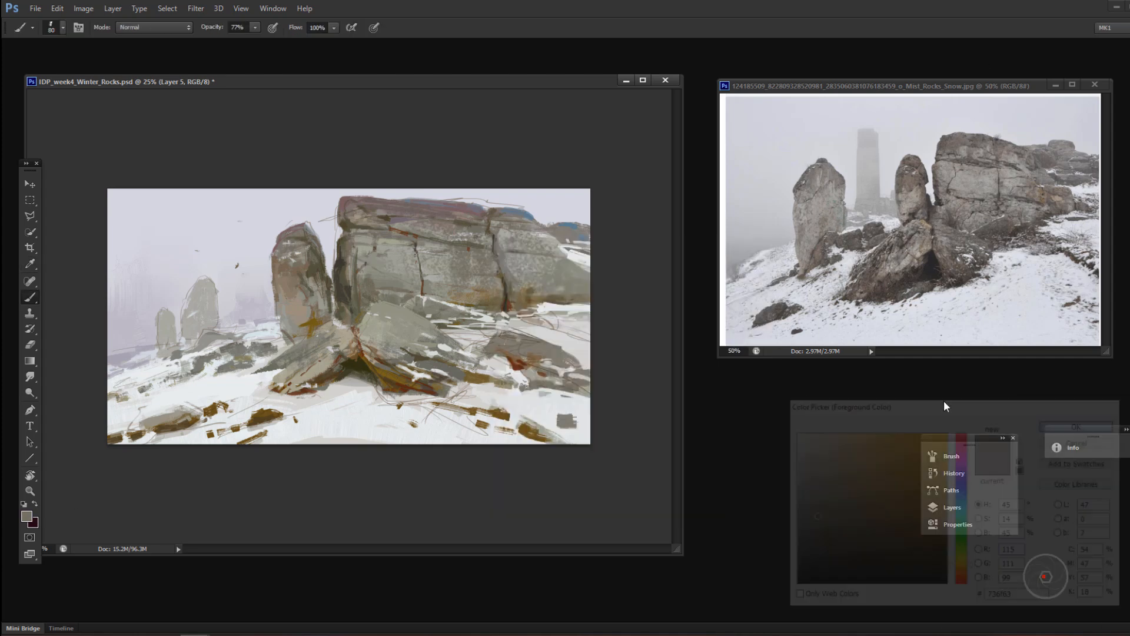
left_click_drag(513, 226, 511, 248)
mouse_move(471, 214)
left_mouse_down()
mouse_move(434, 213)
mouse_move(486, 240)
mouse_move(450, 231)
left_mouse_up()
key("9")
key("9")
left_click_drag(505, 228, 505, 239)
left_click(523, 252, "alt")
Step: Try a stroke on the cliff's lower right edge, reduce the brush to 30 px and sample a dark tone from the main crack
left_click_drag(541, 288, 569, 300)
key("ctrl+z")
left_click(576, 289, "alt")
right_click(568, 277)
left_click(600, 306)
left_click(492, 235, "alt")
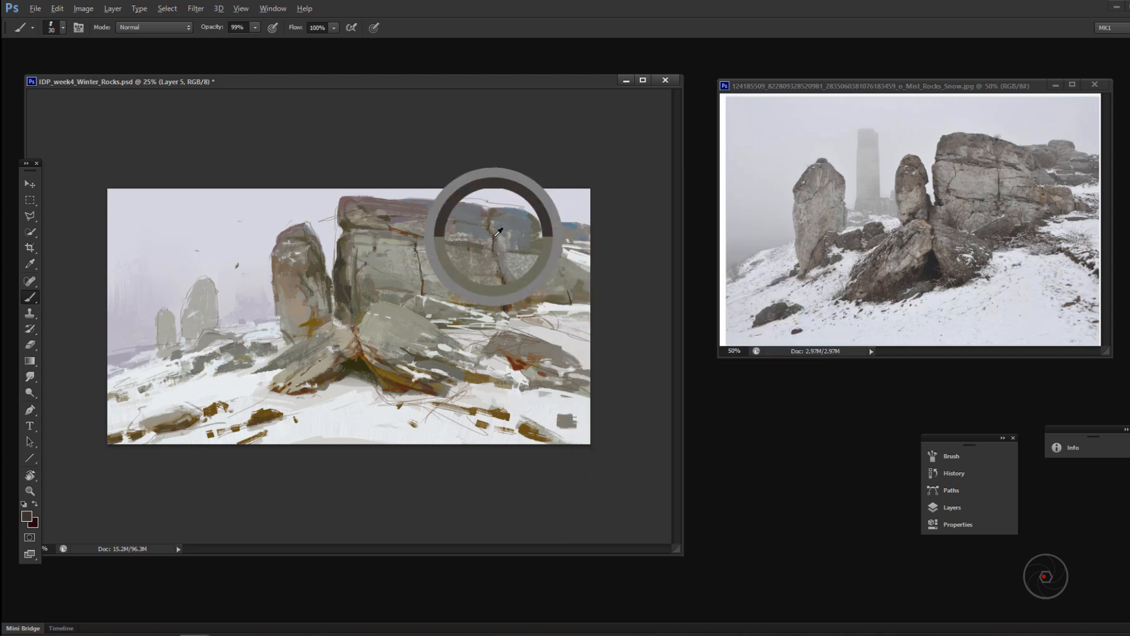
Step: Pick a dark brown, adjust the brush and deepen the shadows on the standing rock's right side and in the gap beside the cliff
left_click(325, 323, "alt")
left_click(350, 292, "alt")
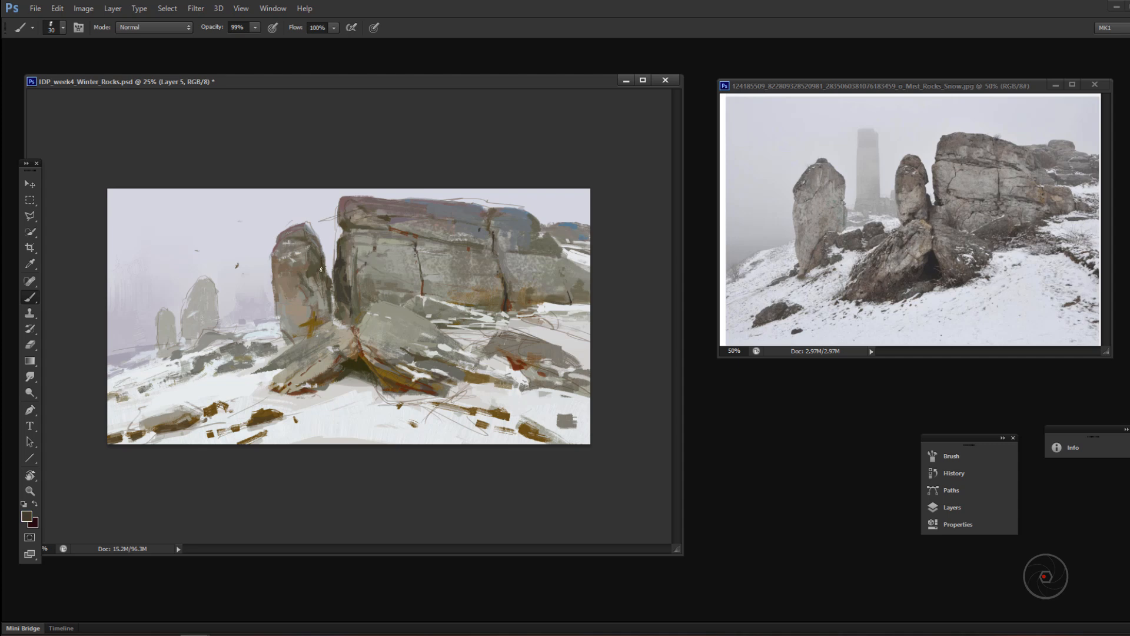
left_click(314, 272, "alt")
left_click(26, 516)
left_click(837, 555)
left_click(1082, 424)
right_click(363, 302)
left_click(406, 333)
Step: Set the brush opacity to 55% and paint sampled light grey over the larger distant rock
left_click(188, 318, "alt")
key("5")
key("5")
left_click_drag(202, 278, 217, 305)
left_click(203, 286, "alt")
left_click(204, 283, "alt")
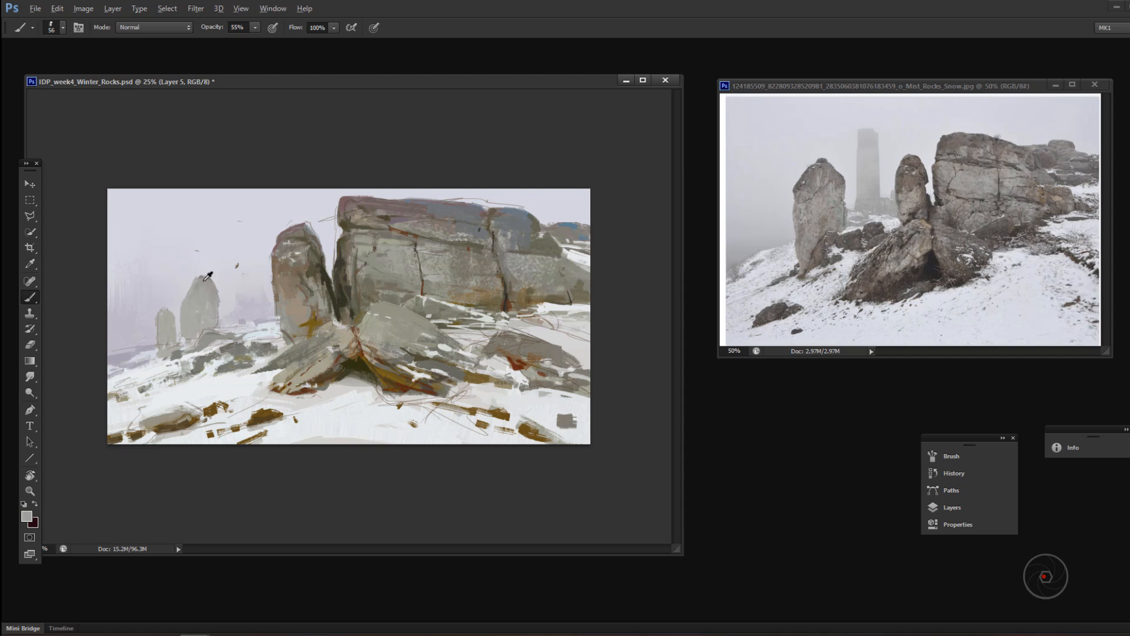
Step: Pick the dark violet-grey 3e3c42, shrink the brush slightly and paint a stroke across the cliff's upper band
left_click(26, 516)
left_click(962, 482)
left_click(796, 517)
left_click(963, 473)
left_click(808, 545)
left_click(1082, 424)
key("bracketleft")
left_click_drag(406, 235, 495, 254)
Step: Reduce the brush to 27 px, pick a dark brown and darken the hollow beneath the leaning rocks
key("bracketleft")
key("bracketleft")
left_click(27, 516)
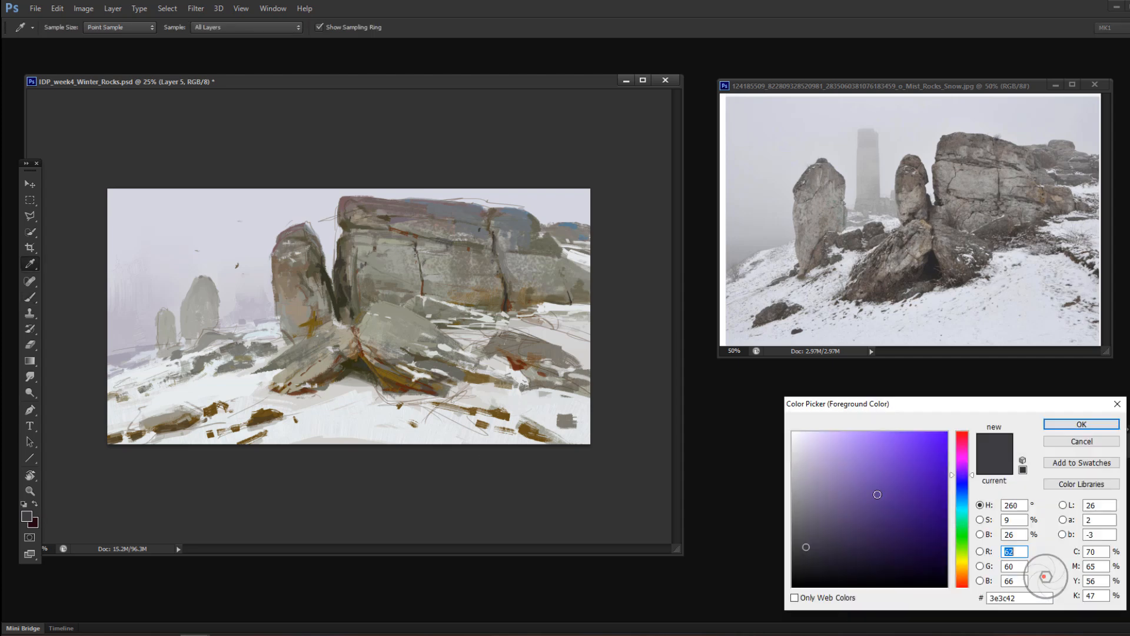
left_click(805, 566)
left_click(1082, 424)
left_click_drag(361, 367, 359, 359)
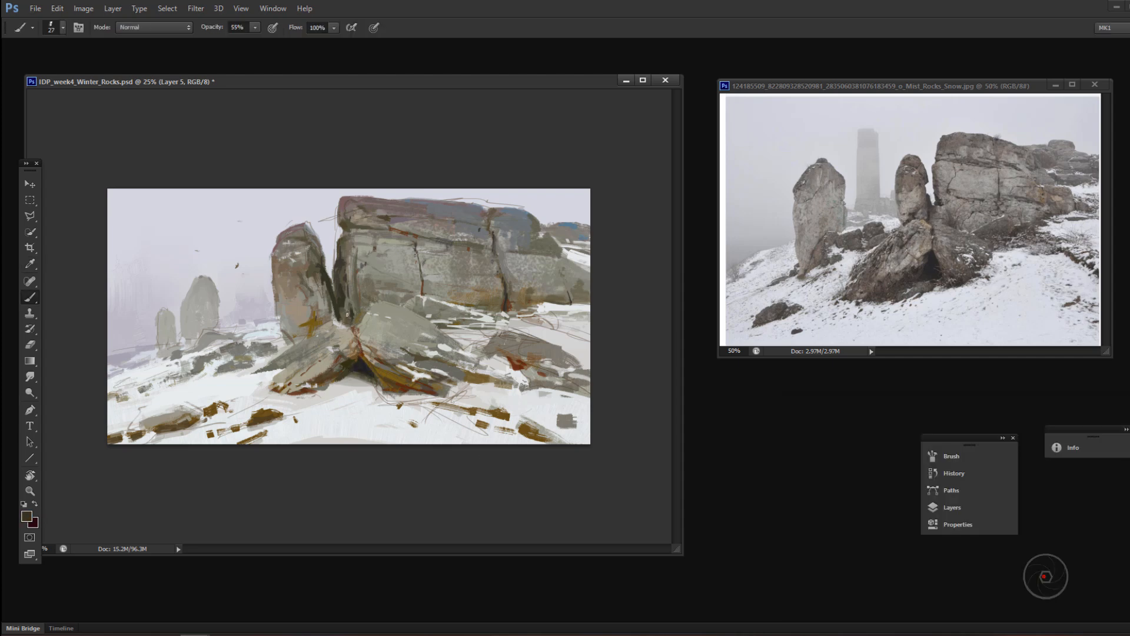
Step: Sample tones from the rocks, adjust the brush and rework the standing rock's top and right side
left_click(346, 315, "alt")
right_click(361, 285)
left_click(315, 269, "alt")
left_click_drag(319, 271, 314, 252)
right_click(315, 254)
left_click_drag(394, 301, 398, 301)
left_click_drag(297, 237, 309, 244)
Step: Paint sampled tones along the cliff's top edge and down the standing rock's left side
left_click_drag(352, 204, 405, 200)
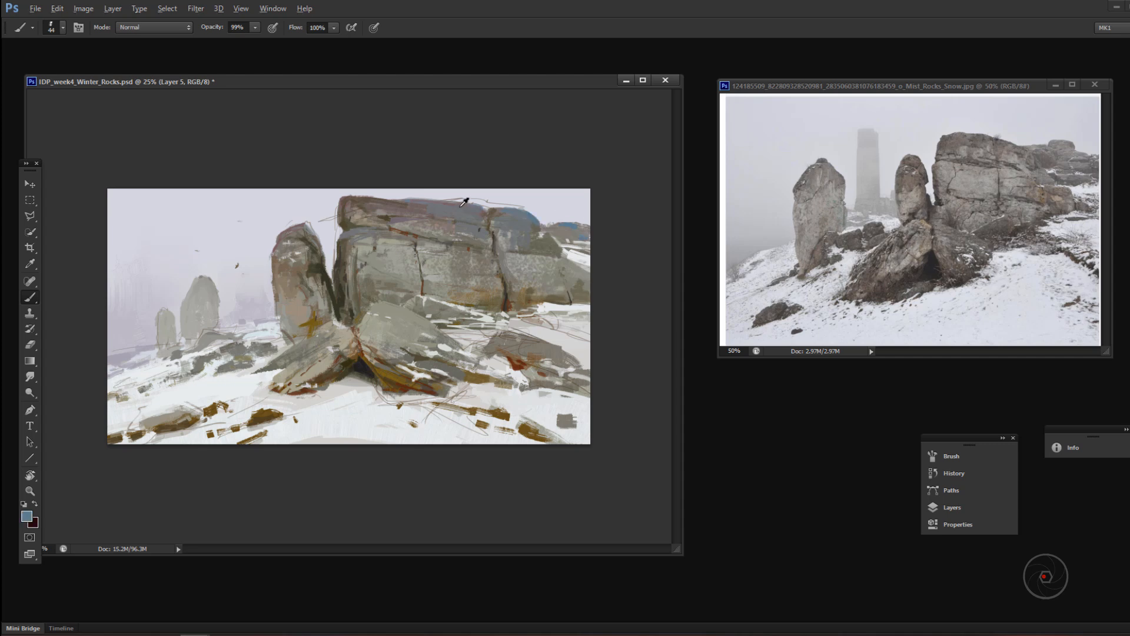
left_click(460, 207, "alt")
left_click_drag(398, 202, 481, 209)
left_click(274, 314)
left_click(281, 288, "alt")
left_click_drag(279, 290, 280, 272)
Step: Sample a muted grey-brown from the reference photo's cliff top and paint it over the bluish part of the upper band
left_click(26, 517)
left_click(975, 145)
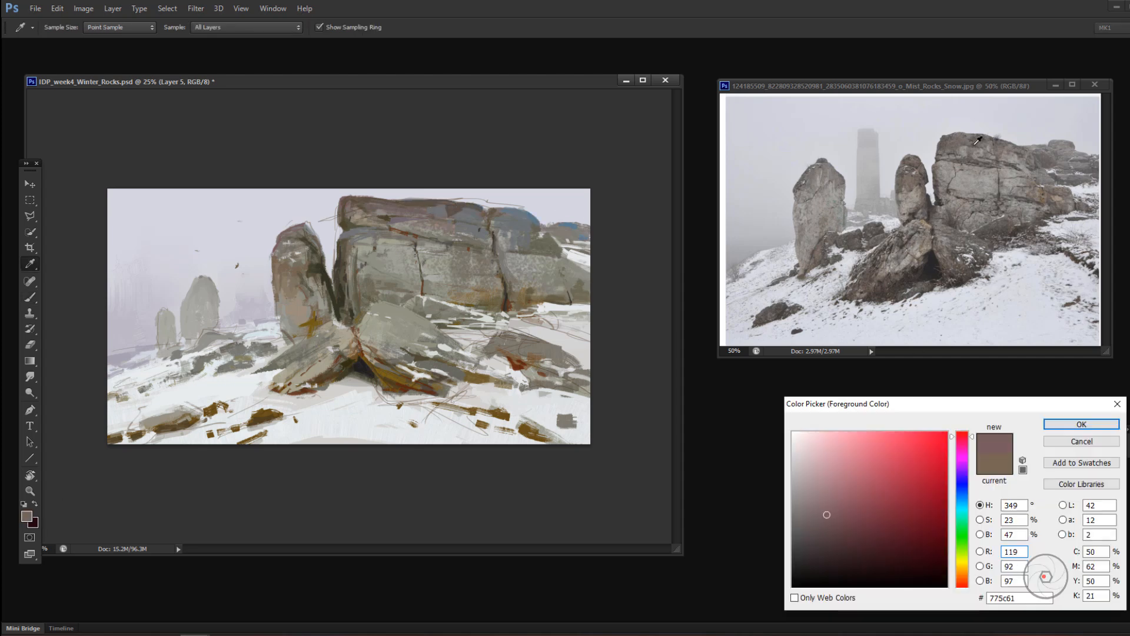
left_click(975, 147)
left_click(1065, 428)
left_click_drag(433, 213, 462, 216)
Step: Try different brush settings, including a 246 px brush, for strokes on the cliff and undo them
right_click(491, 267)
left_click(547, 407)
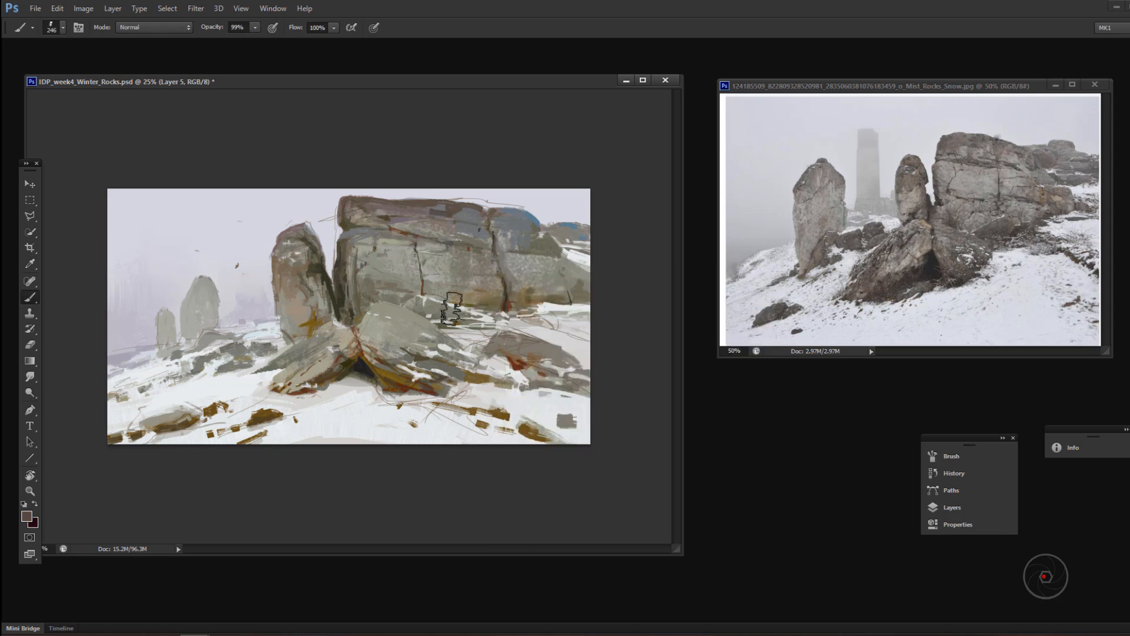
right_click(462, 310)
left_click(527, 451)
key("ctrl+z")
mouse_move(407, 260)
left_mouse_down()
mouse_move(472, 260)
mouse_move(276, 222)
left_mouse_up()
left_click(475, 244, "alt")
right_click(470, 240)
left_click(530, 382)
key("ctrl+z")
Step: Set the brush to 46 px and paint sampled grey-browns over the cliff's top left corner and upper band
right_click(263, 253)
left_click(323, 395)
left_click(352, 210, "alt")
left_click_drag(352, 210, 362, 215)
mouse_move(424, 204)
left_mouse_down()
mouse_move(475, 210)
mouse_move(458, 239)
left_mouse_up()
left_click(451, 207, "alt")
right_click(461, 241)
left_click(521, 382)
left_click(449, 242, "alt")
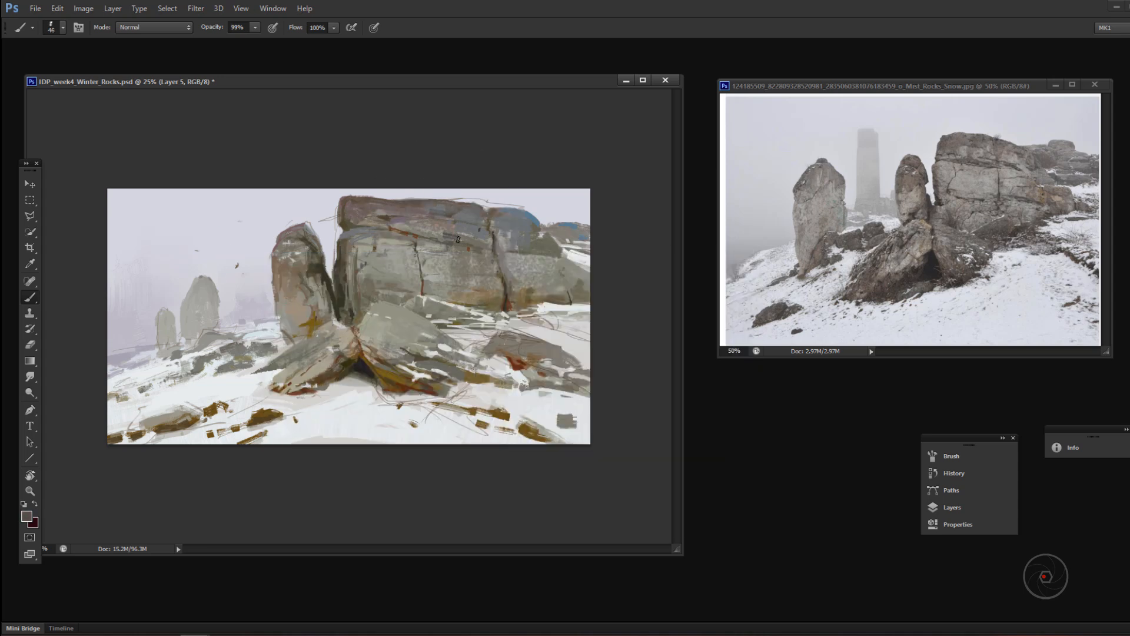
Step: Sample a grey, set the brush to 67 px and 88% opacity, and paint over the cliff's right-hand blocks
left_click(508, 301, "alt")
key("5")
key("5")
left_click(520, 235, "alt")
right_click(541, 276)
left_click(601, 418)
key("8")
key("8")
mouse_move(528, 259)
left_mouse_down()
mouse_move(576, 266)
mouse_move(584, 280)
mouse_move(523, 272)
left_mouse_up()
left_click_drag(551, 273, 570, 282)
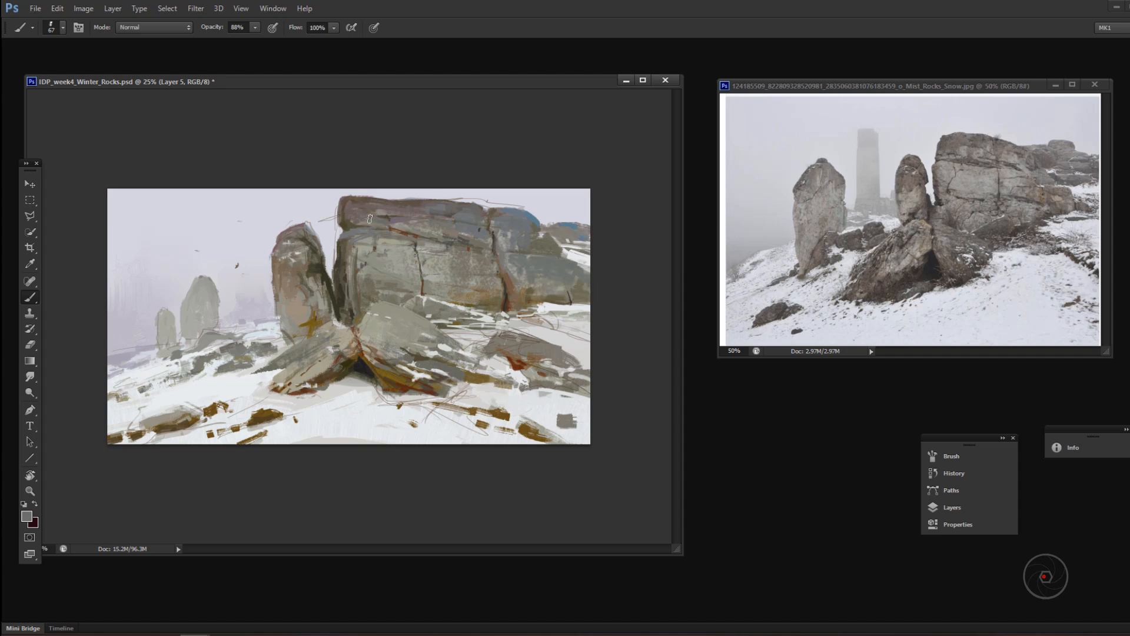
Step: Adjust the brush size and paint strokes down the cliff's left edge below the top ledge
left_click_drag(345, 234, 342, 247)
right_click(388, 258)
left_click_drag(414, 287, 410, 288)
left_click_drag(343, 244, 336, 268)
Step: Sample a red-brown, set a 26 px brush and accent the left leaning rock's base and the smaller rocks beside it
key("ctrl+equal")
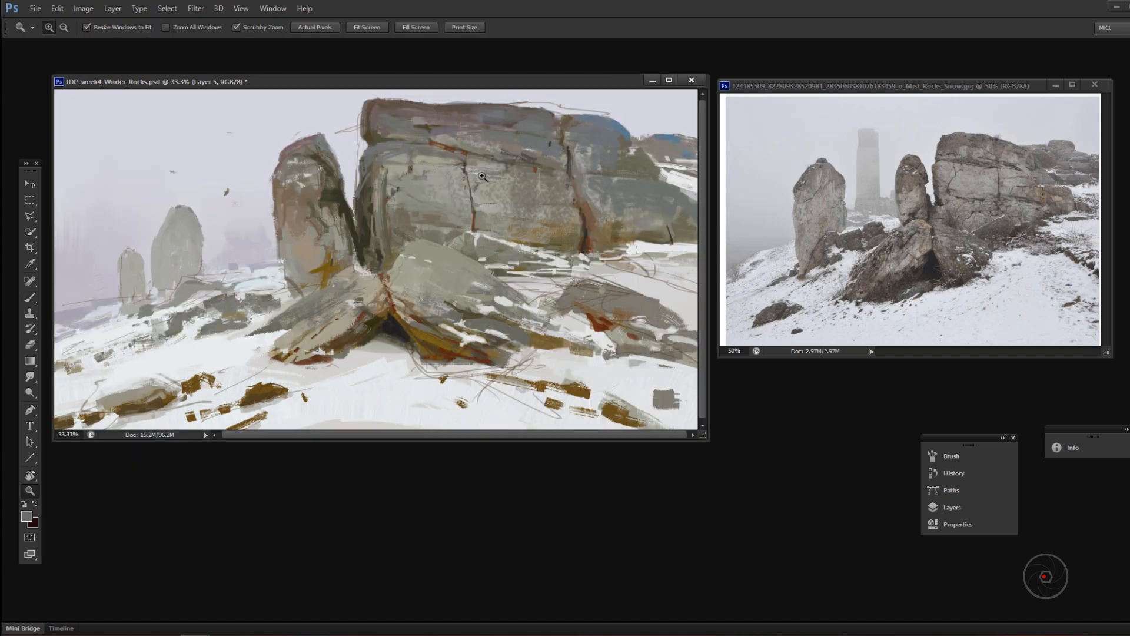
left_click(321, 358, "alt")
left_click_drag(327, 353, 348, 350)
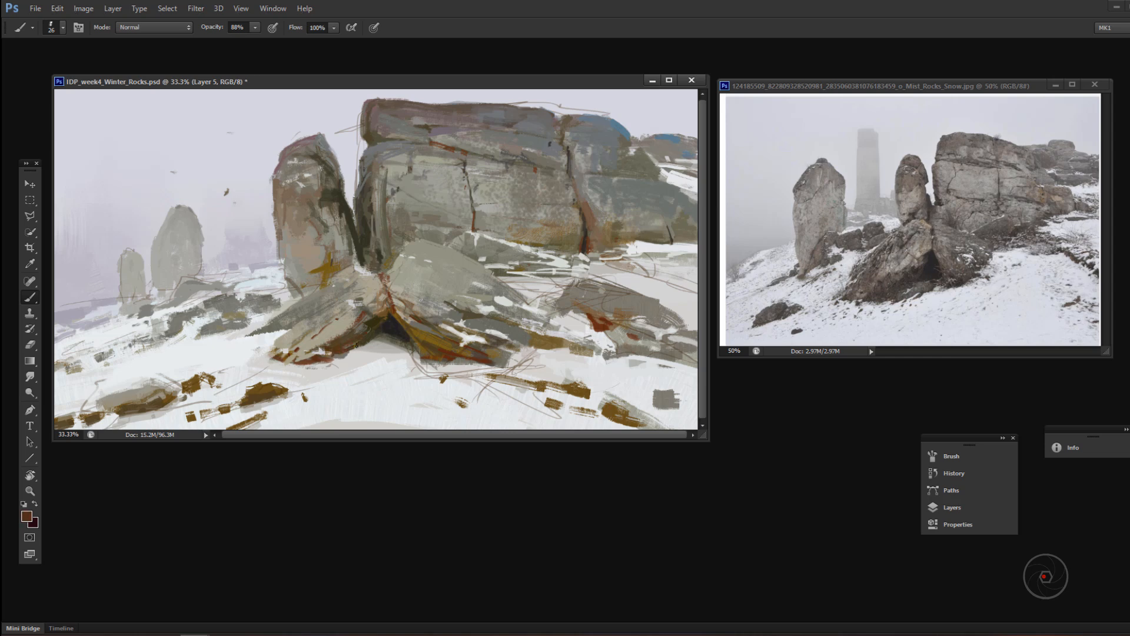
left_click(310, 352, "alt")
left_click_drag(267, 385, 246, 401)
left_click_drag(272, 332, 247, 336)
left_click_drag(246, 330, 228, 325)
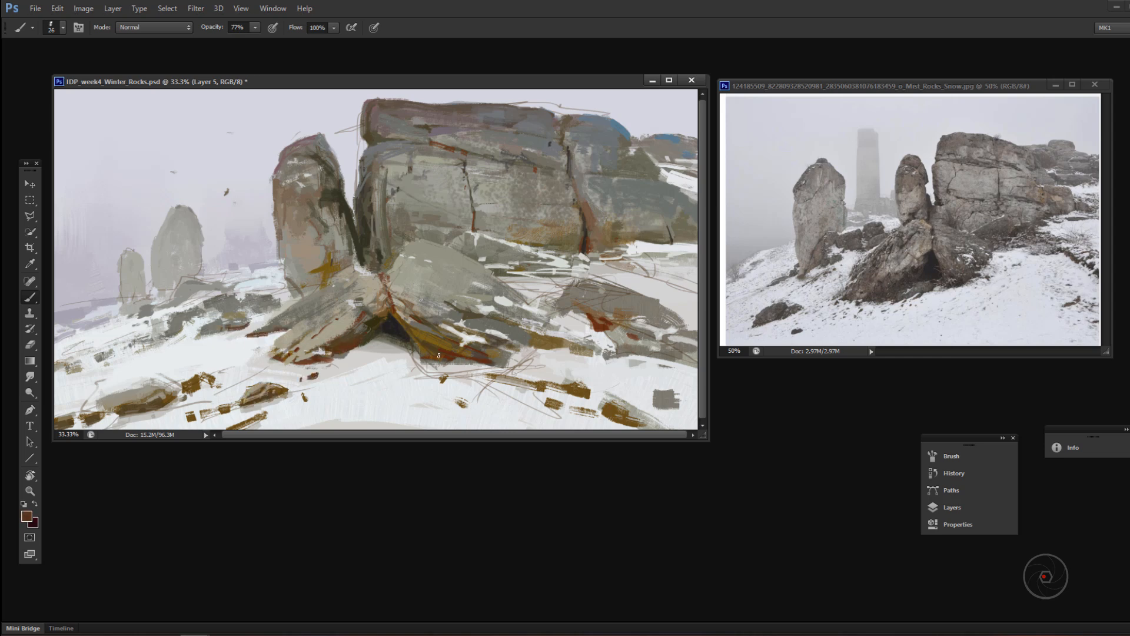
Step: Paint sampled dark browns over the right leaning rock's lower part, resize the brush and undo the last stroke across it
left_click(471, 371, "alt")
mouse_move(459, 362)
left_mouse_down()
mouse_move(478, 350)
mouse_move(354, 343)
mouse_move(423, 343)
left_mouse_up()
left_click(355, 341, "alt")
left_click_drag(432, 358, 416, 336)
right_click(413, 343)
left_click(471, 354)
mouse_move(389, 298)
left_mouse_down()
mouse_move(433, 334)
mouse_move(413, 336)
mouse_move(446, 332)
left_mouse_up()
key("ctrl+z")
Step: Touch up the boulder right of the leaning rocks with a sampled brown and sample a lighter rock tone
left_click(406, 324, "alt")
left_click_drag(584, 309, 600, 322)
left_click(404, 230, "alt")
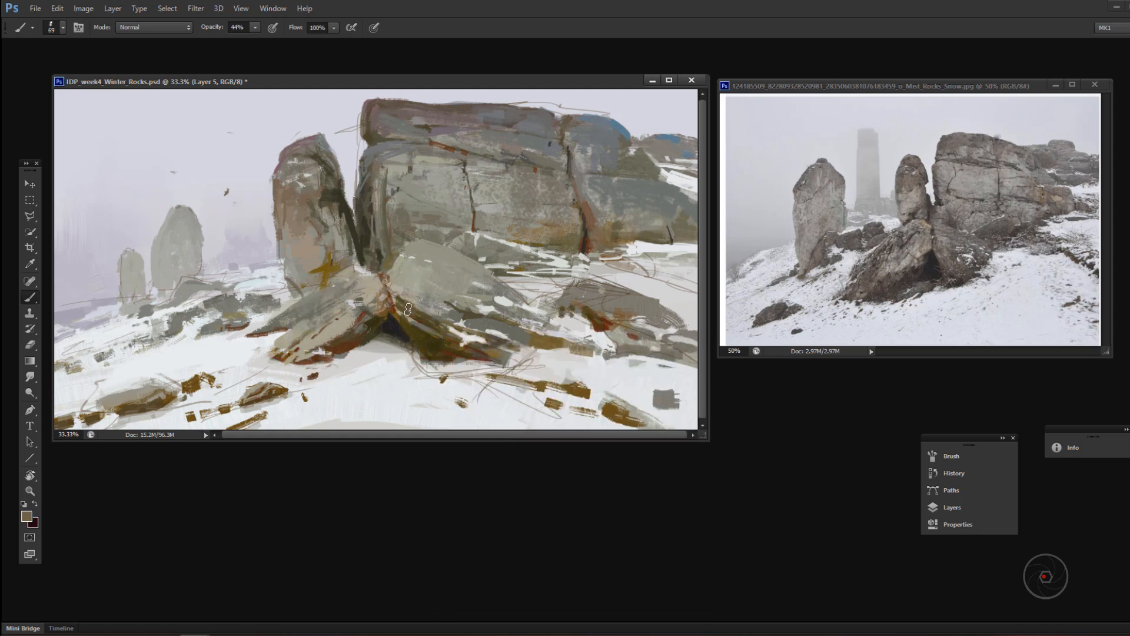
Step: Set the brush to 38 px and 44% opacity, pick near-black and deepen the hollow beneath the leaning rocks
right_click(409, 309)
left_click(460, 322)
key("4")
key("4")
left_click(26, 516)
left_click(820, 577)
left_click(1080, 424)
left_click_drag(390, 317, 407, 340)
Step: Resize the brush, set its opacity to 99%, darken the crevice between the leaning rocks and undo the last stroke
right_click(411, 319)
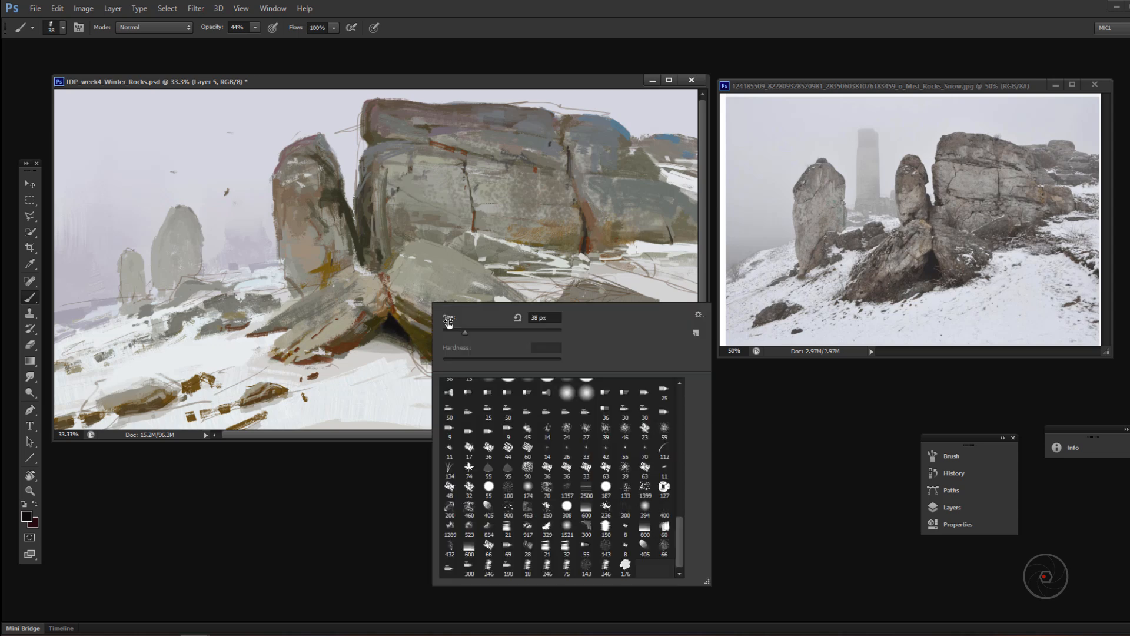
left_click(462, 331)
key("9")
key("9")
mouse_move(387, 289)
left_mouse_down()
mouse_move(391, 309)
mouse_move(387, 298)
mouse_move(376, 326)
mouse_move(372, 318)
left_mouse_up()
left_click(378, 295, "alt")
left_click(378, 318, "alt")
key("ctrl+z")
Step: Set the brush to 22 px, draw a dark crack across the left leaning rock's upper face and sample a dark olive
right_click(366, 333)
left_click(417, 345)
left_click_drag(349, 304, 361, 307)
left_click(354, 302, "alt")
left_click(417, 307, "alt")
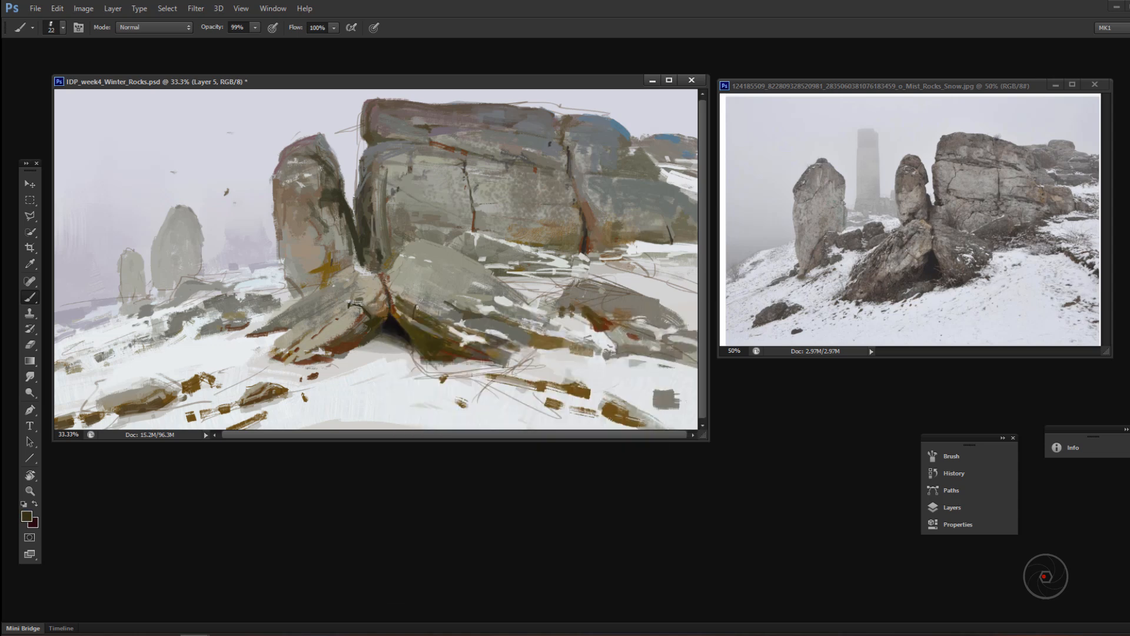
Step: Resize the brush and deepen the shadow along the cliff's lower left edge with dark strokes
right_click(400, 243)
left_click(454, 256)
left_click(378, 241, "alt")
left_click_drag(372, 234, 379, 247)
left_click_drag(368, 246, 378, 262)
Step: Paint sampled brown tones along the cliff's lower right base
left_click(603, 225, "alt")
left_click(651, 247, "alt")
left_click_drag(651, 244, 668, 248)
left_click(608, 226, "alt")
mouse_move(608, 214)
left_mouse_down()
mouse_move(624, 218)
mouse_move(509, 220)
left_mouse_up()
left_click(584, 230, "alt")
Step: Set the brush opacity to 33% and blend a sampled tone into the lower middle of the cliff face
left_click(534, 230, "alt")
key("3")
key("3")
mouse_move(535, 228)
left_mouse_down()
mouse_move(560, 230)
mouse_move(520, 221)
left_mouse_up()
left_click(502, 234, "alt")
Step: Set the brush to 99% opacity and 28 px and paint sampled tones under the cliff's upper left ledge
left_click(387, 147, "alt")
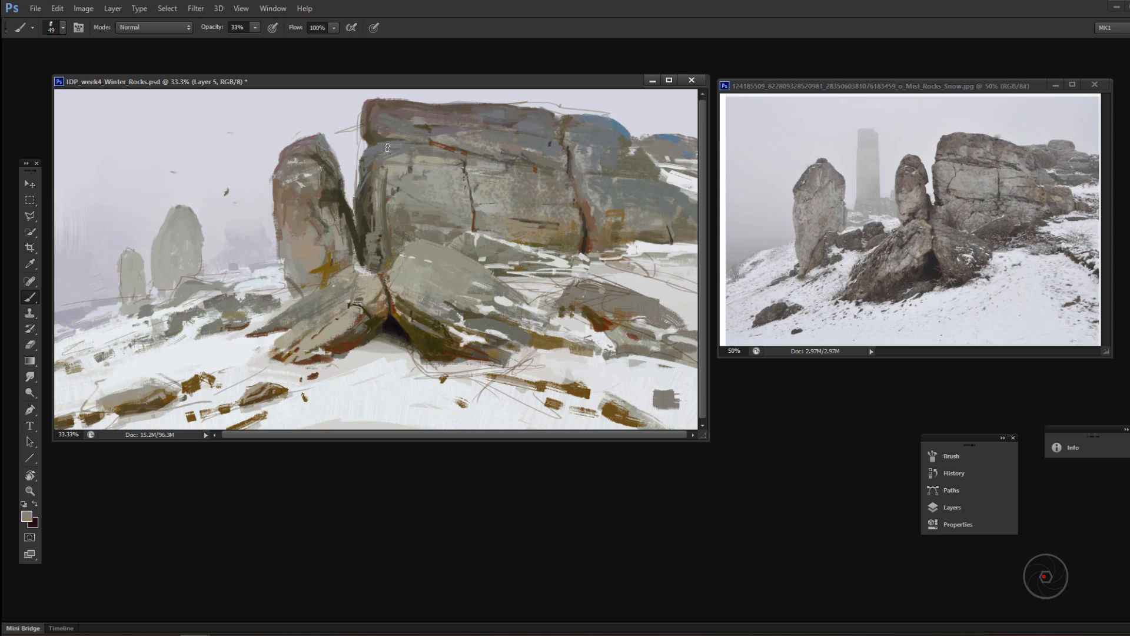
key("9")
key("9")
left_click(374, 165, "alt")
left_click(376, 154, "alt")
right_click(395, 146)
left_click(433, 176)
left_click_drag(370, 144, 397, 142)
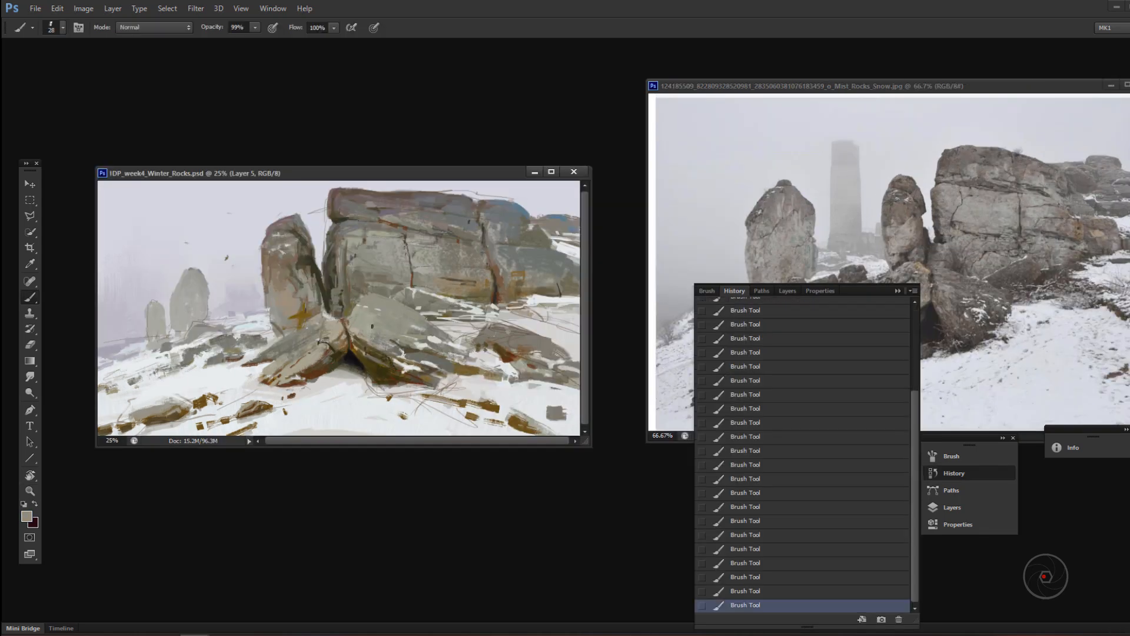
Step: Pick a dark purple, adjust the brush and paint the crevice between the standing rock and the leaning rocks
left_click(650, 314)
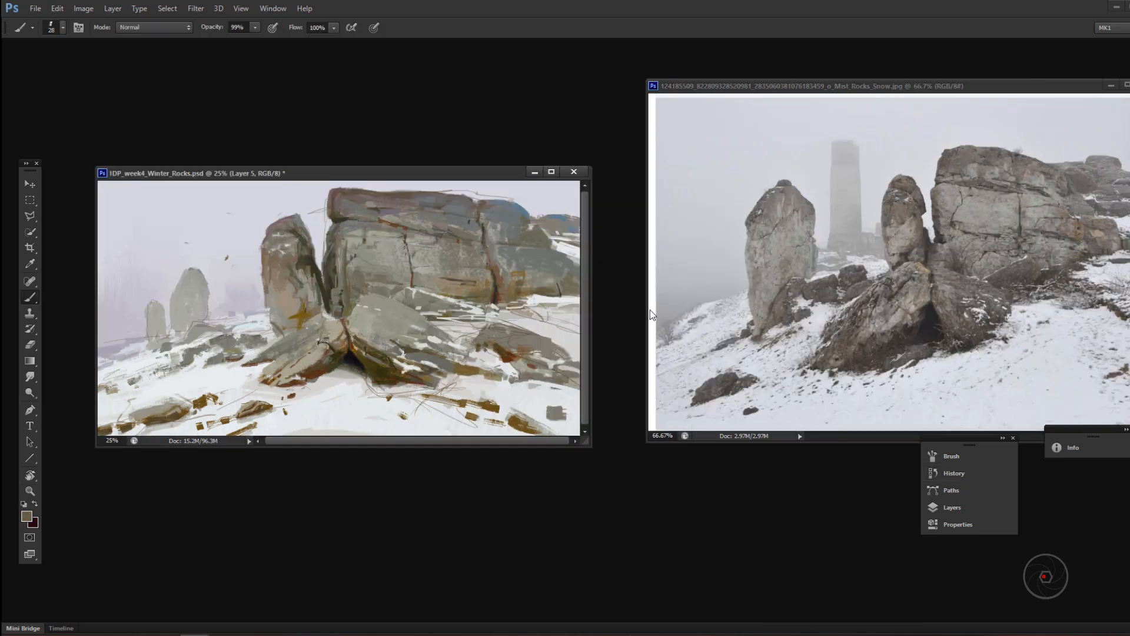
left_click(27, 516)
left_click(964, 455)
left_click(860, 553)
left_click(1054, 428)
right_click(405, 333)
right_click(394, 348)
left_click(420, 375)
left_click_drag(343, 306, 347, 328)
Step: Resize the brush and paint sampled light tones over the foreground snow below the leaning rocks
right_click(452, 382)
right_click(416, 383)
left_click(481, 376)
left_click(393, 407, "alt")
mouse_move(383, 399)
left_mouse_down()
mouse_move(433, 409)
mouse_move(388, 421)
mouse_move(279, 408)
left_mouse_up()
left_click(336, 408, "alt")
left_click(333, 412, "alt")
Step: Set the brush opacity to 44%, blend the snow left of the leaning rocks and resize the brush
key("4")
key("4")
mouse_move(226, 383)
left_mouse_down()
mouse_move(192, 378)
mouse_move(193, 350)
mouse_move(224, 359)
left_mouse_up()
left_click(217, 383, "alt")
right_click(228, 351)
left_click(265, 375)
Step: Pick a muted purple, resize the brush and paint accents among the small rocks on the left snow slope at 99% opacity
key("9")
key("9")
left_click(27, 517)
left_click(961, 454)
left_click(835, 521)
left_click(1082, 424)
right_click(244, 350)
left_click(281, 377)
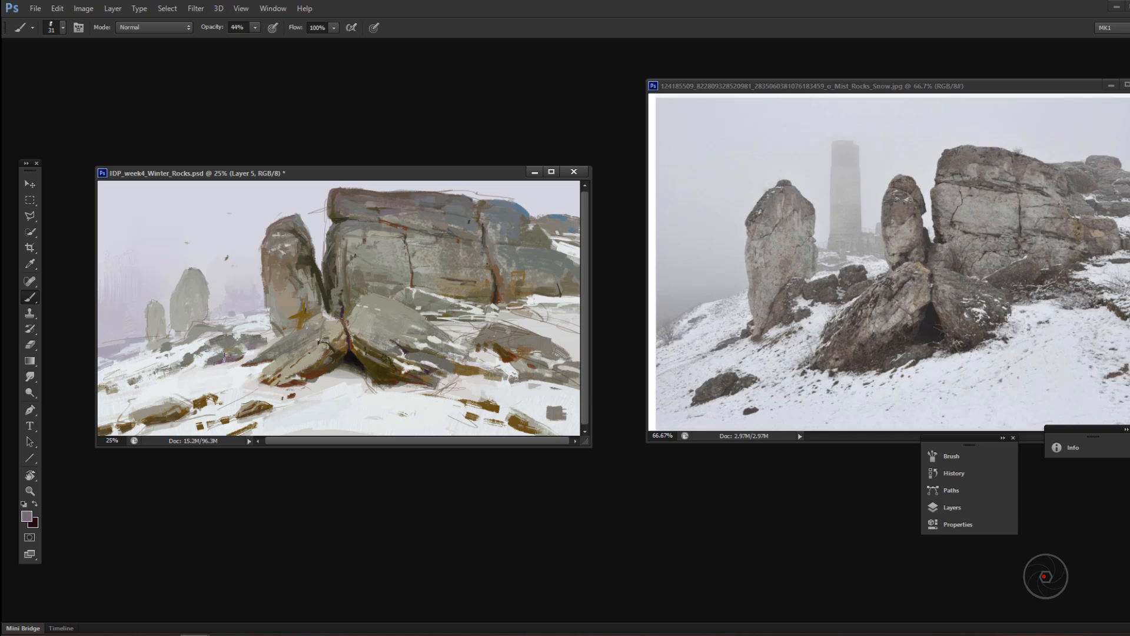
left_click(182, 349, "alt")
key("9")
key("9")
left_click_drag(151, 353, 135, 360)
Step: Pick a light cool grey and paint snow strokes over the left slope at 77% brush opacity
left_click(27, 517)
left_click(810, 467)
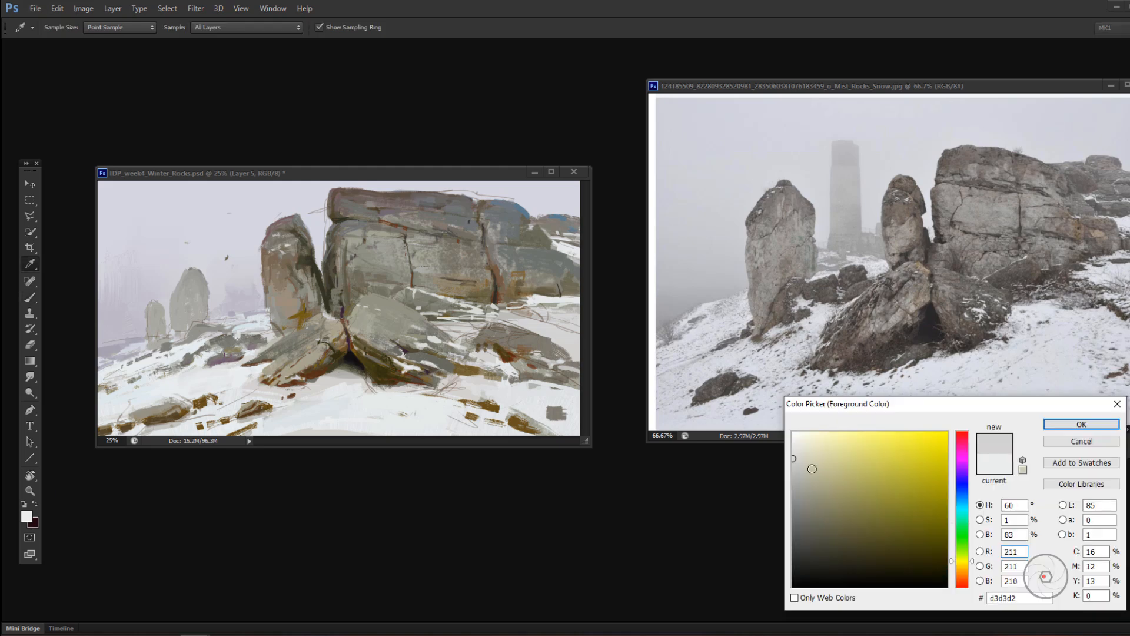
left_click(961, 486)
left_click(1083, 424)
mouse_move(219, 368)
left_mouse_down()
mouse_move(99, 413)
mouse_move(214, 382)
left_mouse_up()
key("ctrl+z")
key("7")
key("7")
left_click(172, 382, "alt")
left_click(204, 369, "alt")
left_click(227, 390, "alt")
left_click(215, 381, "alt")
left_click_drag(166, 354, 120, 372)
Step: Paint pale snow strokes across the foreground and touch the base of the left leaning rock with a sampled brown
left_click_drag(295, 415, 346, 428)
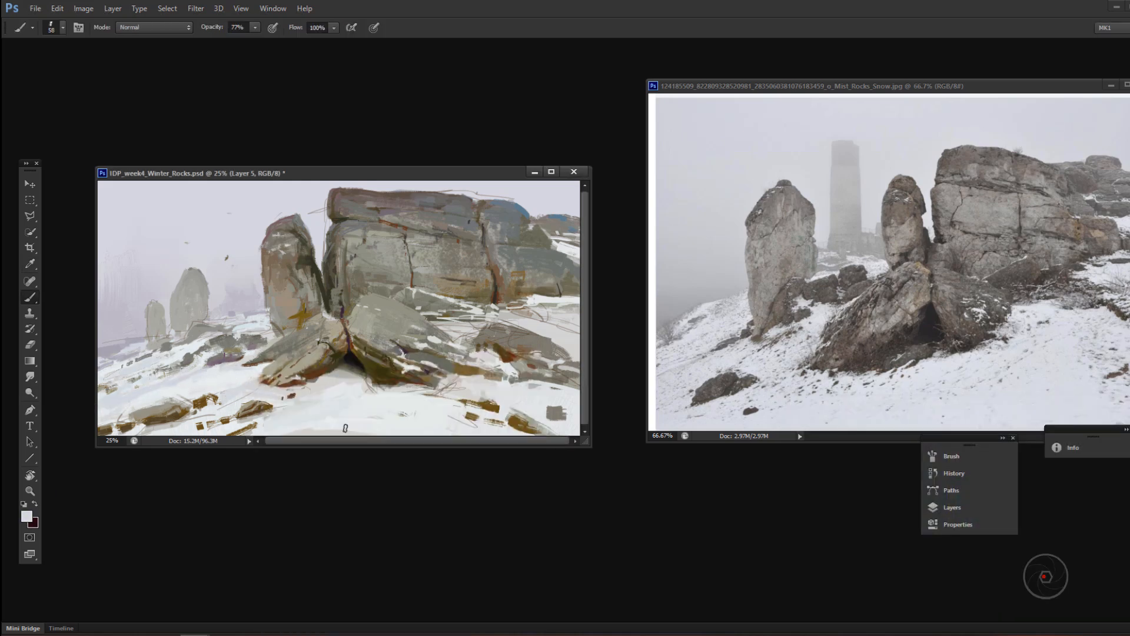
left_click_drag(440, 408, 483, 428)
left_click_drag(451, 420, 375, 400)
left_click(330, 378, "alt")
left_click(319, 382, "alt")
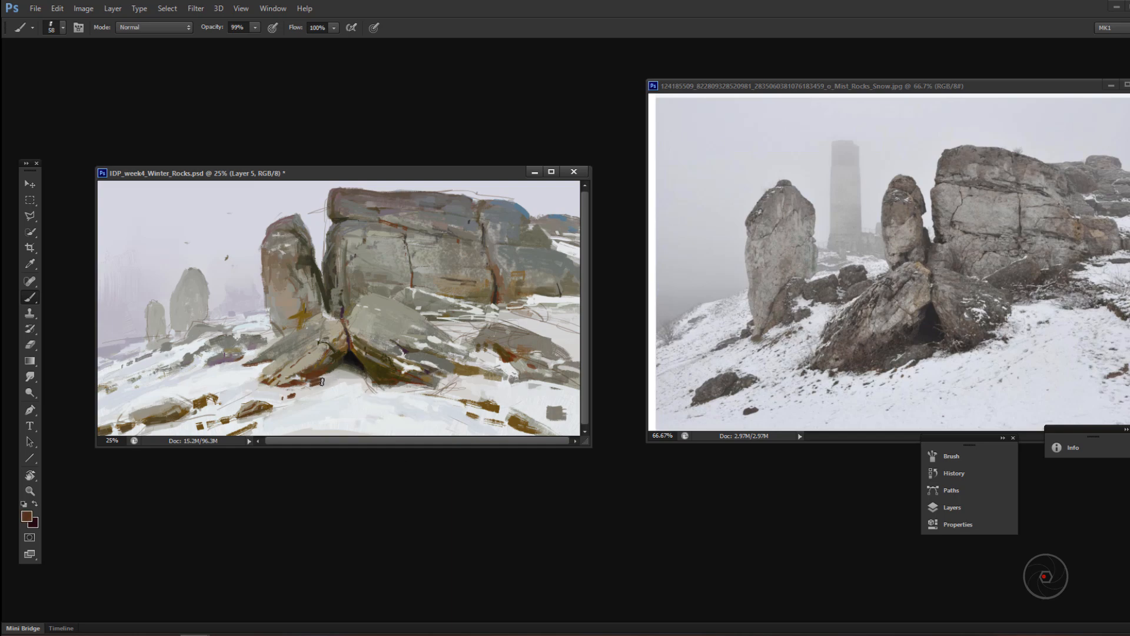
Step: Set dark foreground and background colours and sample deep brown tones from the shadowed side of the right leaning rock
left_click(34, 523)
left_click(553, 418)
left_click(353, 361)
key("Return")
key("x")
left_click(27, 517)
left_click(937, 557)
left_click(954, 580)
key("Return")
key("b")
left_click(380, 365, "alt")
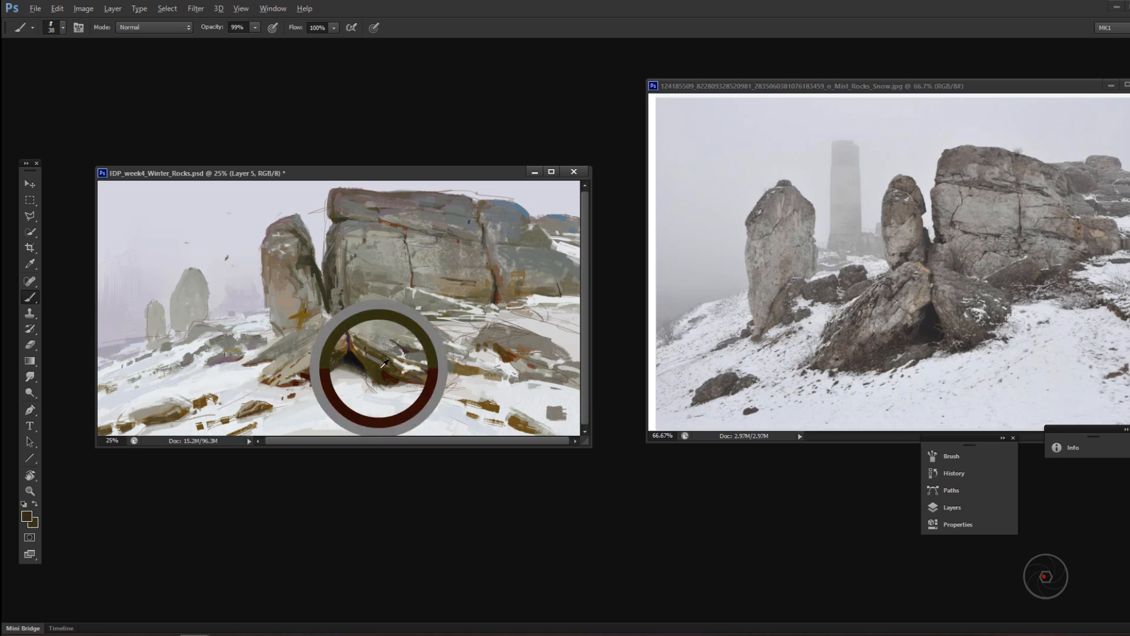
Step: Adjust the brush size and opacity and paint dark brown marks along the base of the right leaning rock
key("5")
key("5")
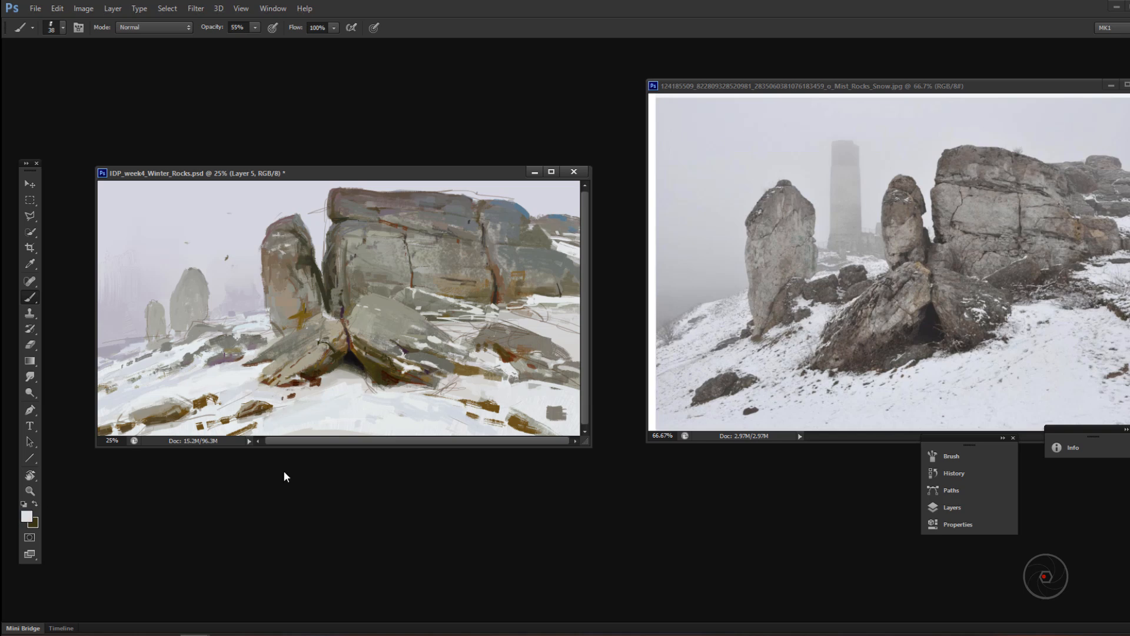
right_click(411, 349)
right_click(403, 349)
key("Return")
key("9")
key("9")
right_click(378, 381)
key("Return")
left_click(391, 396, "alt")
Step: Sample a dark tone by the opening under the leaning rocks and paint the shadow along the left rock's base
key("4")
key("r")
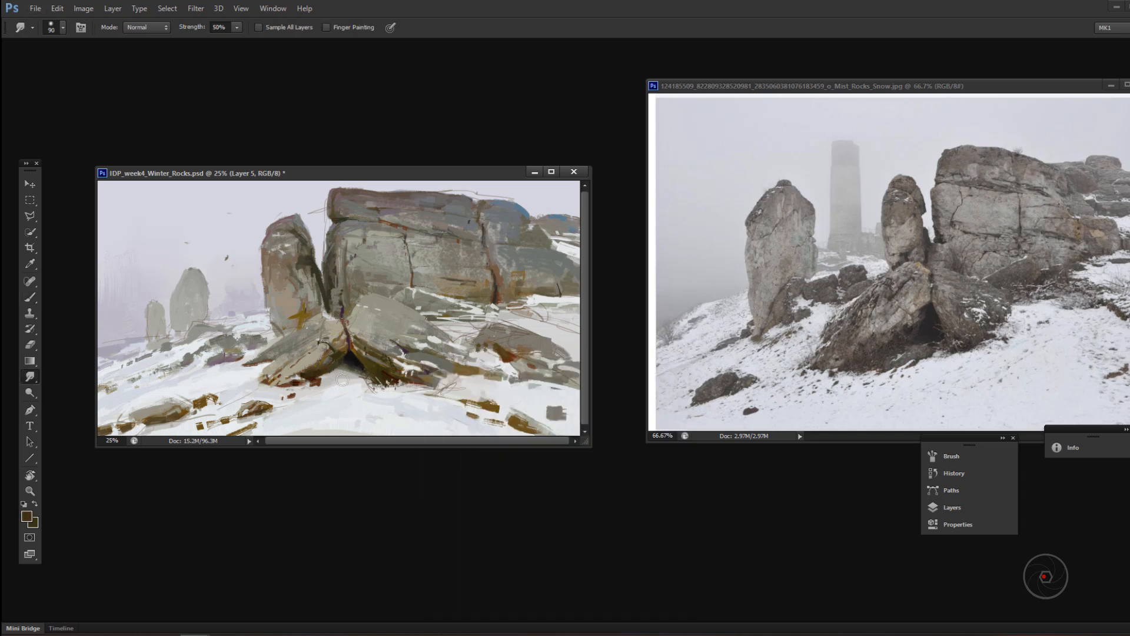
key("b")
left_click(341, 365, "alt")
key("8")
key("8")
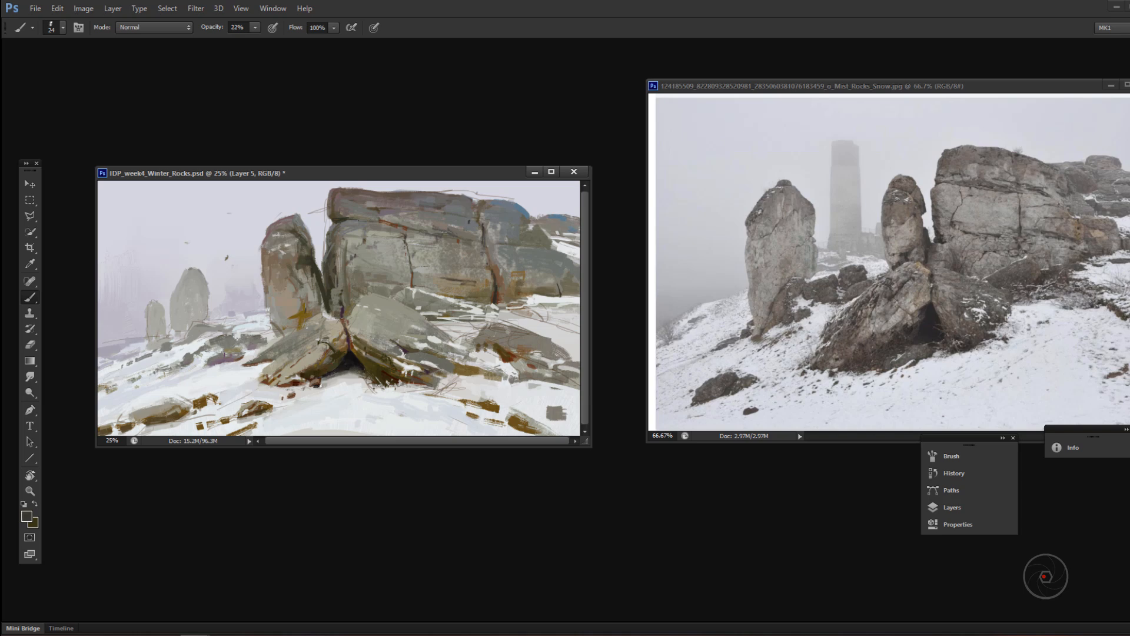
left_click(330, 387, "alt")
Step: Set the brush to 99% opacity, resize it and refine the left leaning rock and standing rock with sampled tones
key("9")
key("9")
left_click(492, 388, "alt")
left_click(309, 351, "alt")
left_click(288, 360, "alt")
right_click(315, 329)
right_click(310, 307)
mouse_move(354, 338)
left_mouse_down()
mouse_move(413, 338)
mouse_move(382, 354)
left_mouse_up()
right_click(331, 324)
left_click(278, 301, "alt")
left_click(283, 300, "alt")
Step: Pick a dark tone, resize the brush and rework the lower cliff around the right-hand vertical crack
left_click(352, 244, "alt")
left_click(504, 275, "alt")
right_click(465, 262)
left_click(500, 296)
left_click(27, 517)
left_click(876, 558)
left_click(1082, 424)
right_click(503, 238)
right_click(491, 269)
left_click(515, 303)
Step: Pick a muted grey-blue, set the brush opacity to 44% and tint the cliff's top ledge
left_click(27, 516)
left_click(959, 500)
left_click(830, 542)
left_click(1055, 428)
key("4")
key("4")
left_click(400, 198, "alt")
right_click(444, 210)
Step: Resize the brush and paint sampled grey tones over the cliff's upper right block
left_click(477, 243)
left_click_drag(489, 205, 514, 212)
right_click(513, 217)
left_click(560, 251)
left_click(470, 271, "alt")
right_click(522, 231)
left_click(555, 250)
left_click(489, 228, "alt")
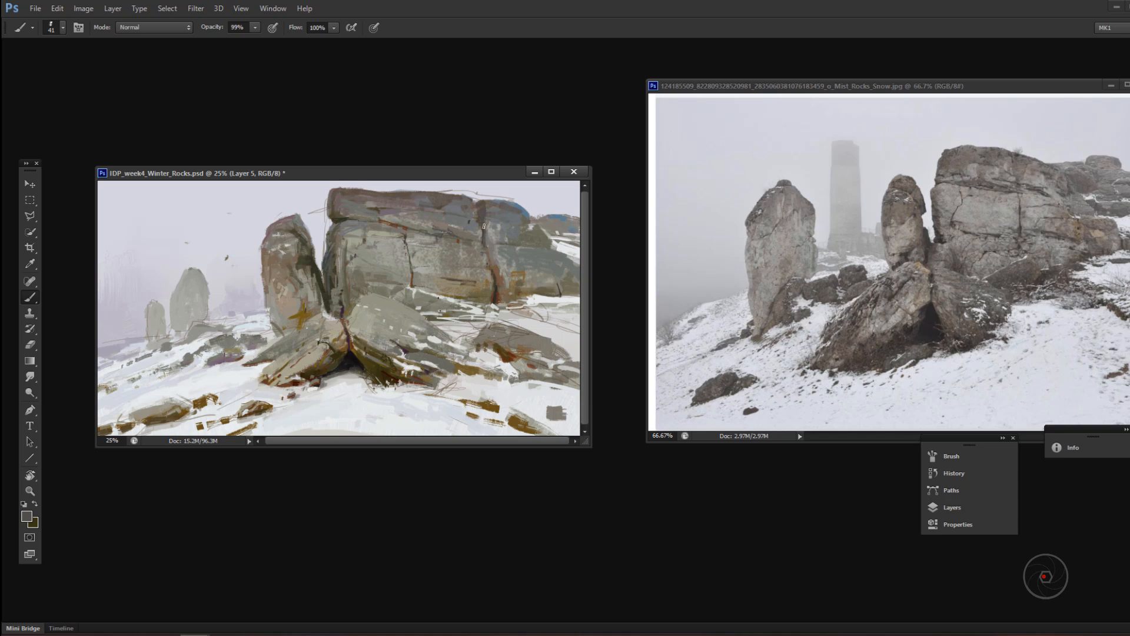
Step: Choose new foreground and background colours and paint light blue over the distant ridge right of the cliff at 88% opacity
left_click(554, 225, "alt")
left_click(35, 524)
left_click(889, 559)
left_click(1081, 425)
key("x")
left_click(28, 516)
left_click(811, 518)
left_click(1082, 425)
left_click(558, 236, "alt")
key("8")
key("8")
mouse_move(541, 223)
left_mouse_down()
mouse_move(562, 234)
mouse_move(579, 216)
left_mouse_up()
left_click(552, 218, "alt")
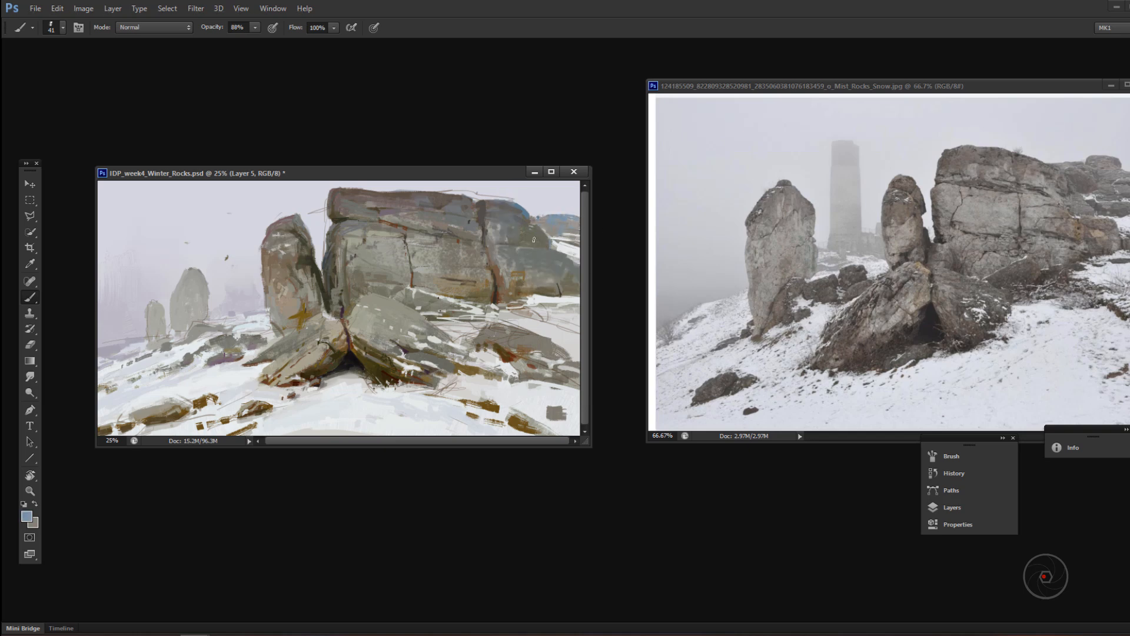
Step: Pick a muted green for the cliff's lower right face and sample a dark tone from the vertical crack
left_click(28, 517)
left_click(962, 531)
left_click_drag(840, 527, 841, 515)
left_click(493, 293, "alt")
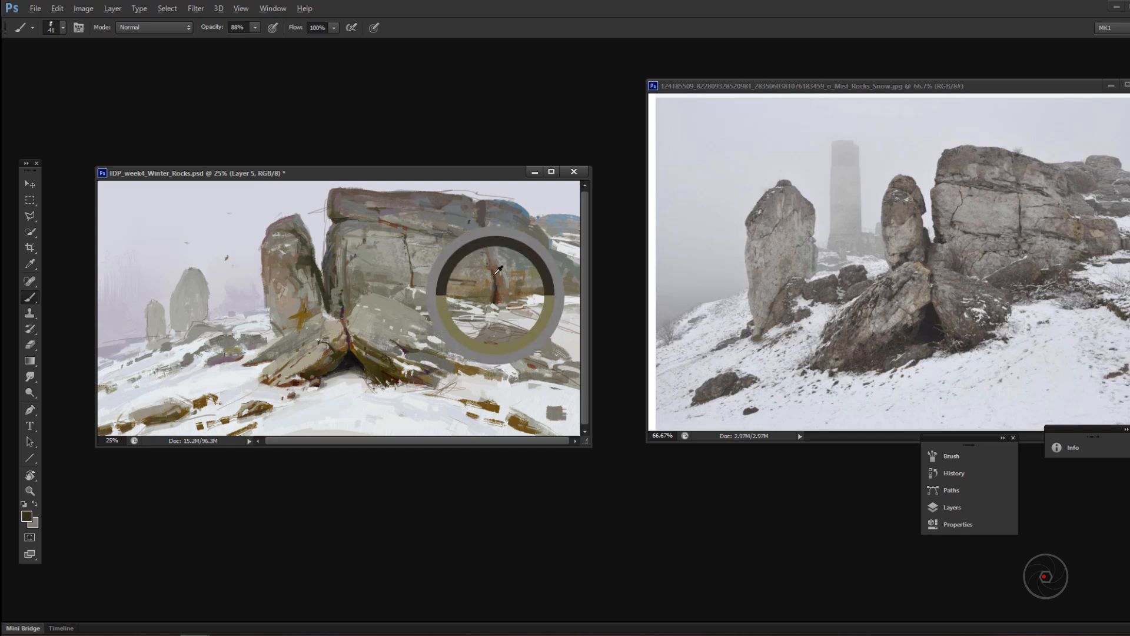
Step: Resize the brush and refine the cliff's cracks and left edge with sampled rusty and dark brown tones
left_click(411, 276, "alt")
right_click(417, 273)
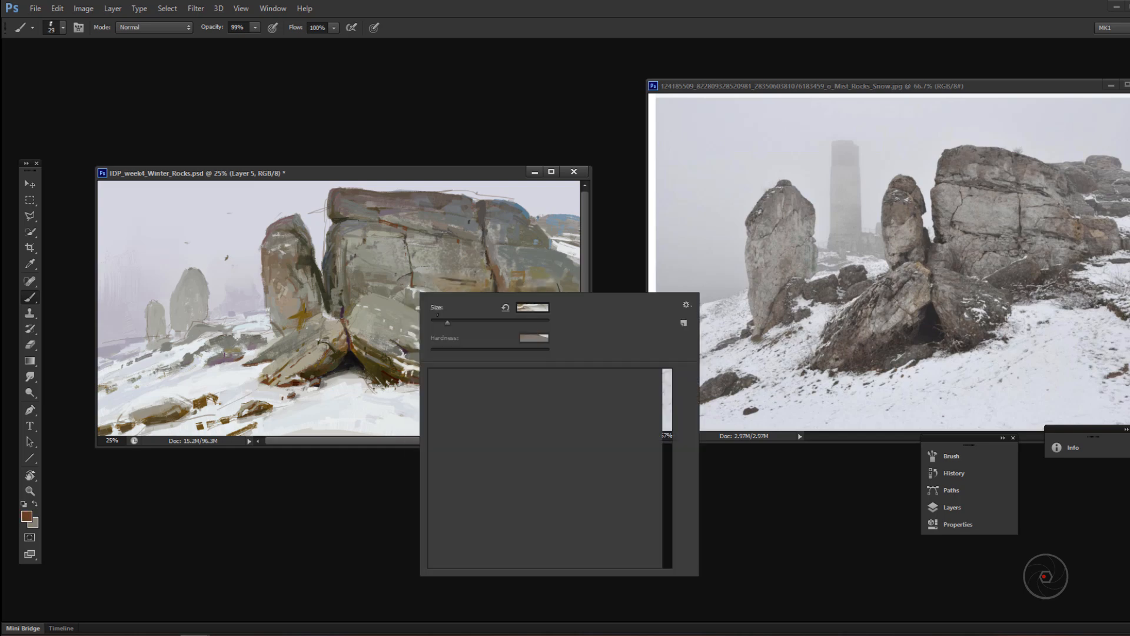
left_click_drag(404, 276, 397, 283)
left_click(530, 307, "ctrl")
left_click_drag(479, 301, 497, 319)
key("ctrl+z")
left_click(411, 341, "alt")
left_click_drag(423, 339, 426, 348)
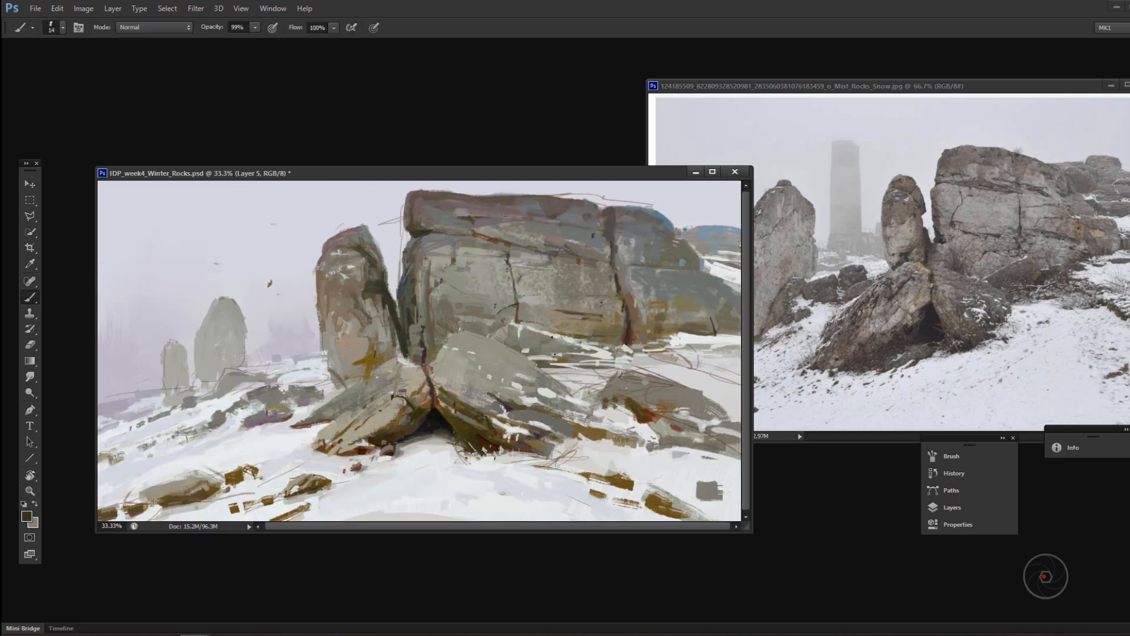
left_click_drag(430, 305, 433, 234)
Step: Enlarge the brush and paint sampled tones over the middle of the standing rock at 66% opacity
right_click(628, 306)
left_click_drag(640, 326, 648, 326)
left_click(345, 310, "alt")
left_click_drag(345, 309, 337, 318)
left_click(452, 311, "alt")
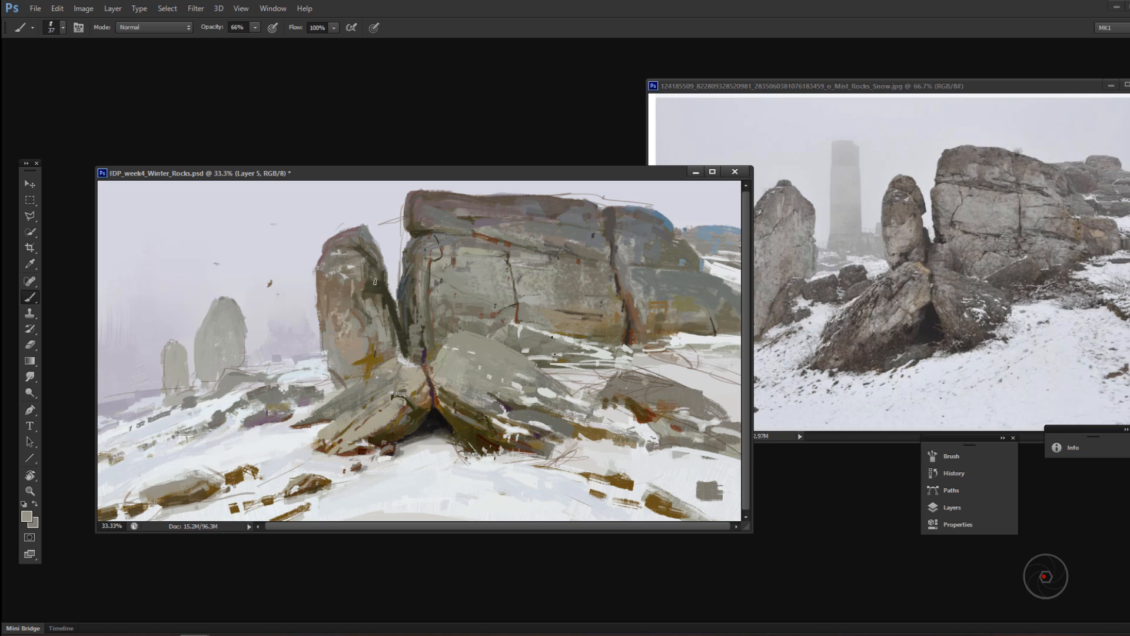
left_click(349, 296, "alt")
Step: Paint sampled grey tones across the left and middle of the cliff face, adjusting the brush size
mouse_move(434, 246)
left_mouse_down()
mouse_move(420, 266)
mouse_move(435, 247)
left_mouse_up()
left_click_drag(553, 309, 429, 297)
left_click(597, 317, "alt")
right_click(468, 288)
left_click(430, 278, "alt")
Step: Resize the brush and paint sampled tones around the standing rock's base and the top of the leaning rocks
right_click(436, 321)
left_click(357, 336)
left_click_drag(455, 354, 427, 355)
left_click(346, 375, "alt")
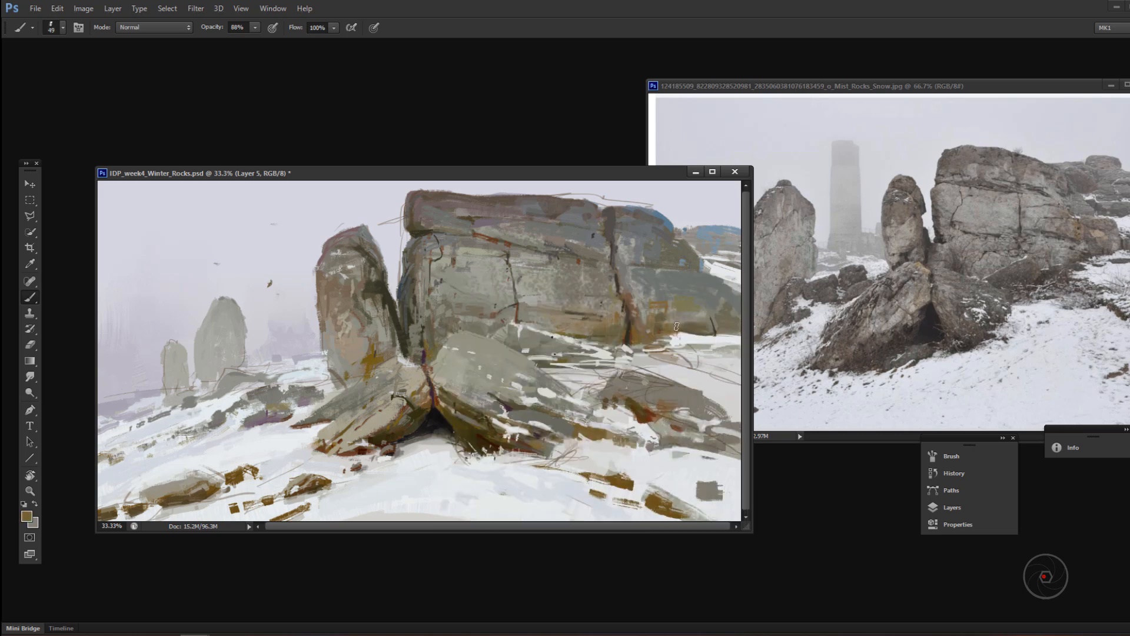
Step: Paint sampled tones along the edges of the leaning rocks and the flat rock in the right midground
left_click_drag(625, 397, 635, 413)
left_click_drag(462, 432, 484, 449)
left_click_drag(398, 437, 413, 432)
left_click(528, 420, "alt")
Step: Glaze sampled dark grey tones over the cliff's lower right end, adjusting the opacity to 33% and 66%
key("3")
key("3")
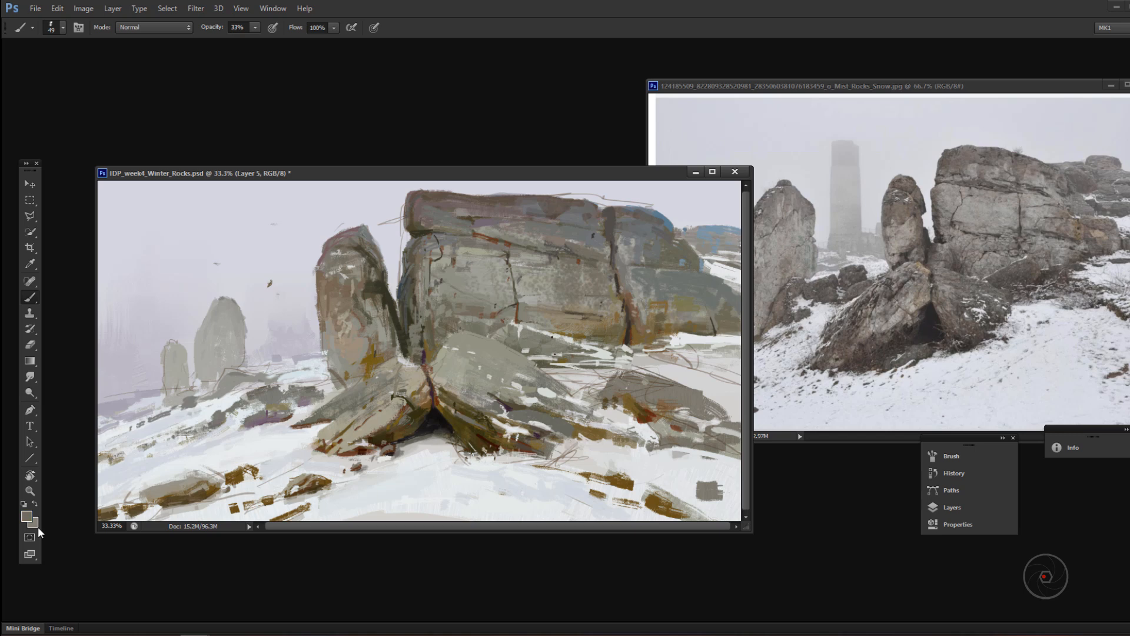
key("6")
key("6")
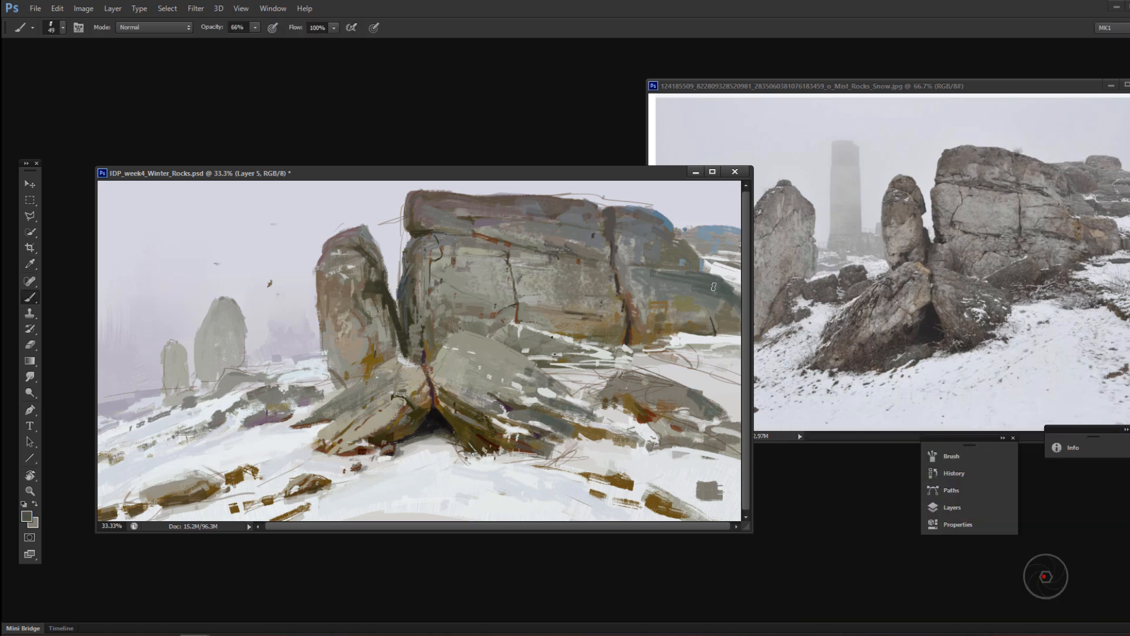
left_click(701, 291, "alt")
mouse_move(711, 286)
left_mouse_down()
mouse_move(682, 288)
mouse_move(734, 307)
mouse_move(677, 273)
mouse_move(682, 297)
mouse_move(713, 323)
left_mouse_up()
left_click(690, 297, "alt")
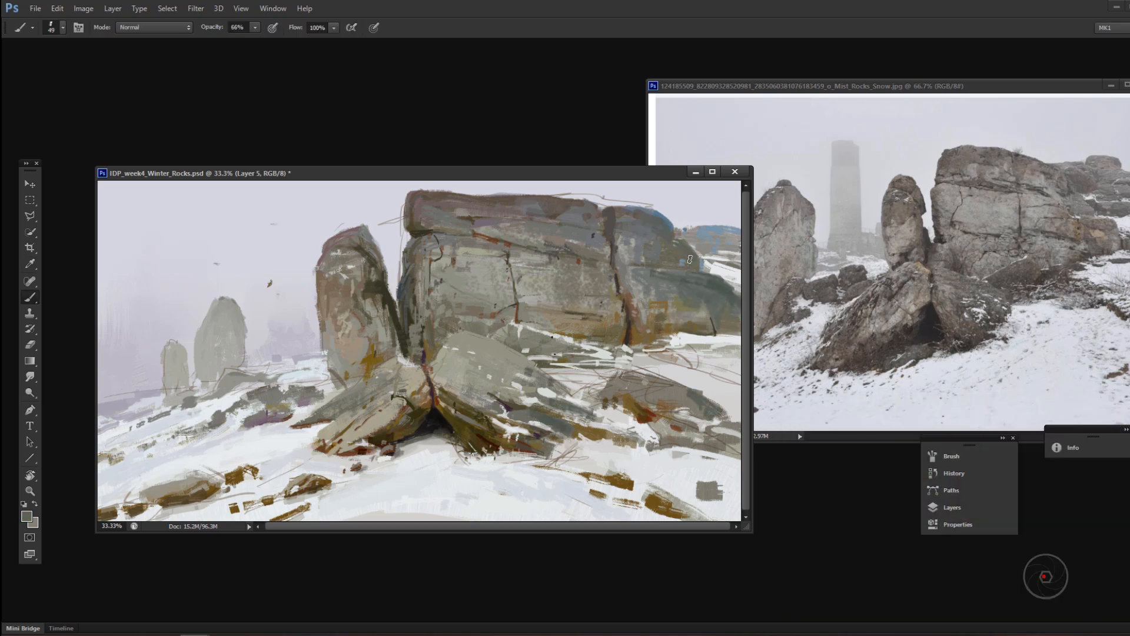
left_click(434, 225, "alt")
Step: Pick new rock and snow tones and paint them behind the leaning rocks and over the flat rock in the right midground
left_click(559, 350, "alt")
mouse_move(569, 348)
left_mouse_down()
mouse_move(514, 337)
mouse_move(577, 351)
left_mouse_up()
key("n")
left_click(535, 343)
key("Return")
left_click(551, 348, "alt")
key("n")
left_click(961, 580)
key("Return")
left_click_drag(652, 347, 688, 349)
key("n")
key("Return")
mouse_move(632, 393)
left_mouse_down()
mouse_move(607, 395)
mouse_move(688, 403)
mouse_move(619, 393)
left_mouse_up()
Step: Shape the small dark rock behind the leaning rocks with sampled tones and choose another brush preset
left_click(564, 342, "alt")
left_click(545, 347, "alt")
left_click_drag(525, 335, 534, 349)
left_click_drag(525, 337, 581, 358)
left_click(592, 349, "alt")
left_click(540, 345, "alt")
left_click_drag(538, 337, 556, 350)
right_click(556, 351)
double_click(641, 471)
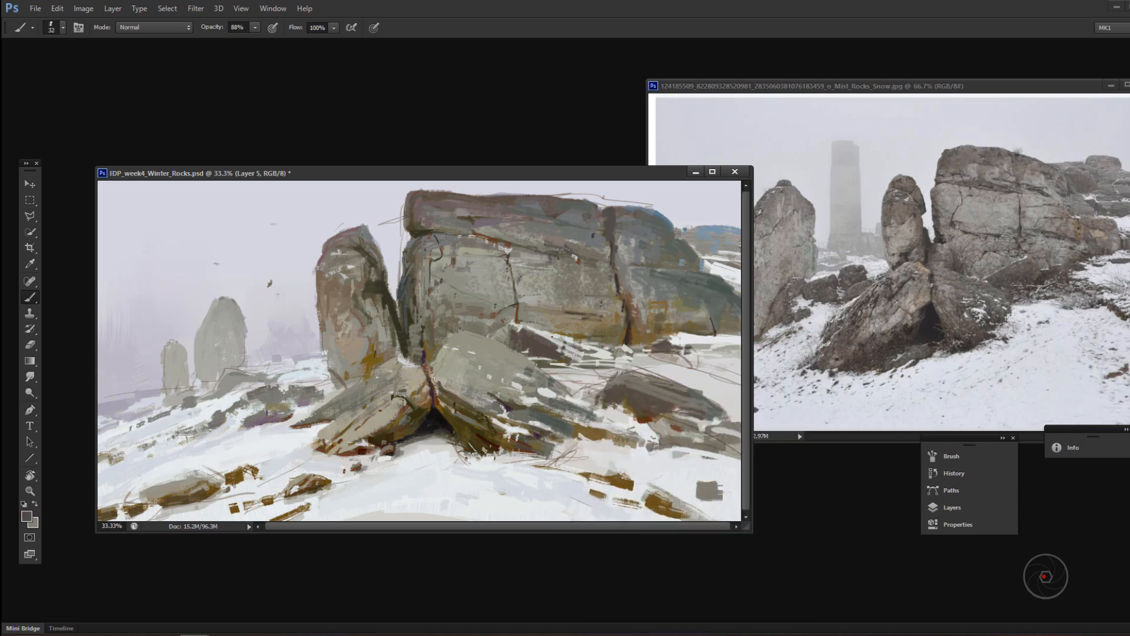
Step: Add reddish-brown accents to the flat rock in the right midground and lower the brush opacity to 55%
left_click(439, 371, "alt")
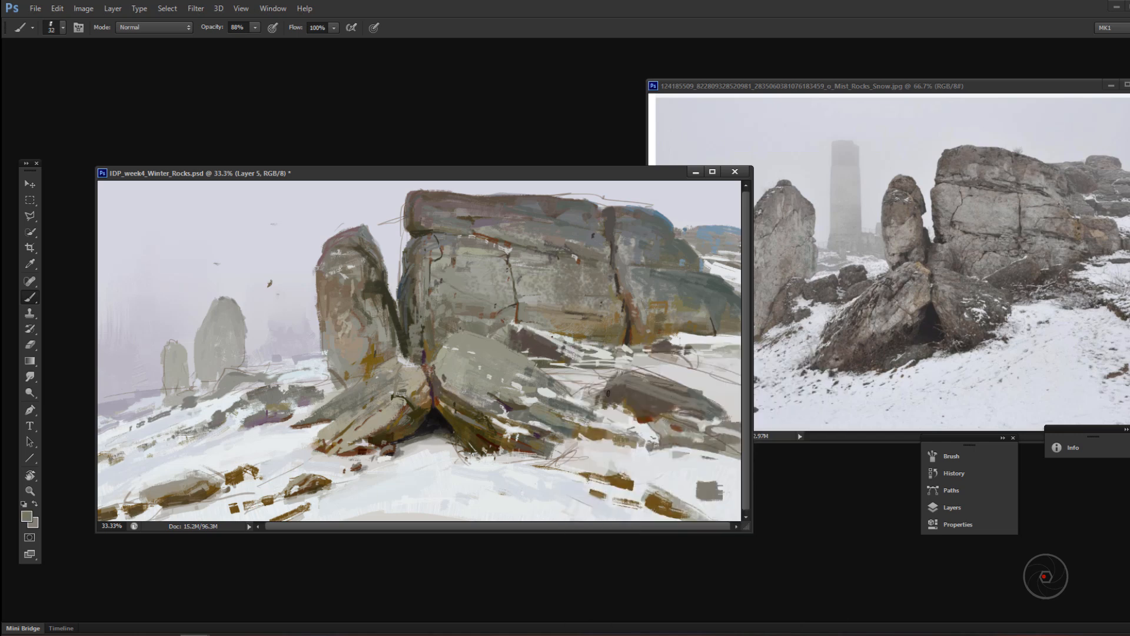
left_click_drag(647, 407, 658, 399)
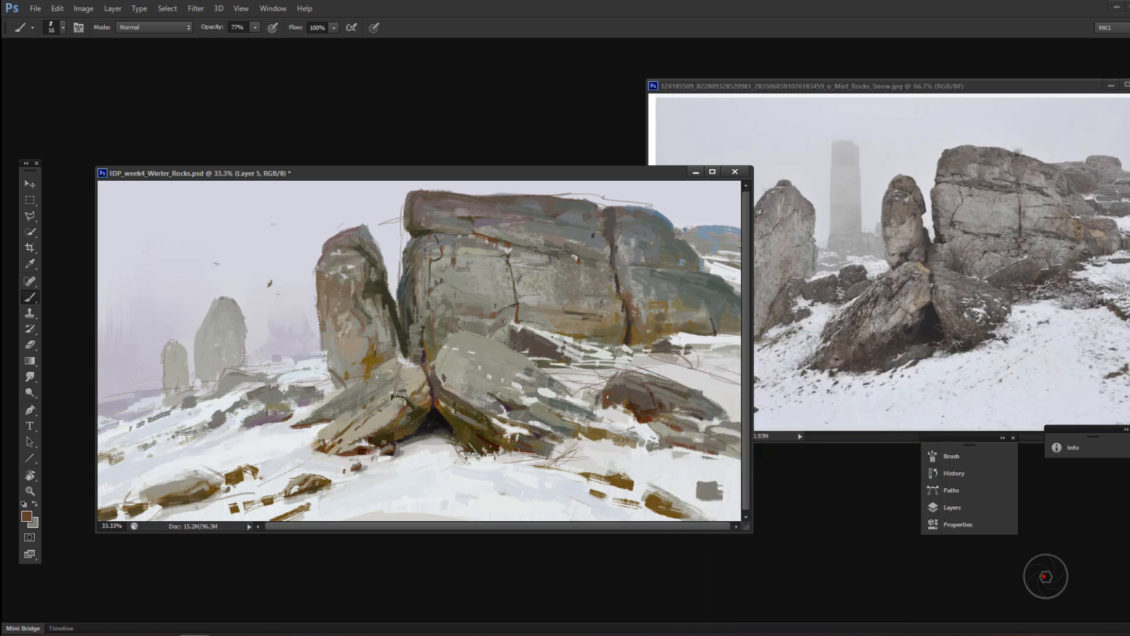
left_click(629, 330, "alt")
key("5")
key("5")
Step: Paint snow strokes below the cliff's right base and touch up the small dark rock behind the leaning rocks
left_click(695, 342, "alt")
right_click(702, 346)
left_click_drag(690, 343, 665, 354)
mouse_move(709, 354)
left_mouse_down()
mouse_move(632, 350)
mouse_move(654, 364)
left_mouse_up()
left_click(521, 338, "alt")
left_click(547, 346, "alt")
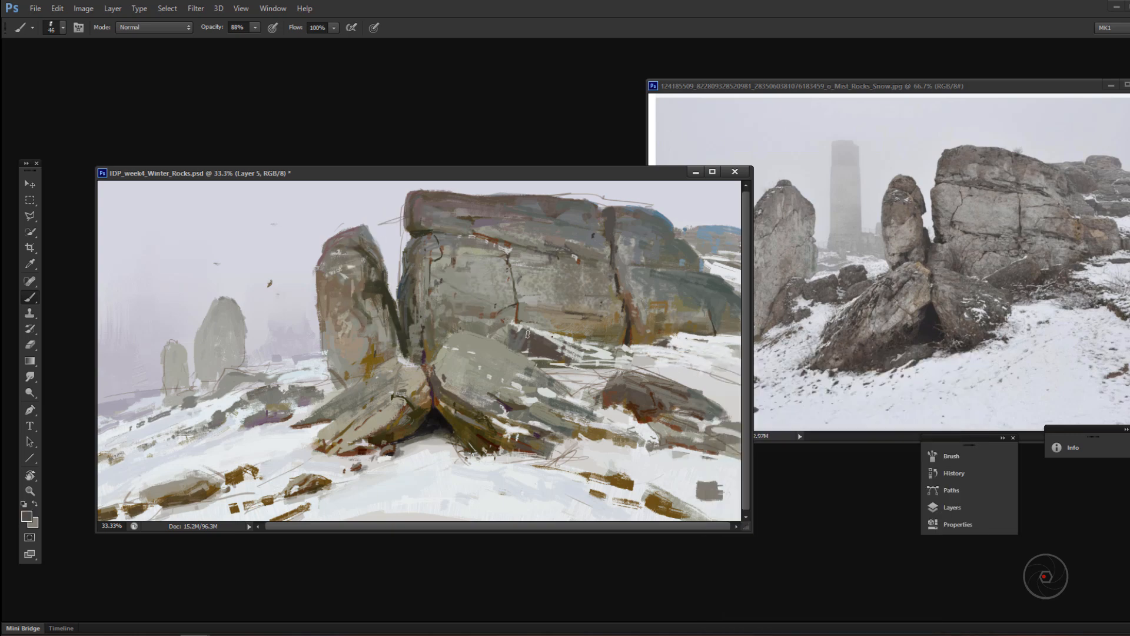
left_click(537, 336, "alt")
right_click(539, 338)
Step: Enlarge the brush and paint sampled grey tones over the left leaning rock at 33% opacity
left_click(516, 349, "alt")
right_click(516, 350)
left_click(558, 386)
left_click_drag(393, 408, 381, 422)
left_click_drag(382, 421, 358, 432)
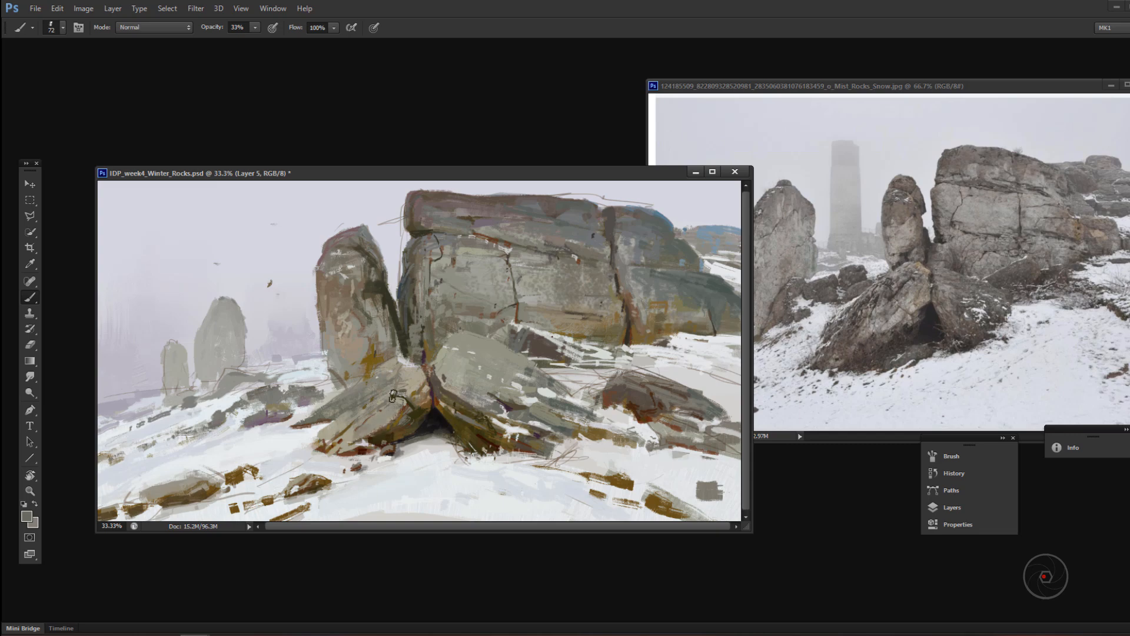
left_click_drag(416, 375, 409, 387)
Step: Check the painting's zoom, save the document and reposition its window beside the reference photo
key("z")
left_click(503, 374, "alt")
left_click_drag(591, 443, 699, 541)
left_click_drag(483, 173, 544, 167)
key("F2")
key("ctrl+z")
key("ctrl+s")
left_click(573, 329)
left_click_drag(722, 165, 750, 165)
Step: Pick and sample pale tones and repaint the snow and small rocks below the distant stones at 88% opacity
key("b")
left_click(349, 378, "alt")
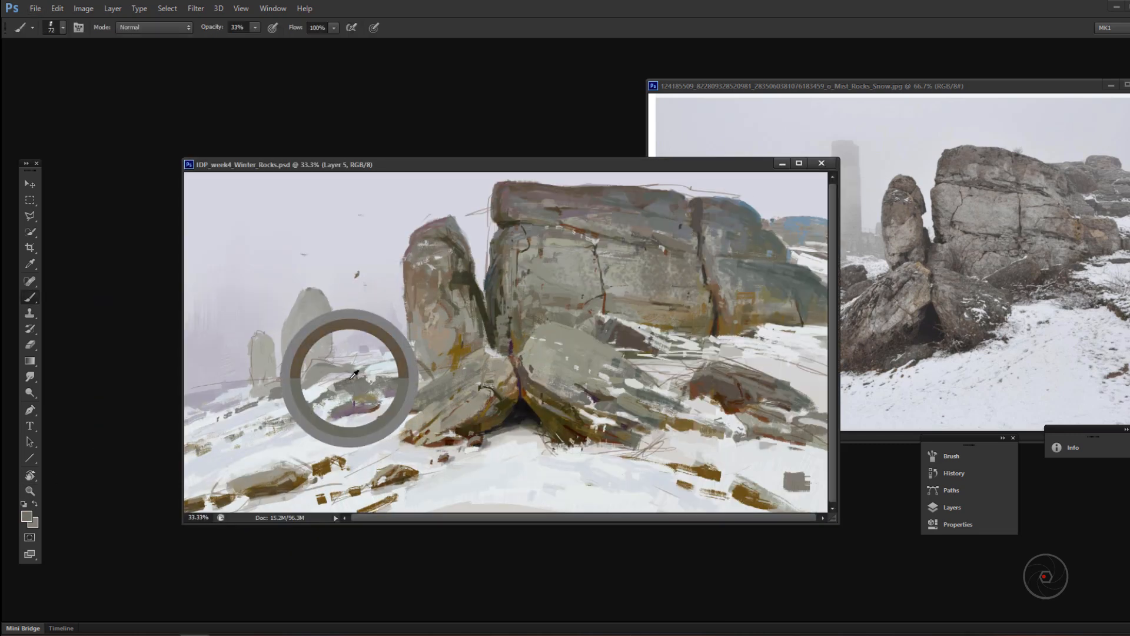
left_click(27, 516)
left_click(328, 362)
left_click(342, 386)
key("Return")
key("8")
key("8")
mouse_move(320, 369)
left_mouse_down()
mouse_move(343, 366)
mouse_move(310, 376)
mouse_move(355, 368)
left_mouse_up()
left_click(361, 390, "alt")
left_click(360, 354, "alt")
mouse_move(348, 355)
left_mouse_down()
mouse_move(373, 355)
mouse_move(329, 355)
mouse_move(328, 325)
left_mouse_up()
left_click(329, 354, "alt")
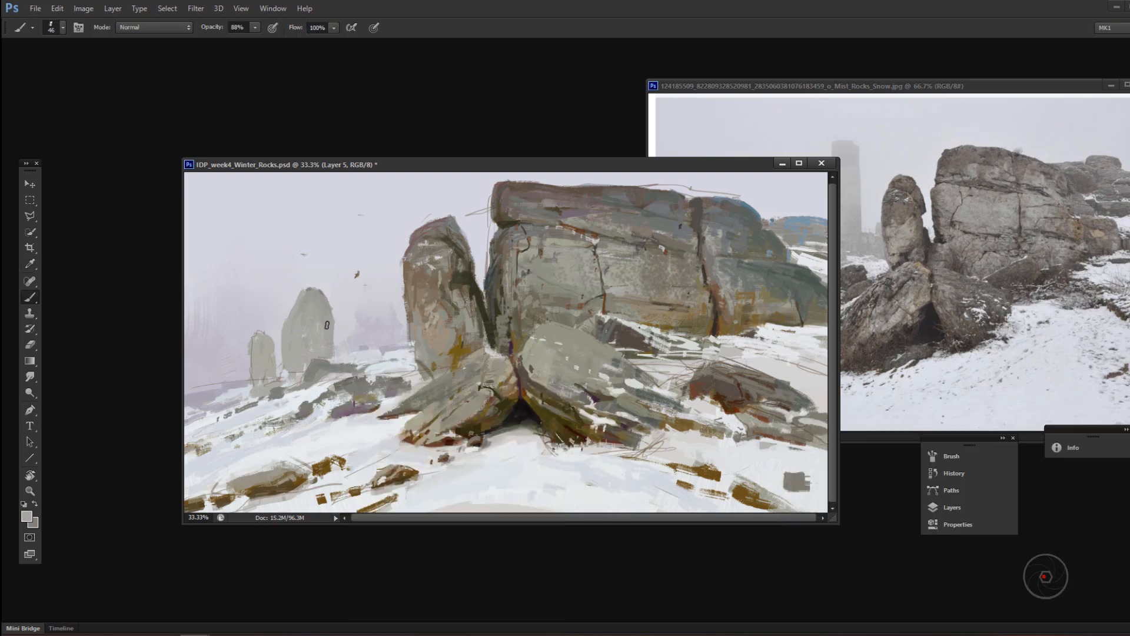
Step: Resize the brush and refine the top and left side of the standing rock with sampled tones
left_click(424, 301, "alt")
right_click(418, 268)
mouse_move(414, 265)
left_mouse_down()
mouse_move(416, 284)
mouse_move(423, 260)
left_mouse_up()
left_click(421, 274, "alt")
left_click_drag(420, 264, 413, 285)
left_click(435, 257, "alt")
right_click(425, 275)
left_click(443, 306)
Step: Refine the long horizontal crack beneath the cliff's top slab with sampled light and dark tones
left_click(513, 224, "alt")
left_click_drag(522, 212, 662, 238)
left_click(579, 235, "alt")
left_click(586, 226, "alt")
left_click(601, 218, "alt")
left_click_drag(588, 217, 616, 224)
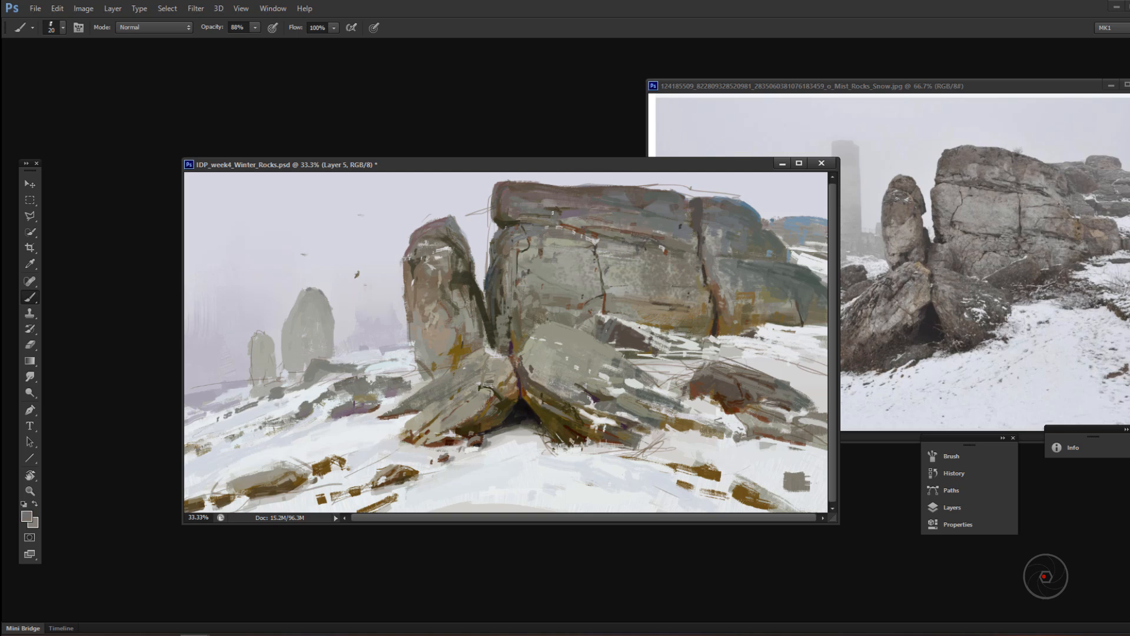
left_click(496, 283, "alt")
Step: Resize the brush and paint sampled tones around the small dark rock and snow at the cliff's base
left_click(574, 352, "alt")
right_click(659, 350)
left_click_drag(683, 379, 689, 379)
left_click(618, 345, "alt")
mouse_move(617, 346)
left_mouse_down()
mouse_move(623, 327)
mouse_move(637, 327)
mouse_move(637, 343)
left_mouse_up()
left_click(636, 294, "alt")
left_click(629, 333, "alt")
Step: Extend the flat rock in the right midground and shape the small foreground rock below it at 88% opacity
mouse_move(707, 378)
left_mouse_down()
mouse_move(725, 399)
mouse_move(783, 424)
left_mouse_up()
left_click_drag(781, 437, 817, 448)
mouse_move(787, 488)
left_mouse_down()
mouse_move(809, 491)
mouse_move(785, 495)
mouse_move(804, 500)
left_mouse_up()
left_click(730, 445, "alt")
key("8")
key("8")
left_click(778, 489, "alt")
left_click_drag(810, 476, 795, 469)
Step: Pick the light warm grey #b6b4a6 and resize the brush to 24 px for the rock details
left_click(558, 386, "alt")
left_click(27, 517)
left_click(807, 475)
left_click(1082, 424)
right_click(660, 342)
left_click_drag(689, 370, 685, 371)
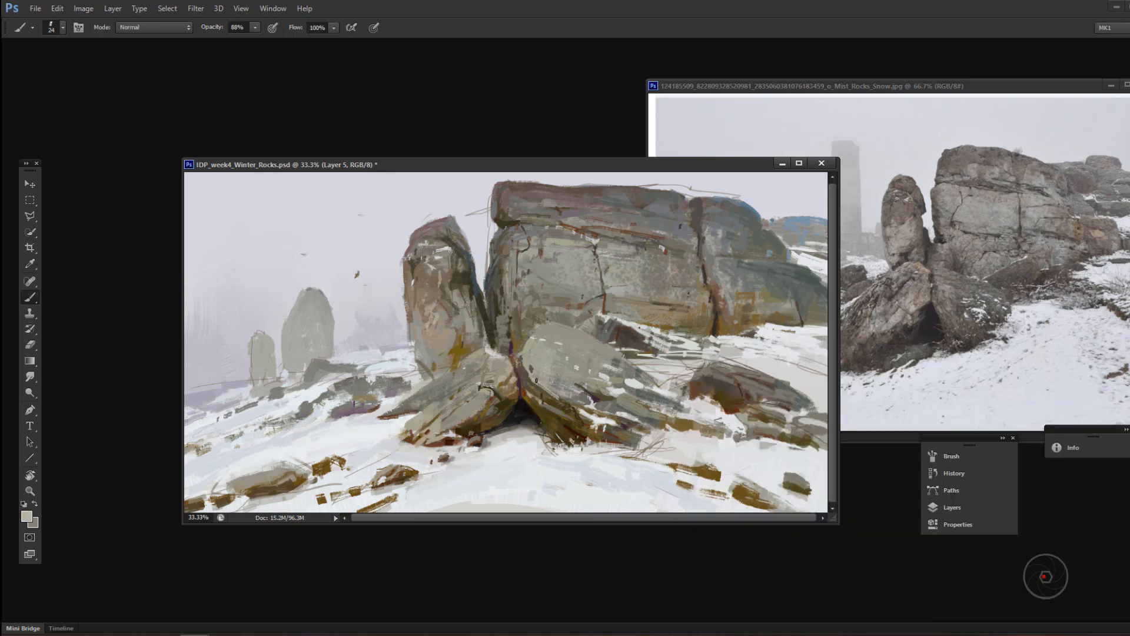
Step: Resize the brush, pick a darker ochre brown and set the brush opacity to 33%
right_click(537, 381)
left_click_drag(560, 378, 556, 378)
left_click(27, 516)
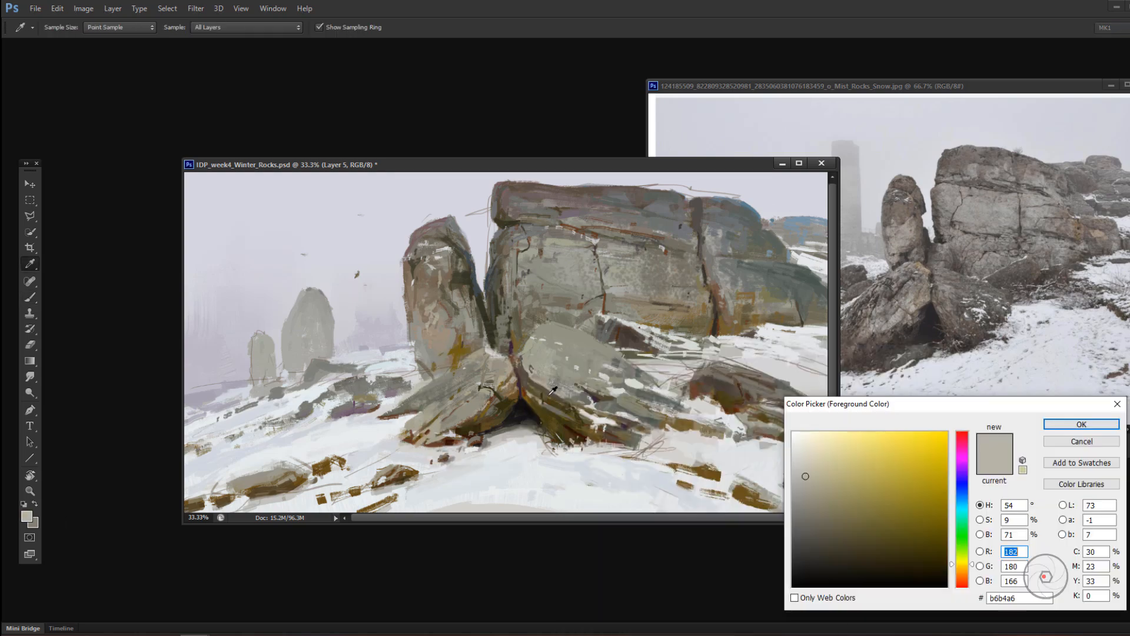
left_click(962, 566)
left_click(885, 507)
left_click(1082, 424)
key("3")
key("3")
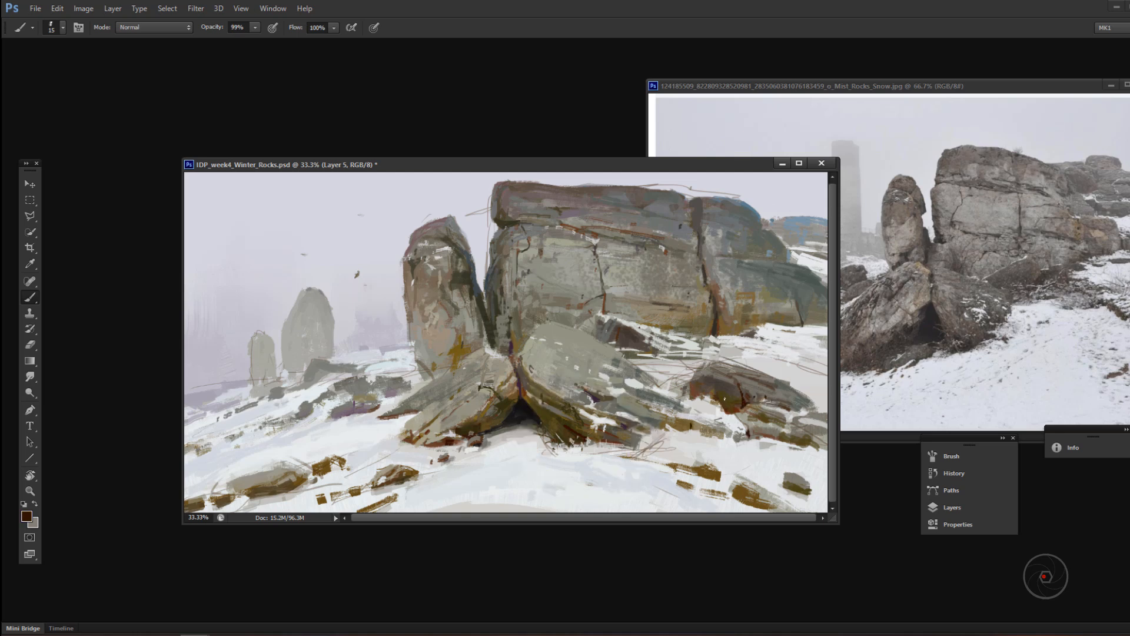
Step: Paint dark cracks and edge accents on the flat rock in the right midground at 99% opacity
key("9")
key("9")
left_click(635, 383, "alt")
mouse_move(654, 400)
left_mouse_down()
mouse_move(678, 415)
mouse_move(664, 400)
left_mouse_up()
left_click(649, 402, "alt")
left_click(637, 384, "alt")
left_click(664, 400, "alt")
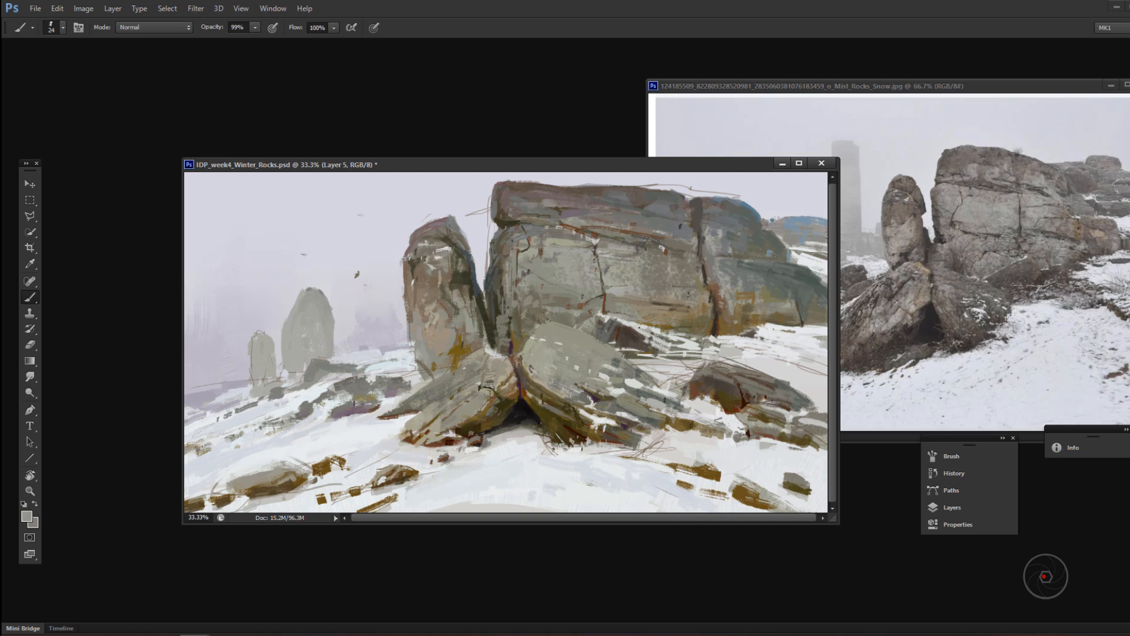
left_click(717, 376, "alt")
Step: Pick a pale snow tone and paint the snow slope behind the right midground rock with a 40 px brush at 33% opacity
left_click(740, 356, "alt")
mouse_move(720, 358)
left_mouse_down()
mouse_move(761, 369)
mouse_move(747, 365)
left_mouse_up()
left_click_drag(699, 354, 648, 366)
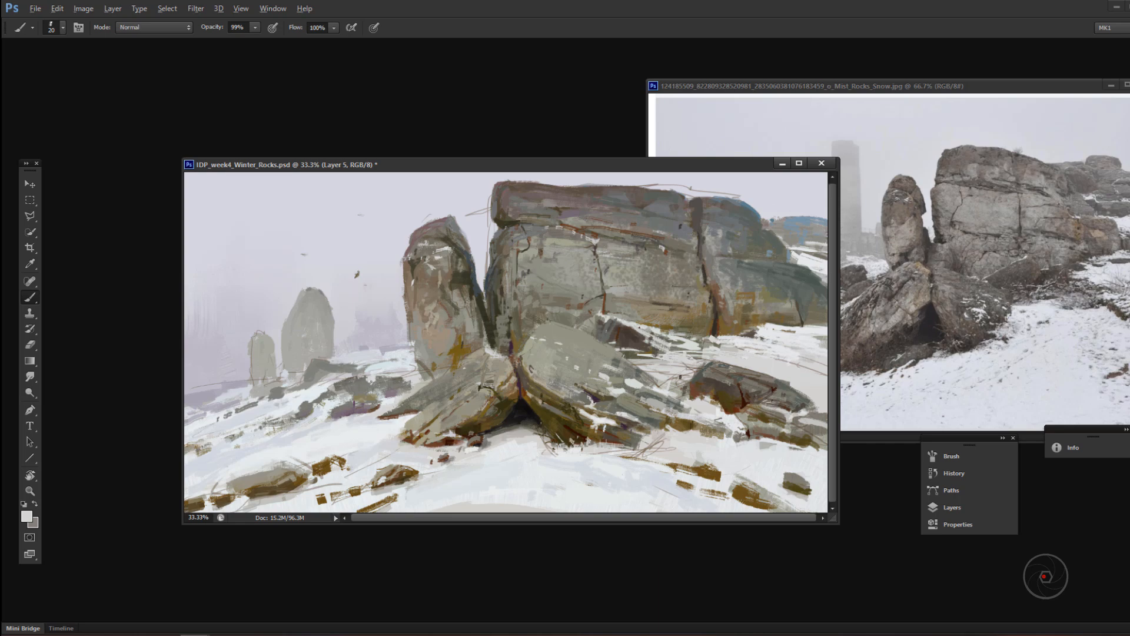
key("n")
left_click(800, 466)
left_click(1080, 423)
key("]")
key("]")
key("3")
key("3")
left_click_drag(743, 354, 826, 385)
left_click(798, 378, "alt")
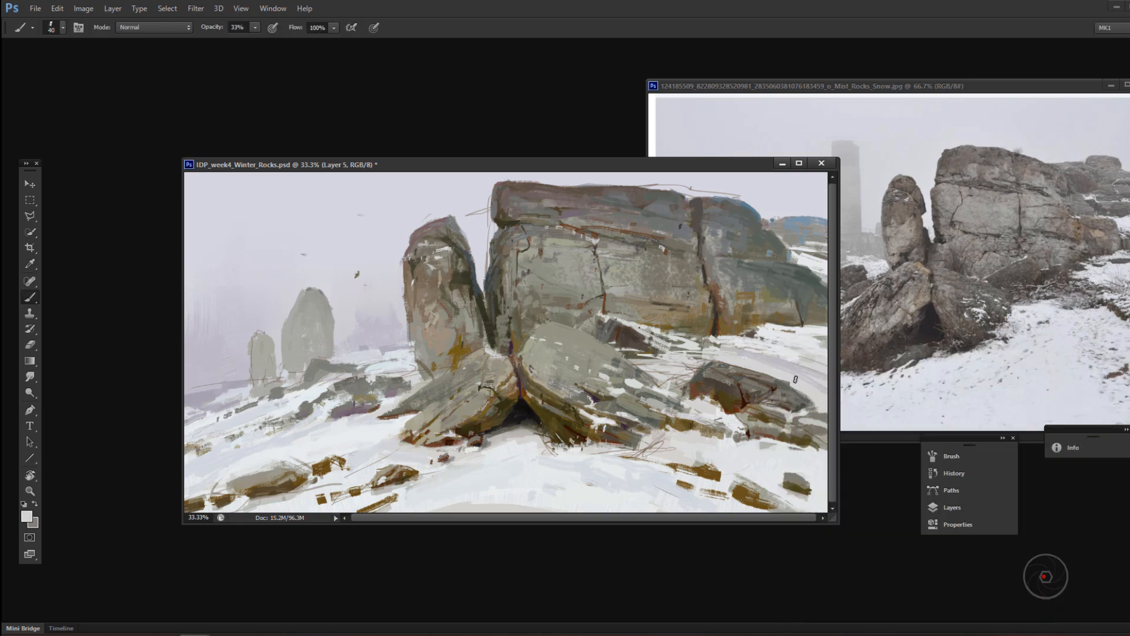
Step: Paint broader snow strokes on the slope below the cliff with the 176 px textured brush at 88% opacity
key("8")
key("8")
right_click(792, 339)
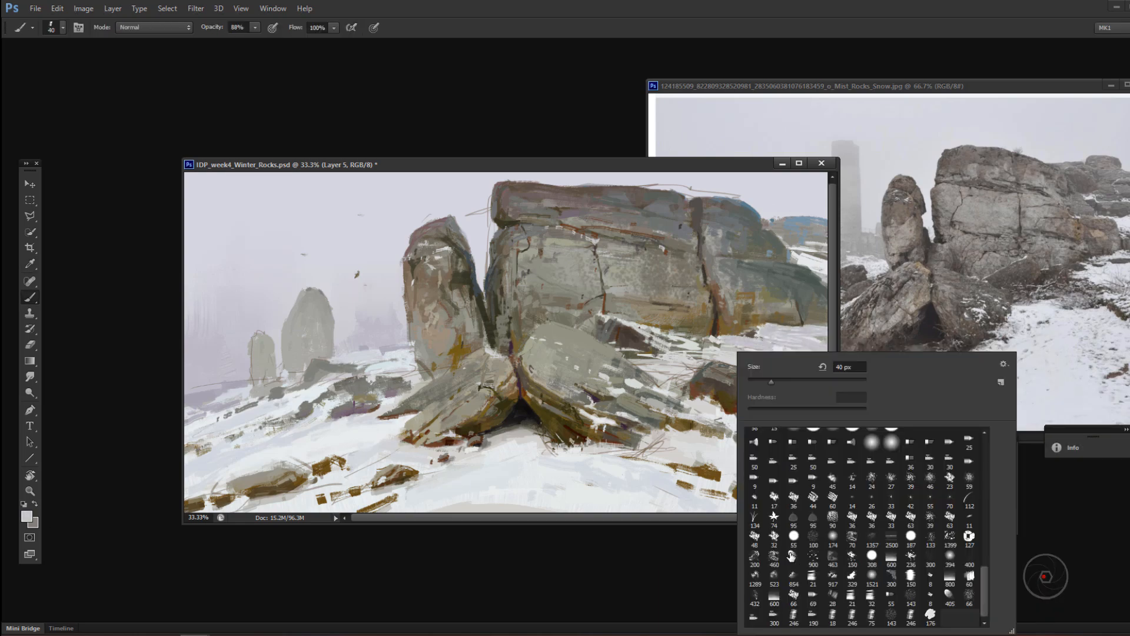
double_click(930, 614)
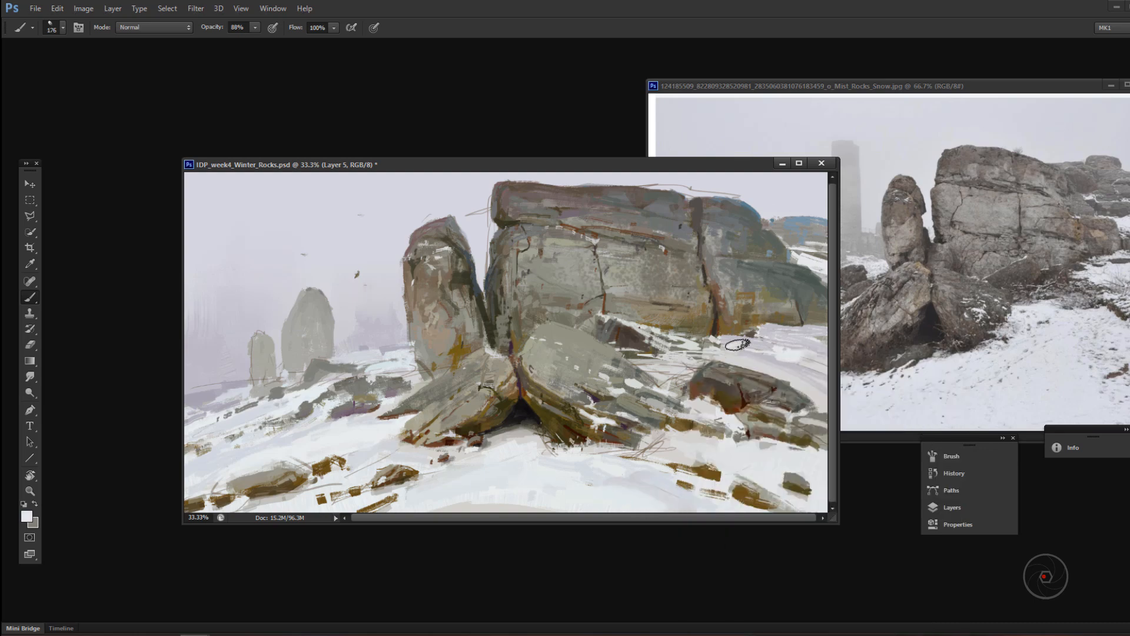
left_click_drag(737, 344, 765, 344)
left_click_drag(779, 369, 823, 373)
Step: Pick a light grey stone tone and dab it onto the big cliff's left front face with a 28 px brush at 88% opacity
right_click(584, 291)
double_click(718, 501)
left_click(522, 264, "alt")
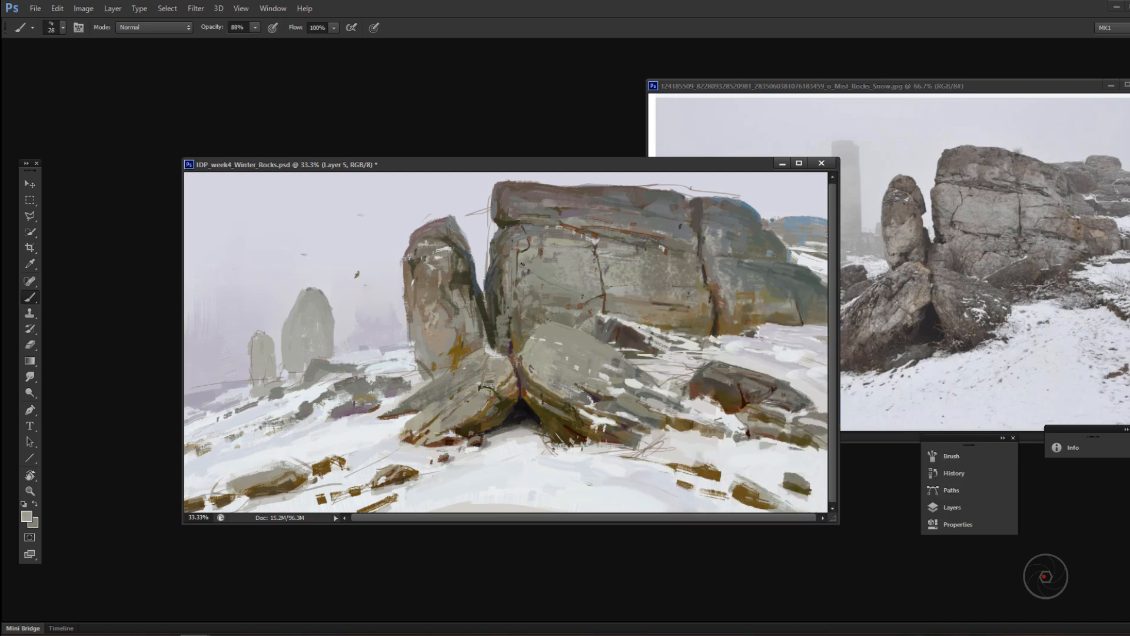
left_click_drag(521, 252, 521, 274)
key("ctrl+z")
left_click(530, 241, "alt")
Step: Switch brush presets and paint short strokes along the ledge at the cliff's upper left corner
right_click(530, 238)
double_click(663, 449)
left_click(516, 224, "alt")
right_click(534, 219)
double_click(667, 428)
left_click_drag(521, 222, 538, 224)
left_click(535, 241, "alt")
mouse_move(524, 230)
left_mouse_down()
mouse_move(557, 229)
mouse_move(523, 229)
mouse_move(549, 218)
left_mouse_up()
Step: Soften the stray dark marks in the misty sky beside the leaning rock with a pale tone, using the 236 px textured brush at 44% opacity
right_click(541, 198)
right_click(534, 236)
double_click(714, 532)
right_click(366, 265)
double_click(566, 566)
left_click_drag(365, 307, 365, 235)
key("ctrl+z")
left_click(370, 189, "alt")
left_click(358, 277, "alt")
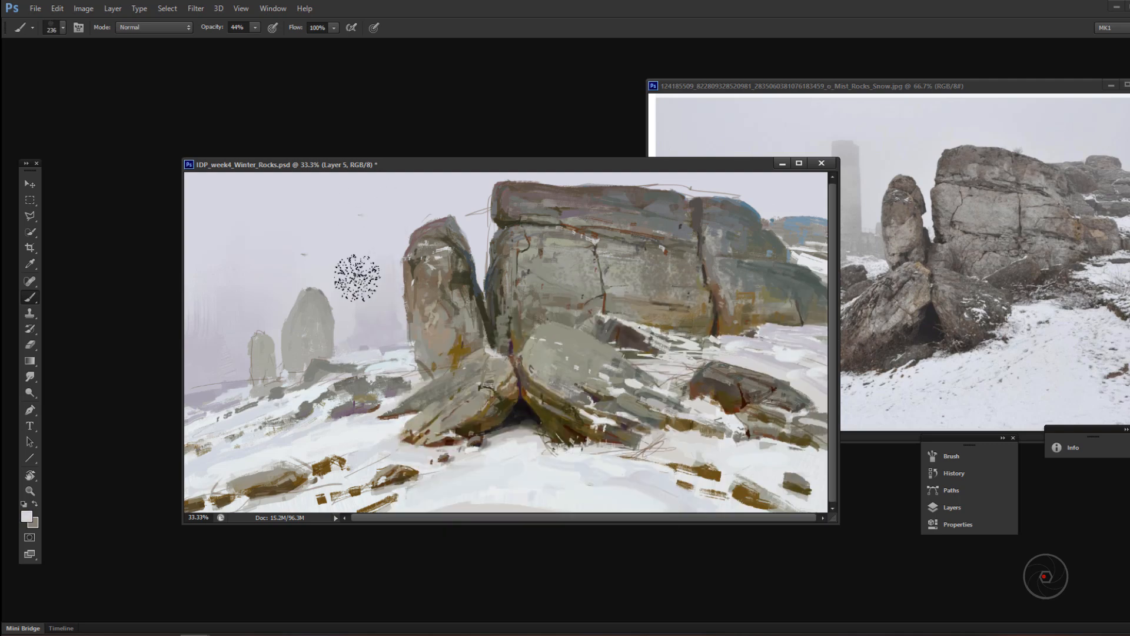
Step: Try a pale stroke along the upright rock's right edge with the 75 px brush at 44% opacity and undo it
right_click(461, 261)
double_click(621, 562)
left_click_drag(468, 238, 469, 256)
key("ctrl+alt+z")
key("ctrl+alt+z")
left_click(777, 189, "alt")
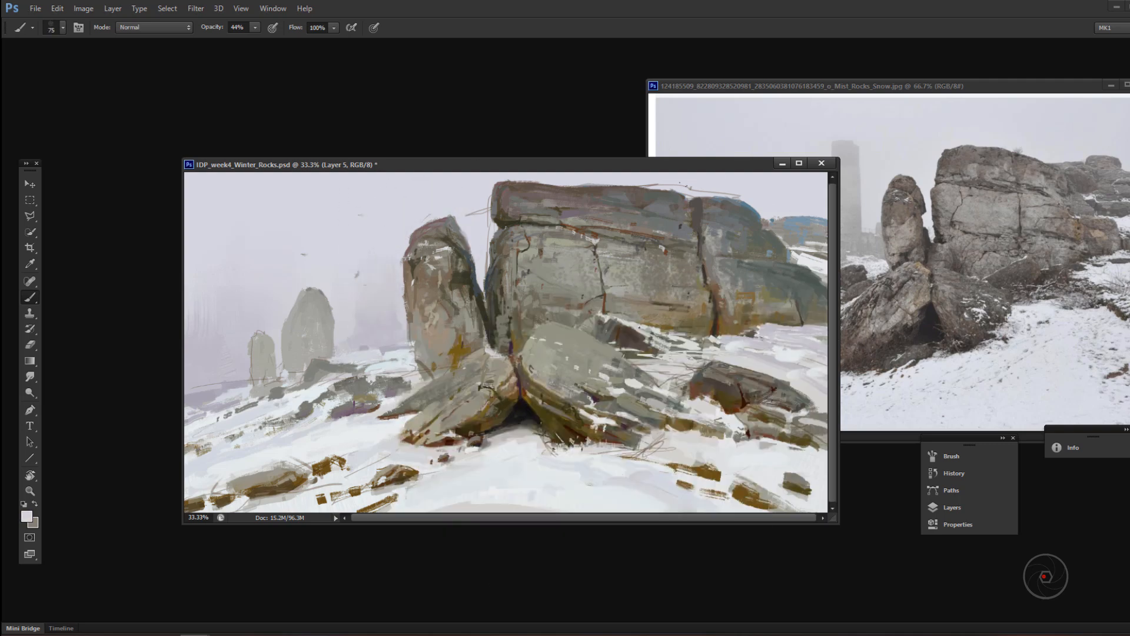
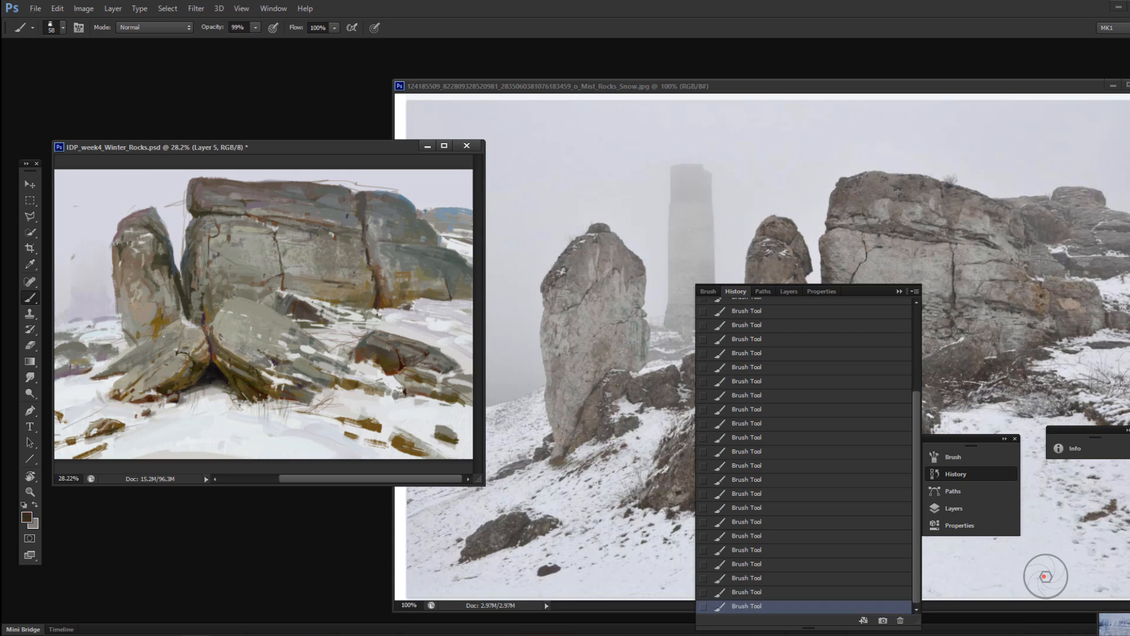
Step: Darken the vertical crack between the cliff's main face and right block with the 58 px brush at 99% opacity
left_click(374, 238, "alt")
mouse_move(365, 234)
left_mouse_down()
mouse_move(366, 259)
mouse_move(375, 253)
left_mouse_up()
left_click(387, 201, "alt")
Step: Pick dark grey tones and dab them onto the top of the upright rock with the 44 px brush at 99% opacity
left_click(26, 517)
left_click(816, 551)
left_click(1052, 430)
left_click(152, 224, "alt")
left_click(26, 517)
left_click(963, 516)
left_click(1083, 425)
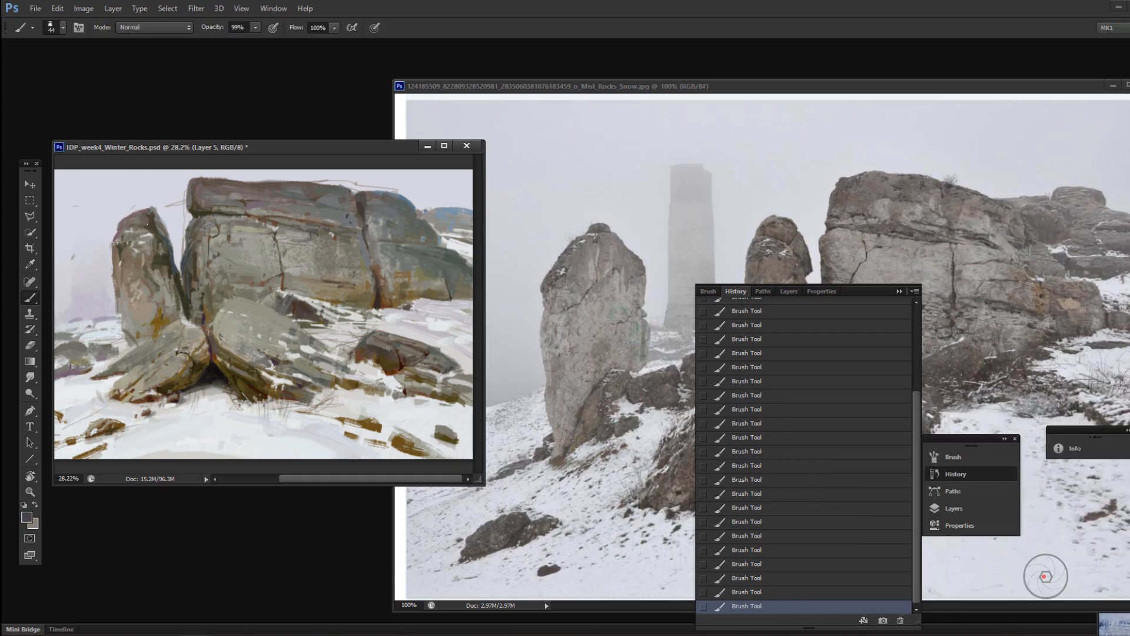
left_click(152, 222, "alt")
Step: Choose another stone colour, adjust the brush, and touch up the crown of the upright rock
left_click(27, 517)
left_click(839, 497)
left_click(1084, 425)
right_click(156, 219)
left_click(199, 252)
left_click(150, 218)
Step: Paint touch-up strokes along the upper part of the crack and across the cliff's right block
left_click(367, 203, "alt")
left_click_drag(365, 198, 438, 247)
left_click(366, 219, "alt")
Step: Switch the brush preset and add short strokes to the cracks in the cliff's main face
right_click(445, 261)
left_click(488, 293)
key("9")
key("9")
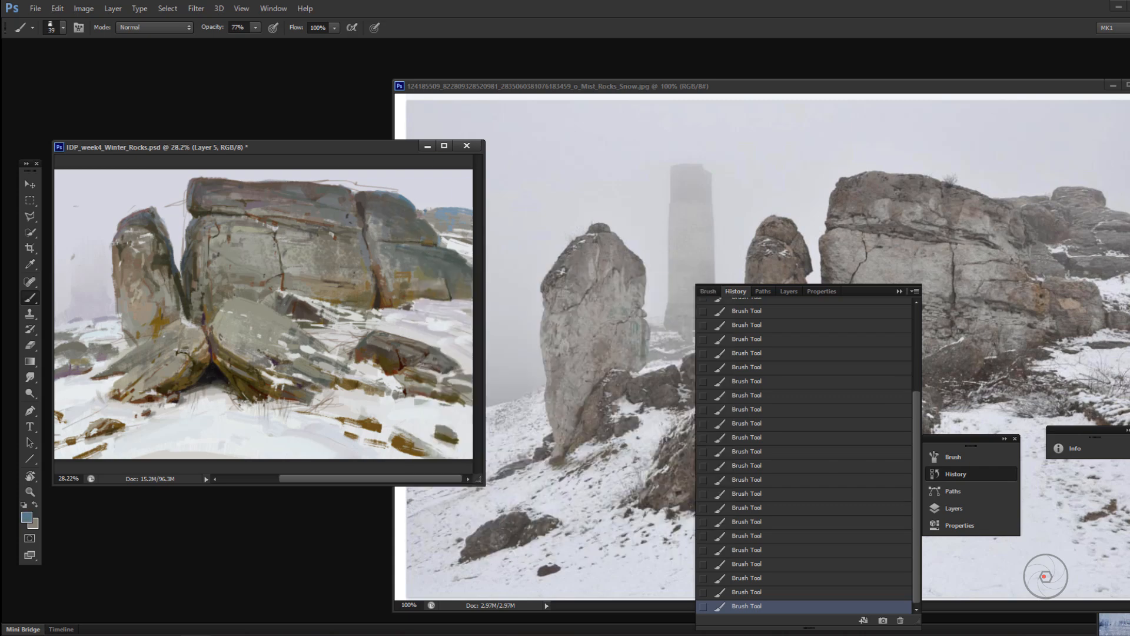
left_click(229, 246, "alt")
left_click_drag(226, 234, 229, 243)
left_click(282, 283, "alt")
left_click_drag(286, 274, 285, 282)
Step: Raise the brush opacity to 100%, stroke the left edge of the cliff face, and undo the last stroke
right_click(227, 249)
left_click(264, 284)
left_click(255, 28)
left_click(272, 41)
left_click(217, 259, "alt")
right_click(217, 255)
mouse_move(209, 250)
left_mouse_down()
mouse_move(206, 294)
mouse_move(180, 309)
left_mouse_up()
left_click(260, 288)
left_click(194, 272, "alt")
left_click(194, 262, "alt")
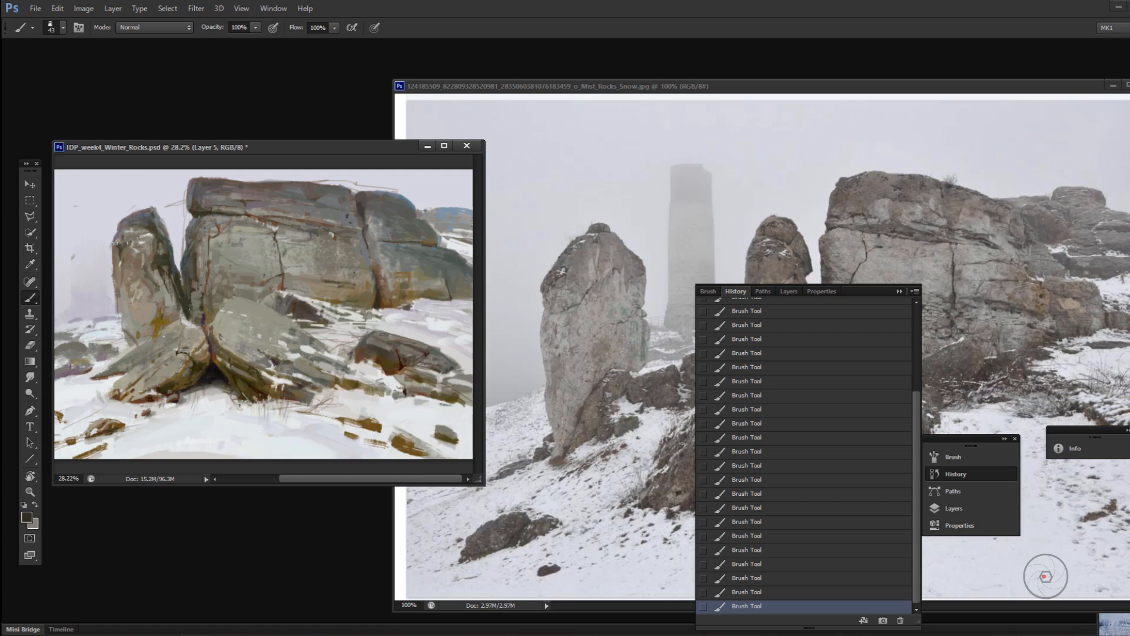
key("ctrl+z")
Step: Deepen the lower crack beside the cliff's right block and choose a new dark colour for the cliff
left_click_drag(369, 252, 376, 274)
left_click(28, 518)
key("Return")
left_click(433, 236, "alt")
Step: Paint dark olive-brown strokes on the small rocks at the cliff's foot with a 39 px brush at 100% opacity
right_click(391, 265)
left_click(431, 297)
mouse_move(303, 275)
left_mouse_down()
mouse_move(355, 287)
mouse_move(336, 284)
mouse_move(374, 316)
left_mouse_up()
left_click(318, 268, "alt")
left_click(347, 286, "alt")
Step: Hide the History panel, enlarge the painting window to show the whole canvas, and undo the last two changes
left_click(956, 474)
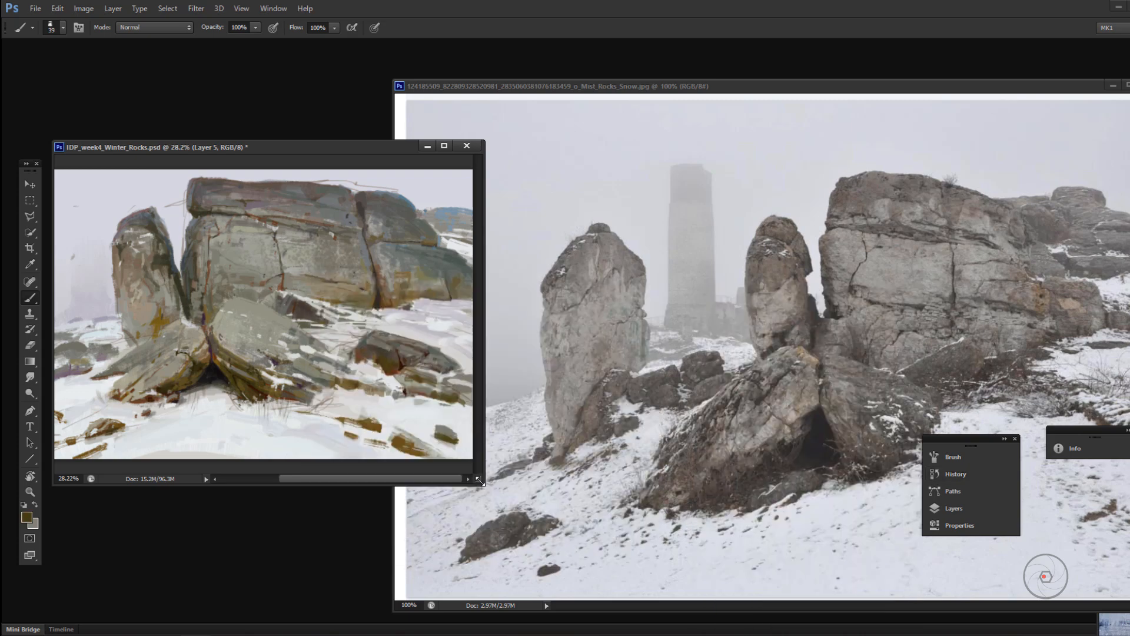
left_click_drag(480, 481, 612, 573)
mouse_move(383, 504)
left_mouse_down()
mouse_move(384, 449)
mouse_move(360, 424)
mouse_move(321, 418)
mouse_move(357, 441)
left_mouse_up()
key("ctrl+z")
key("ctrl+z")
Step: Switch the brush preset and lay low-opacity light grey strokes over the top of the right leaning slab
right_click(421, 428)
right_click(496, 424)
right_click(454, 427)
left_click(553, 497)
right_click(441, 427)
left_click(354, 360, "alt")
mouse_move(352, 342)
left_mouse_down()
mouse_move(343, 356)
mouse_move(355, 344)
left_mouse_up()
key("3")
key("3")
left_click_drag(361, 343, 450, 335)
left_click(468, 359, "alt")
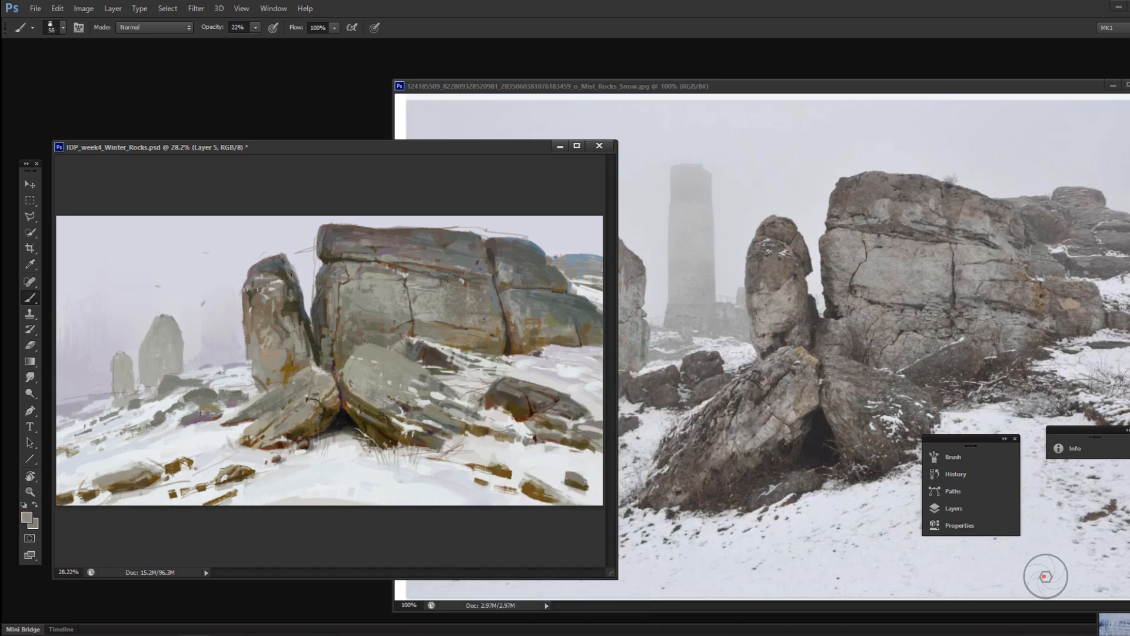
Step: Sample a blue tone and touch up the upper edge of the cliff's right block with the 38 px brush
left_click(538, 245, "alt")
left_click(541, 259, "alt")
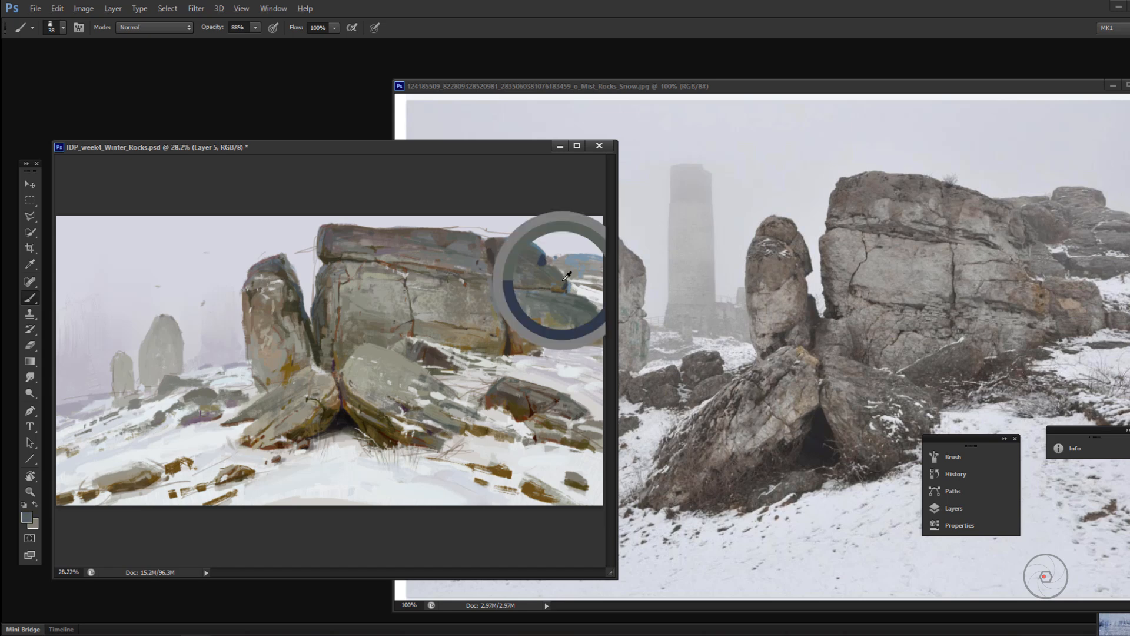
key("4")
key("4")
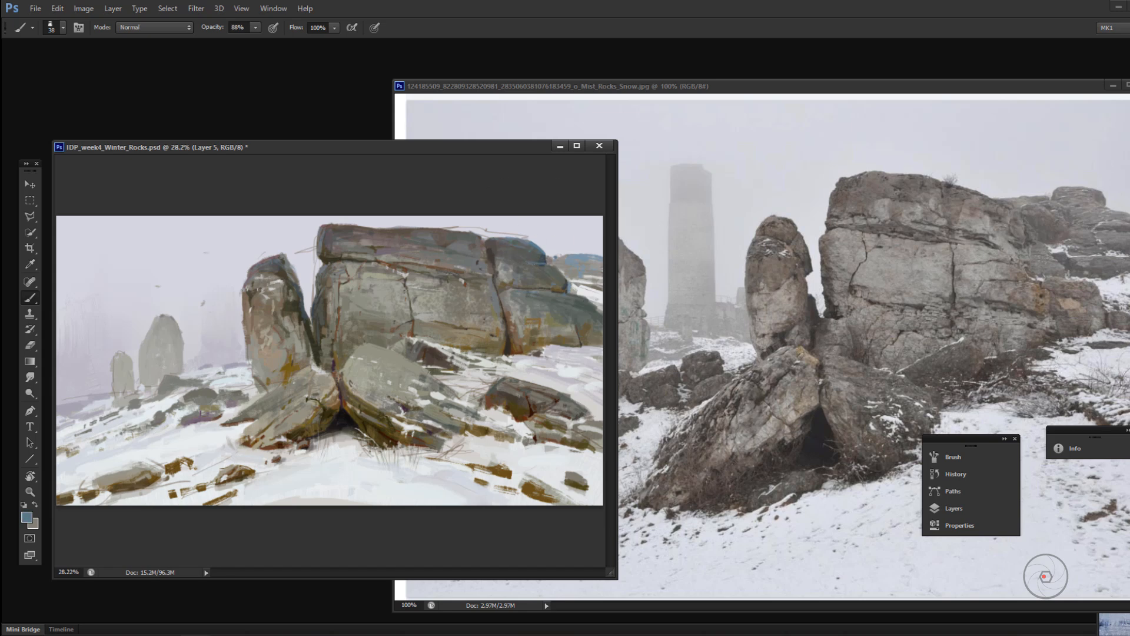
left_click(543, 259, "alt")
Step: Add small dark olive-brown marks to the right leaning slab with the 27 px brush at 88% opacity
key("z")
key("ctrl+minus")
key("ctrl+minus")
key("ctrl+plus")
key("b")
right_click(375, 335)
left_click(343, 316)
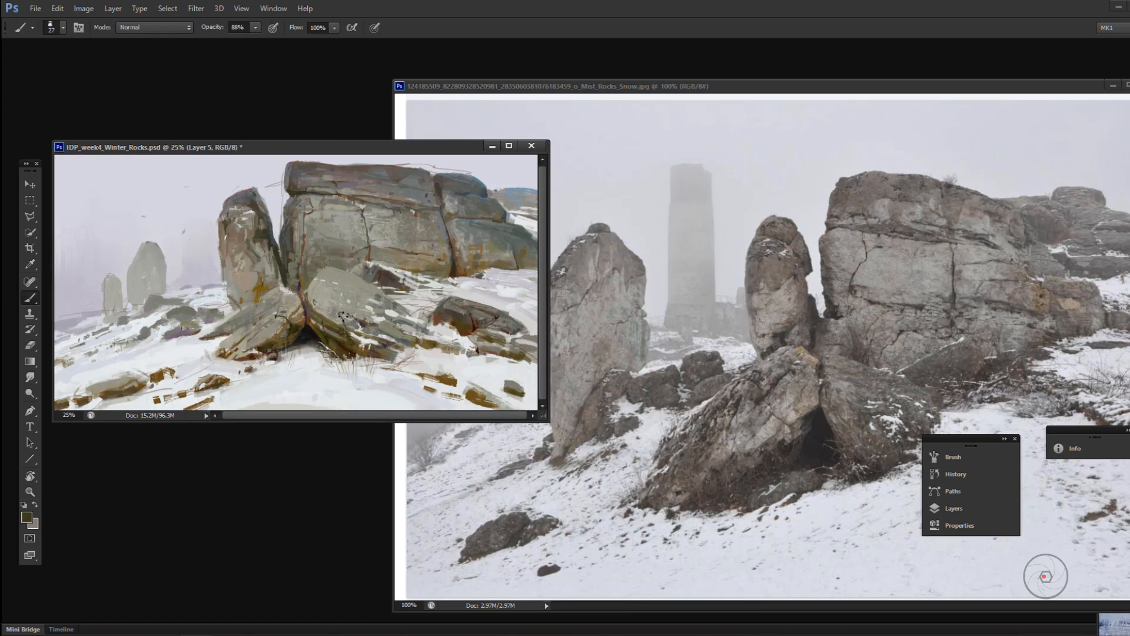
left_click(364, 325, "alt")
left_click(343, 326, "alt")
left_click(315, 316, "alt")
left_click(336, 338, "alt")
Step: Touch up the low rock on the right slope with light grey, using the 53 px brush at 22% opacity
key("z")
key("ctrl+plus")
key("b")
key("2")
key("2")
left_click(613, 378, "alt")
left_click(599, 482, "alt")
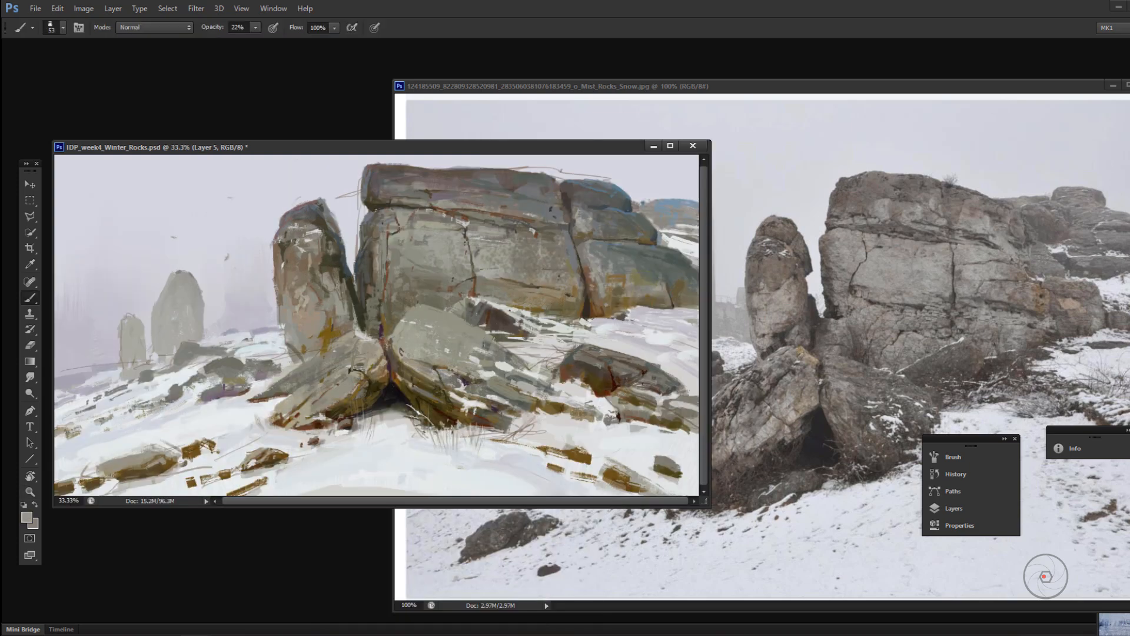
left_click(561, 352, "alt")
Step: Paint a small dark reddish-brown stone in the snow just below the low rock on the right slope
key("8")
key("8")
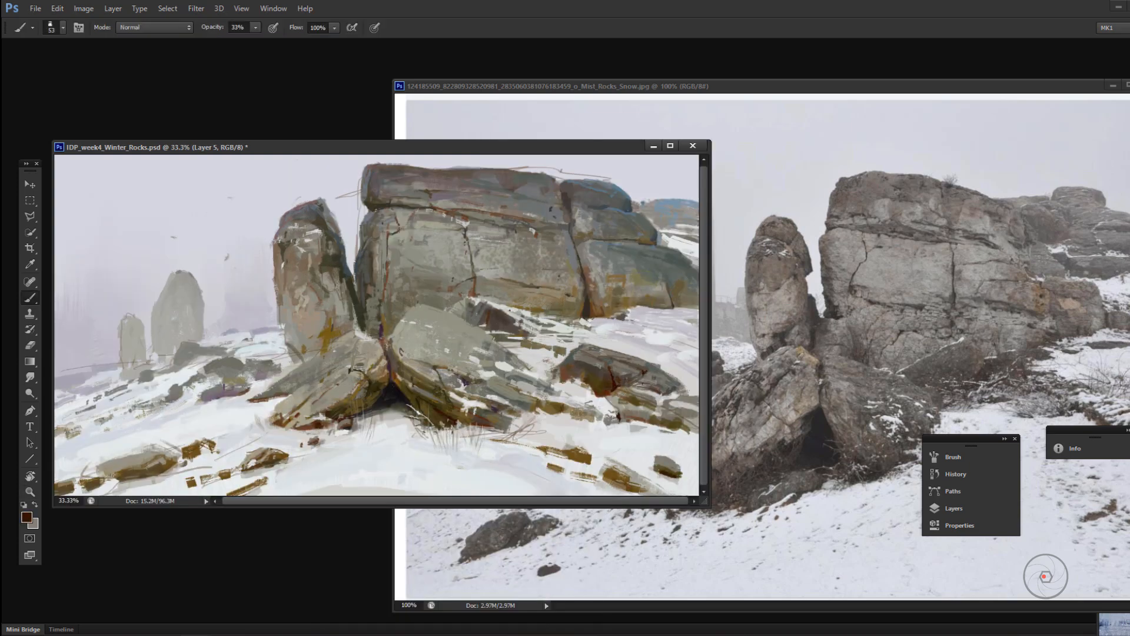
left_click_drag(632, 430, 643, 429)
left_click(640, 418, "alt")
key("9")
key("9")
left_click(617, 442, "alt")
left_click(652, 395, "alt")
Step: Brush grey strokes over the lower right face of the right leaning slab, finishing at 88% opacity
key("5")
key("5")
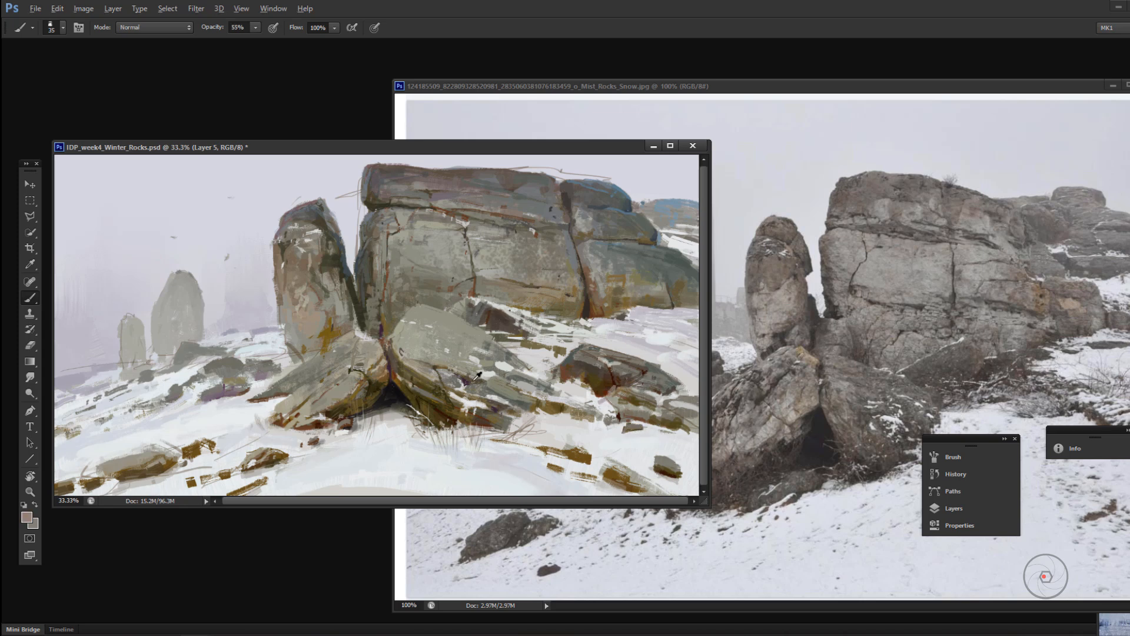
left_click(587, 379, "alt")
key("9")
key("9")
left_click(487, 384, "alt")
key("8")
key("8")
left_click_drag(493, 379, 472, 387)
Step: Switch brush presets, sample tones from the upright rock, and stroke down its right side towards the base
right_click(483, 351)
right_click(452, 343)
double_click(579, 491)
right_click(464, 344)
double_click(591, 494)
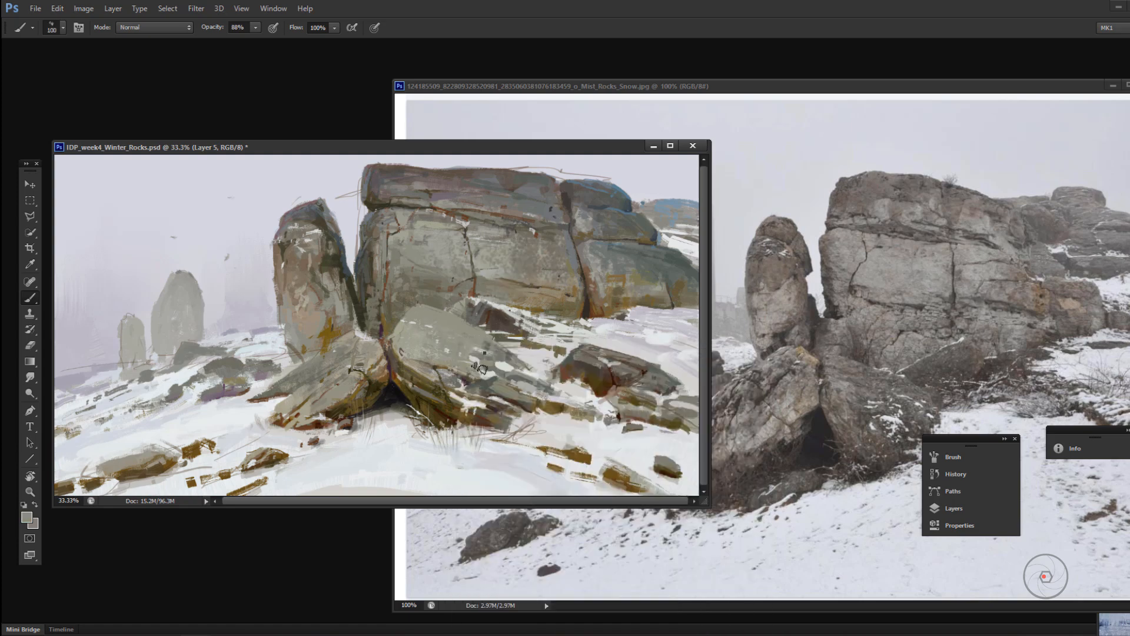
left_click(332, 327, "alt")
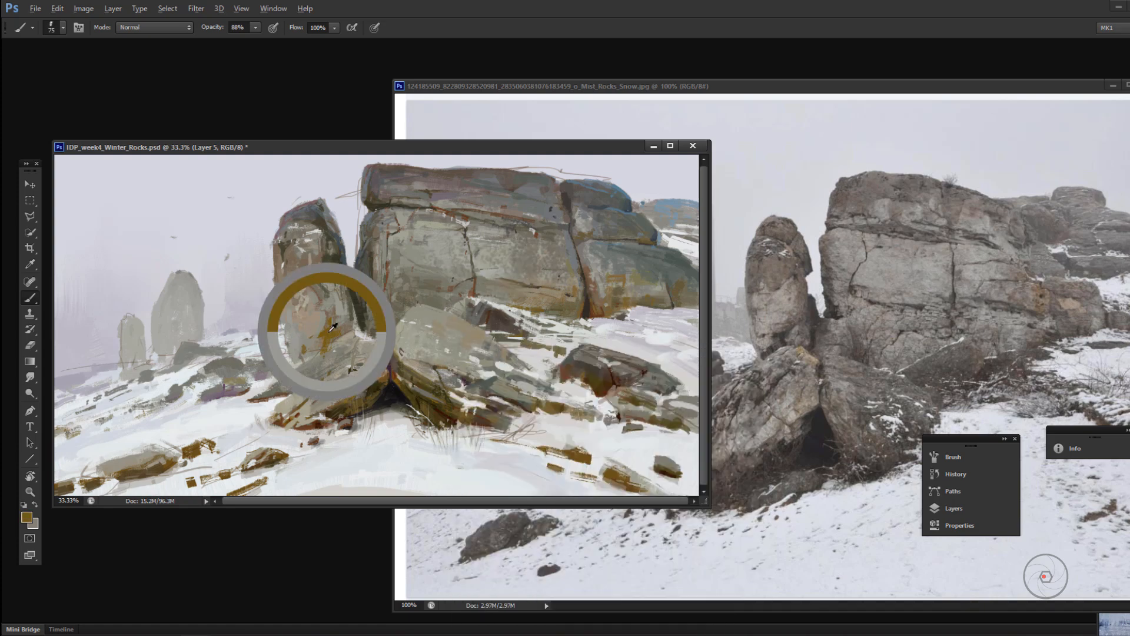
left_click(347, 265, "alt")
mouse_move(347, 269)
left_mouse_down()
mouse_move(361, 319)
mouse_move(334, 338)
left_mouse_up()
Step: Pick a grey-brown tone and paint over the upright rock's ochre base with the 29 px brush at 88% opacity
left_click(27, 517)
left_click(910, 498)
left_click(1083, 424)
key("8")
key("8")
left_click_drag(295, 326, 304, 347)
left_click(307, 327, "alt")
left_click(327, 353, "alt")
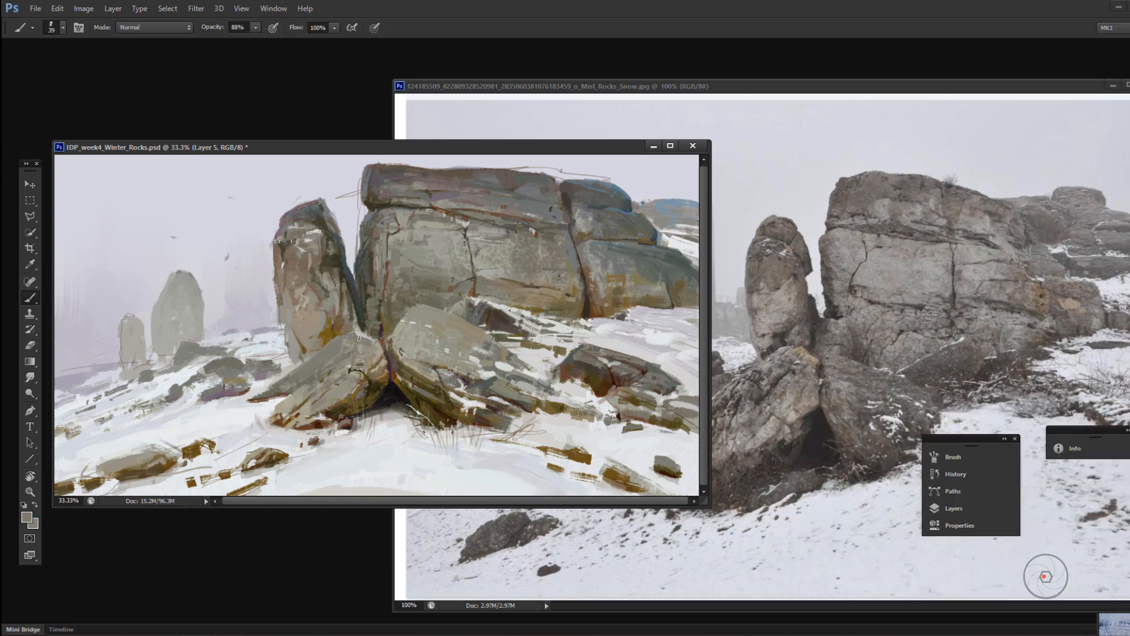
Step: Dab the shadowed base of the left leaning slab and lower the brush opacity to 33%
left_click(374, 413, "alt")
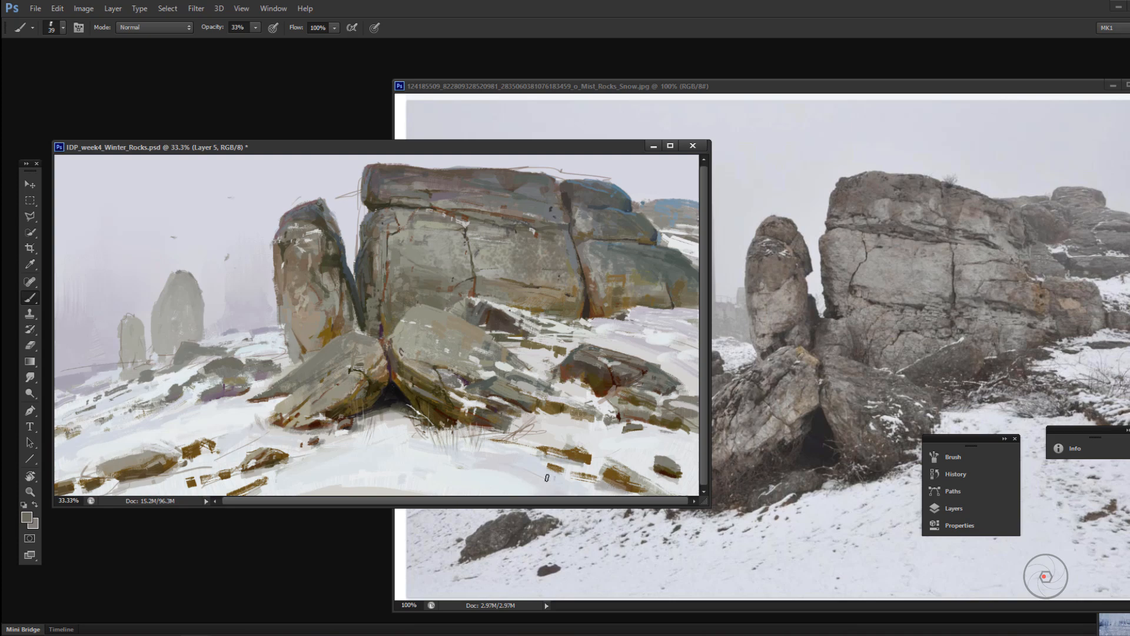
key("3")
key("3")
key("ctrl+minus")
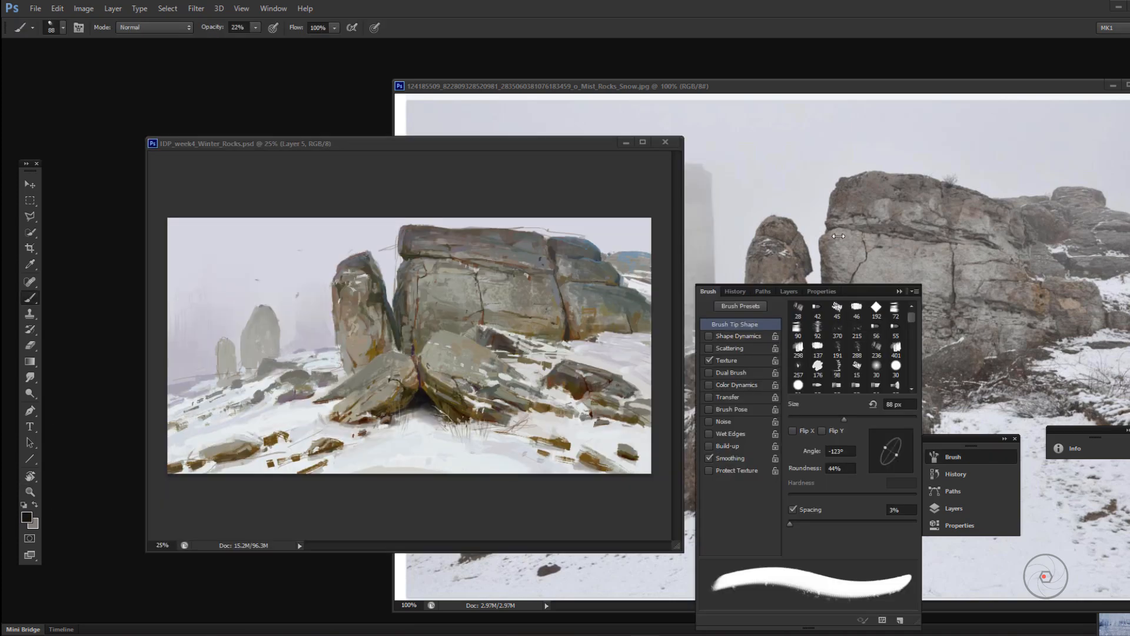
Step: Try a short stroke along the snow edge below the right leaning slab and undo it
left_click_drag(377, 143, 364, 139)
left_click(506, 411, "alt")
left_click_drag(502, 411, 488, 419)
key("ctrl+z")
Step: Choose another brush preset, reduce it to 30 px, and dab a beige tone onto the top of the left leaning slab
right_click(501, 413)
double_click(655, 518)
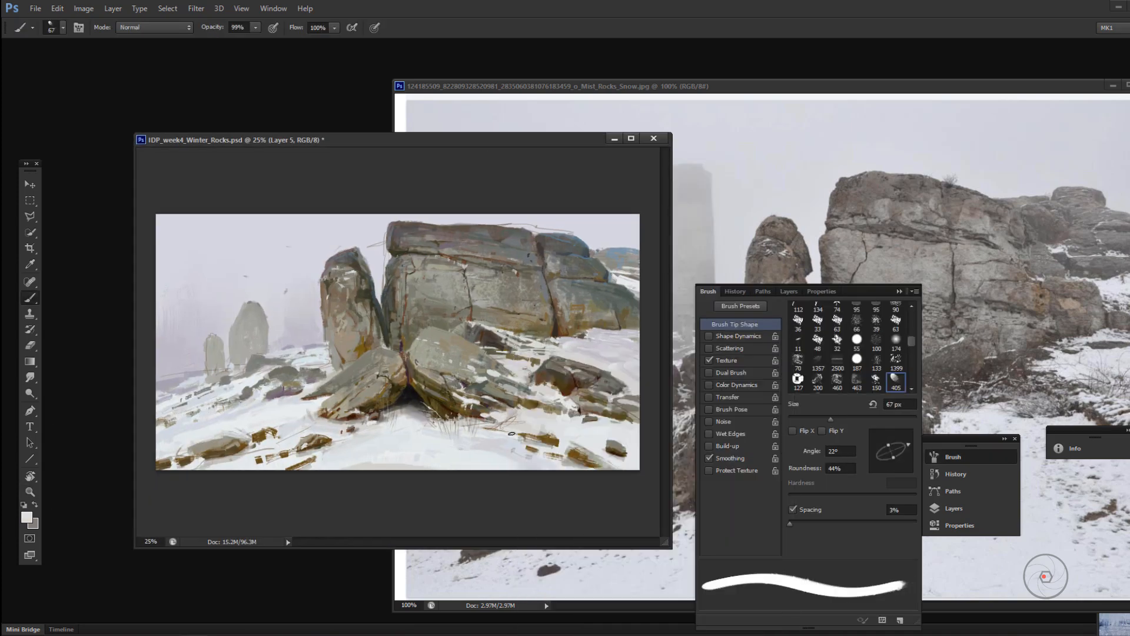
key("[")
key("[")
key("[")
key("[")
left_click(378, 377, "alt")
left_click(373, 368, "alt")
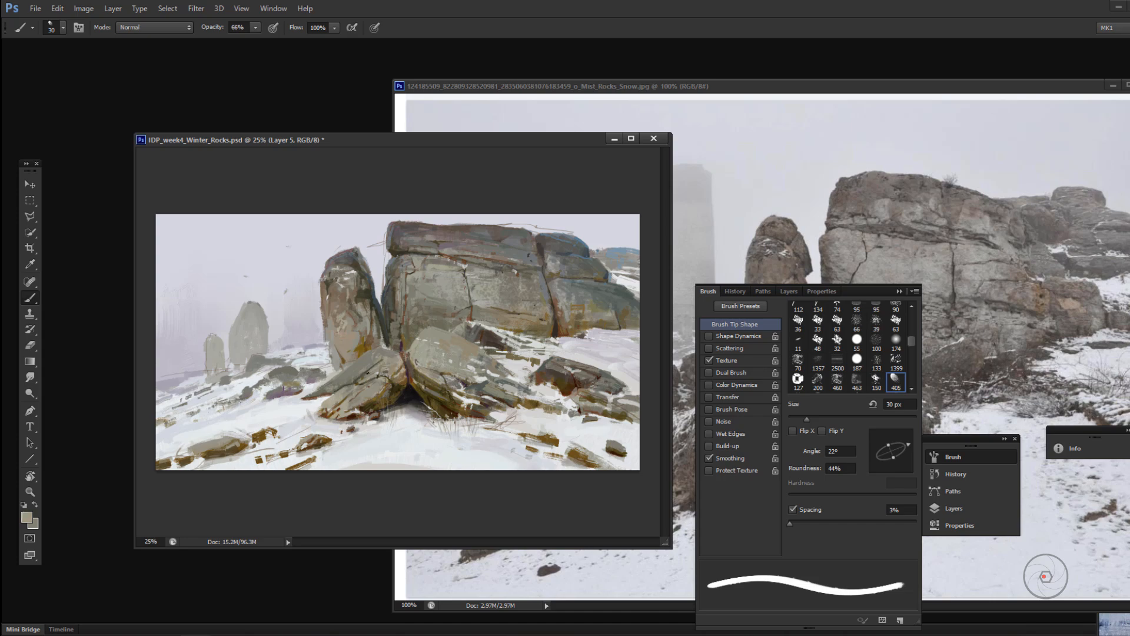
Step: Swap the brush preset and paint short strokes across the upper and lower faces of the left leaning slab
right_click(364, 375)
double_click(518, 541)
right_click(361, 375)
double_click(512, 547)
left_click(369, 374, "alt")
left_click_drag(375, 362, 368, 370)
mouse_move(343, 390)
left_mouse_down()
mouse_move(332, 401)
mouse_move(364, 394)
left_mouse_up()
Step: Switch to the 58 px textured brush and touch up the junction between the two leaning slabs at 66% opacity
right_click(343, 408)
left_click_drag(426, 371, 407, 371)
left_click(356, 381, "alt")
right_click(433, 388)
left_click(420, 374)
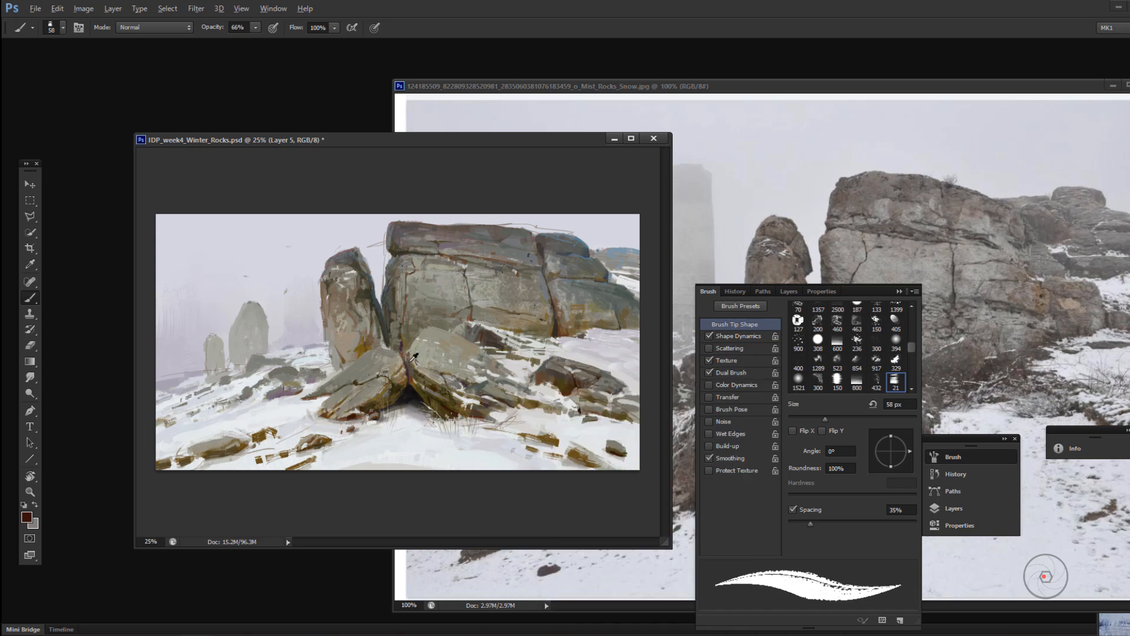
Step: Zoom the painting to 50% and touch up the right leaning slab and slope with a 33 px brush at 44% opacity
left_click(855, 293)
key("ctrl+plus")
key("ctrl+plus")
right_click(656, 424)
left_click_drag(711, 379, 702, 378)
key("4")
key("4")
left_click(585, 444, "alt")
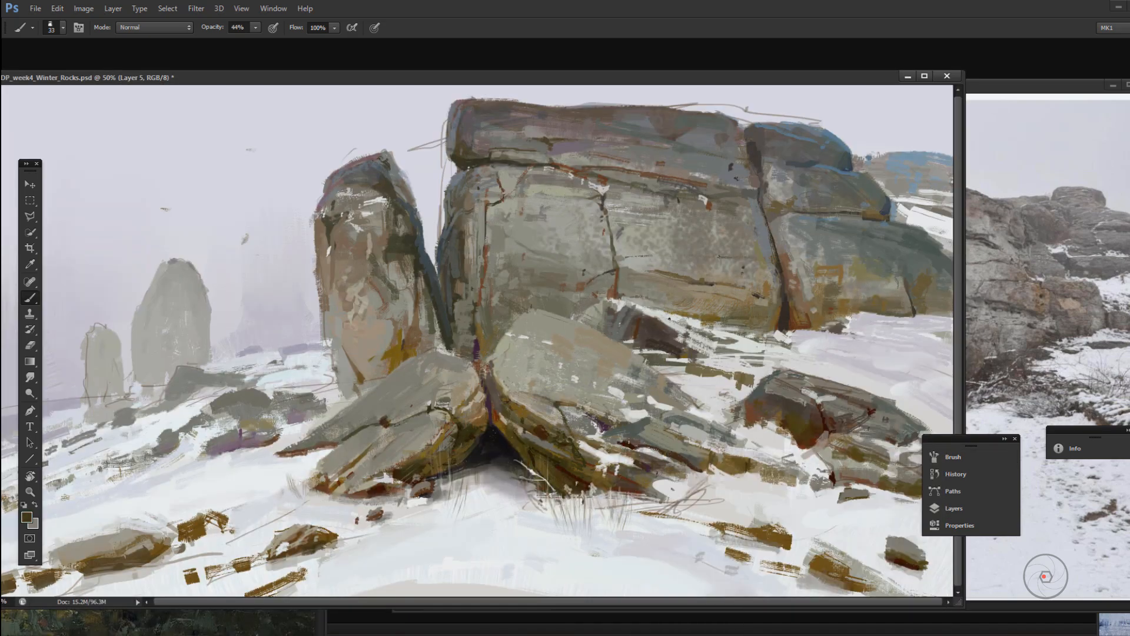
Step: Paint short strokes along the right leaning slab's lower face and touch up the upright rock with the 33 px brush
left_click_drag(616, 445, 636, 438)
left_click_drag(610, 446, 647, 435)
left_click(420, 304, "alt")
left_click(401, 352, "alt")
Step: Set the brush to 59 px and 99% opacity and paint a stroke at the vertical crack on the cliff's right side
right_click(792, 298)
left_click_drag(838, 333, 831, 333)
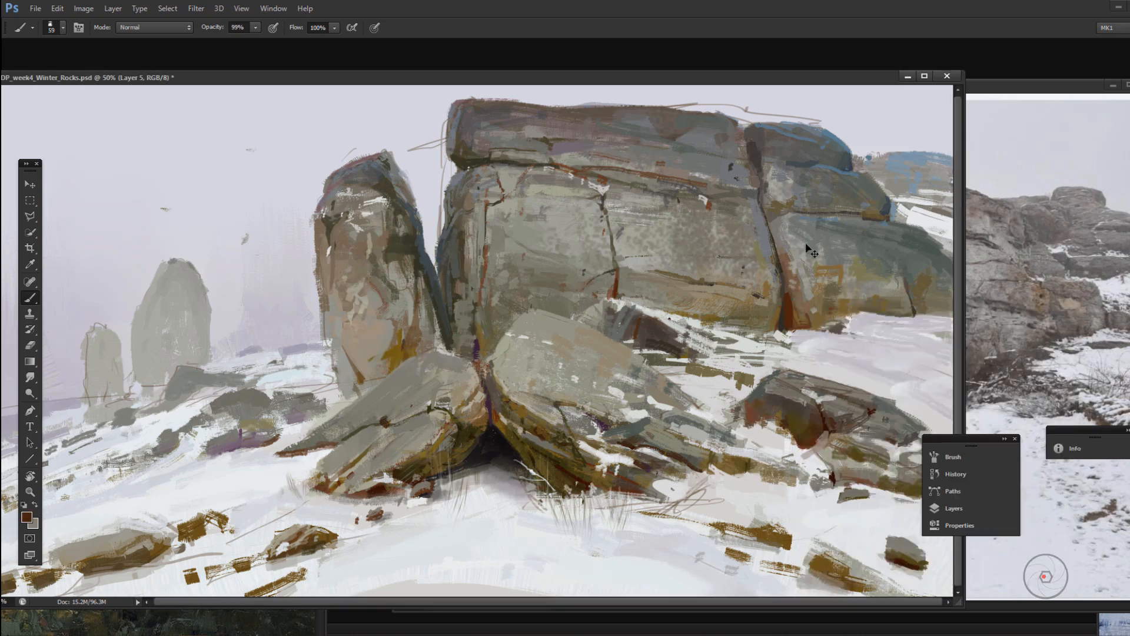
key("9")
key("9")
left_click_drag(768, 220, 790, 212)
Step: Resize the brush and paint strokes across the cliff's top block at 44% opacity
right_click(676, 147)
left_click_drag(713, 178, 729, 177)
key("4")
key("4")
mouse_move(664, 126)
left_mouse_down()
mouse_move(680, 126)
mouse_move(607, 125)
left_mouse_up()
left_click_drag(583, 127, 556, 143)
left_click(665, 122, "alt")
Step: Try several textured brush presets, including a 133 px speckled one, with test strokes in the sky
right_click(607, 266)
left_click(632, 422)
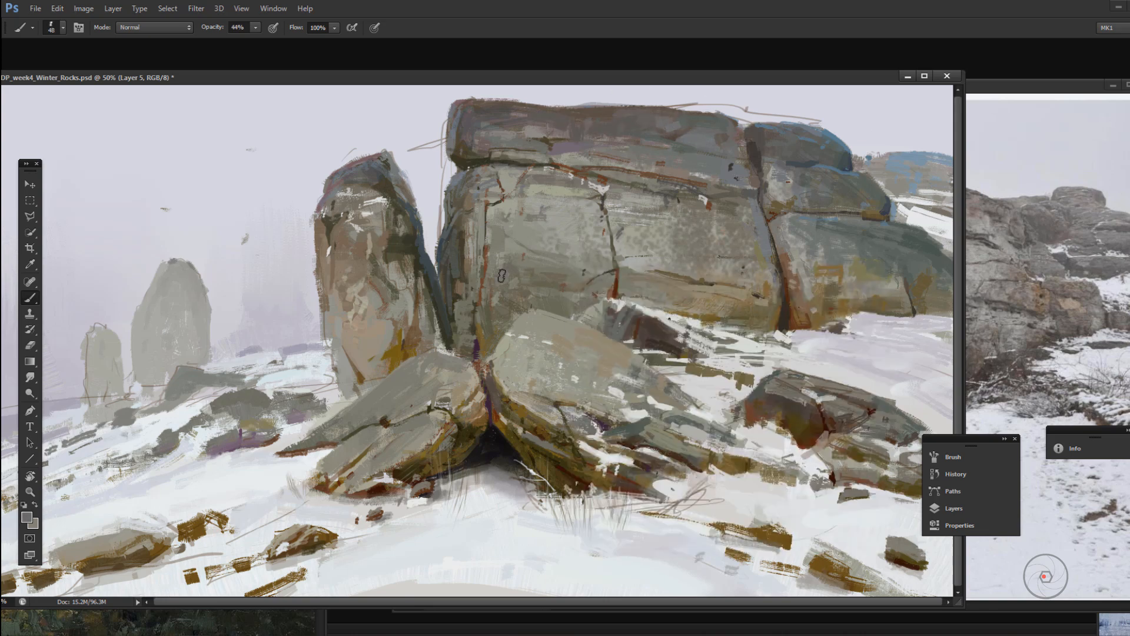
right_click(547, 281)
right_click(267, 244)
left_click_drag(222, 217, 246, 238)
key("ctrl+z")
right_click(257, 191)
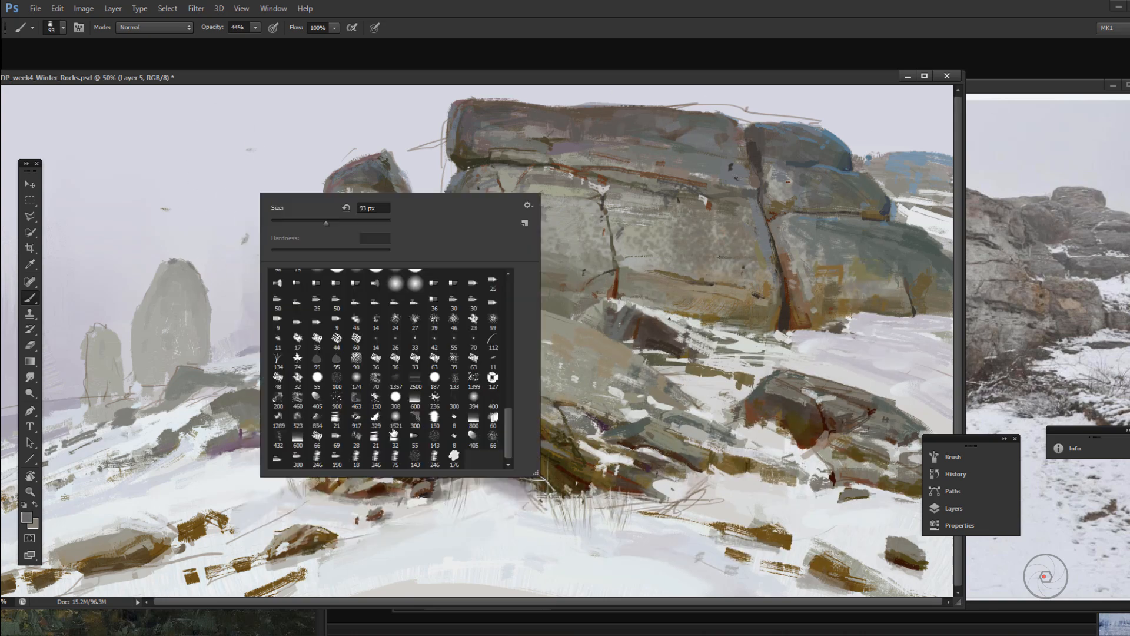
right_click(265, 199)
right_click(275, 227)
left_click(266, 195)
right_click(314, 237)
double_click(365, 377)
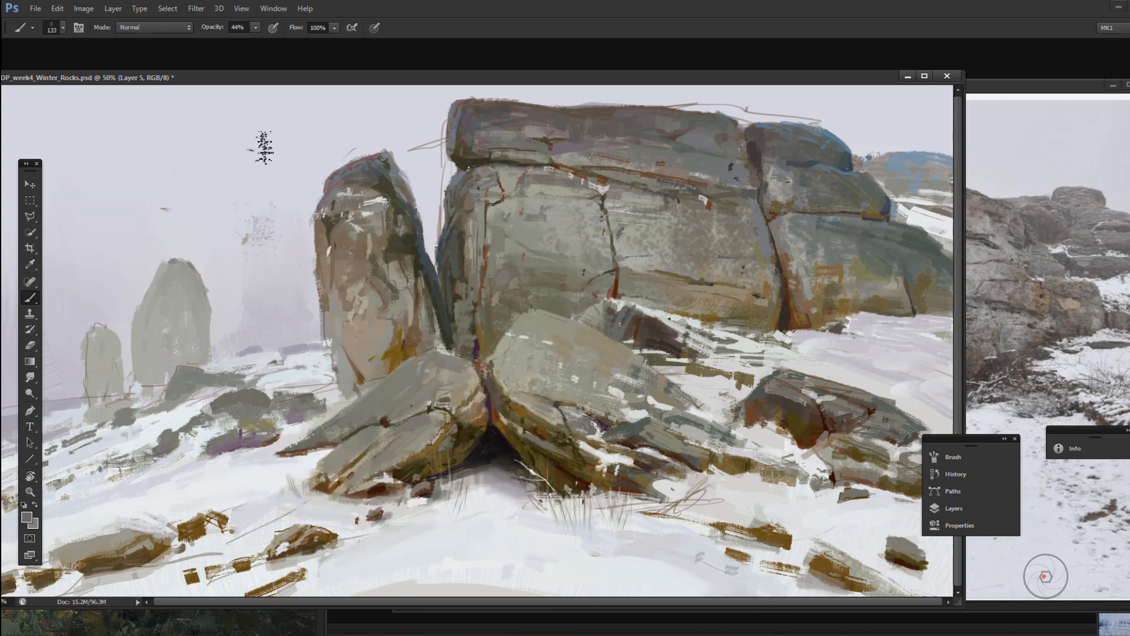
Step: Choose a 25 px brush preset and paint dark accents into the cliff's middle crack and left face
right_click(590, 247)
left_click(628, 277)
left_click(584, 236)
left_click(604, 229, "alt")
left_click_drag(609, 237, 611, 249)
left_click(478, 246, "alt")
left_click_drag(456, 237, 457, 275)
left_click(457, 253, "alt")
Step: Paint vertical strokes down the upright rock's left edge with the 25 px brush at 99% opacity
left_click_drag(330, 239, 334, 299)
left_click(337, 259, "alt")
left_click_drag(329, 239, 336, 267)
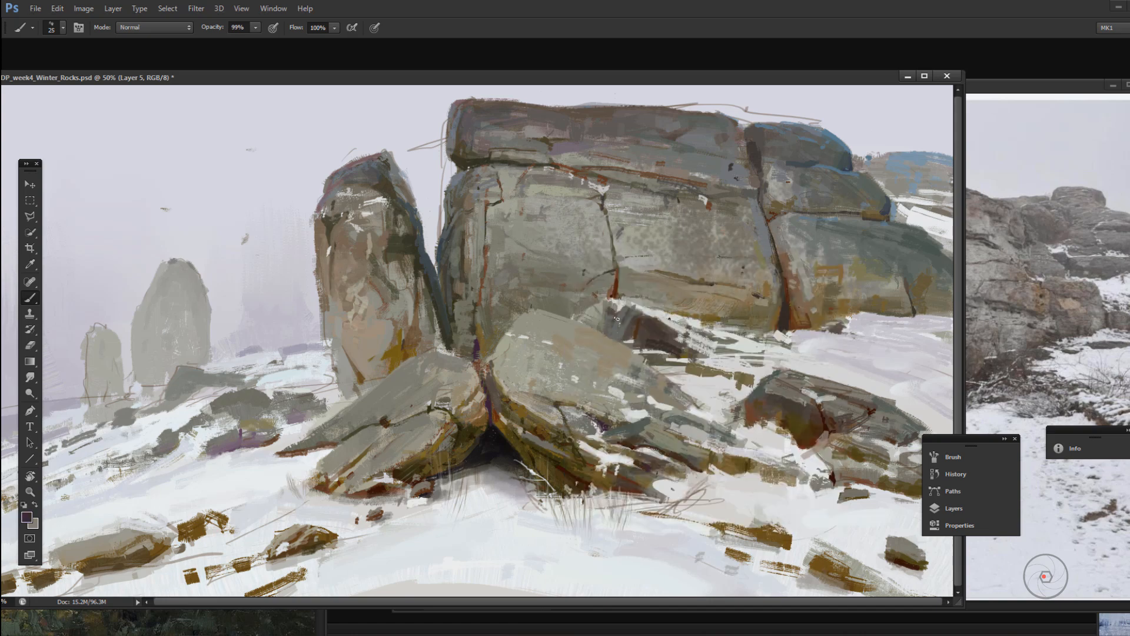
Step: Sample a light grey and touch up the snowy slope below the cliff at 66% opacity
left_click(650, 363, "alt")
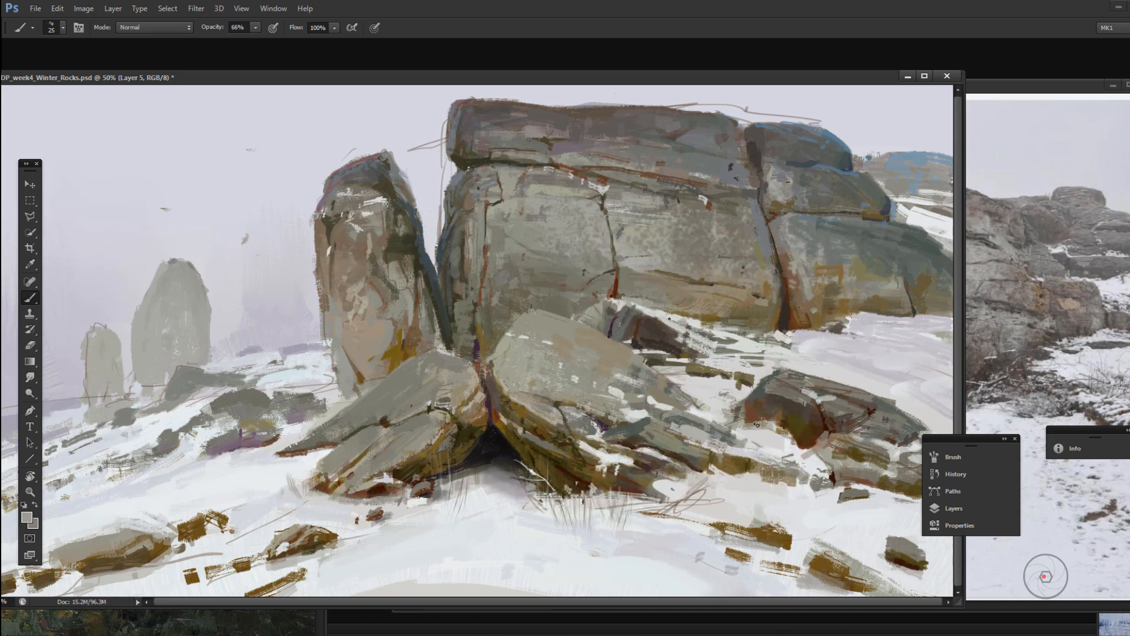
left_click(677, 320, "alt")
mouse_move(712, 356)
left_mouse_down()
mouse_move(815, 344)
mouse_move(742, 335)
mouse_move(773, 335)
left_mouse_up()
left_click(738, 333, "alt")
Step: Sample a dark brown from the right leaning slab and paint dark strokes on the lower-left foreground stones
left_click(609, 442, "alt")
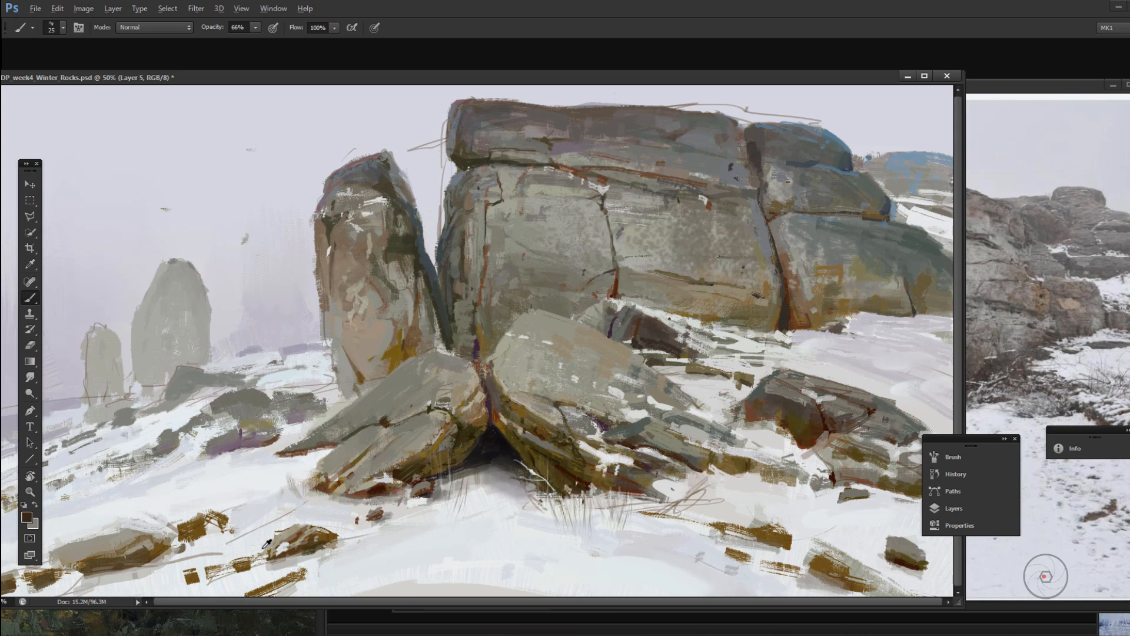
left_click(300, 514, "alt")
left_click_drag(303, 511, 229, 543)
left_click(89, 551, "alt")
Step: Mix a new brown and darken the small foreground stones on both sides of the painting at 88% opacity
left_click(27, 517)
left_click(838, 530)
left_click(1095, 415)
key("8")
key("8")
left_click_drag(721, 532, 781, 547)
left_click_drag(726, 530, 756, 539)
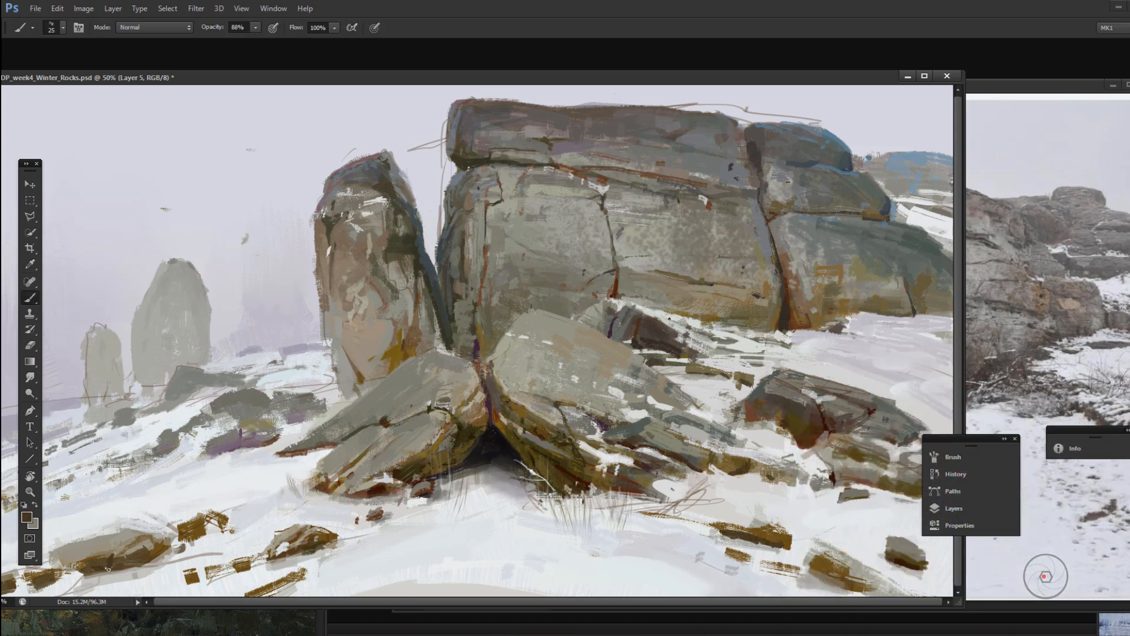
left_click_drag(35, 586, 25, 577)
left_click_drag(47, 564, 87, 574)
Step: Try other brush presets with a test dab in the sky and erase the dab
right_click(267, 352)
left_click(294, 415, "alt")
right_click(262, 350)
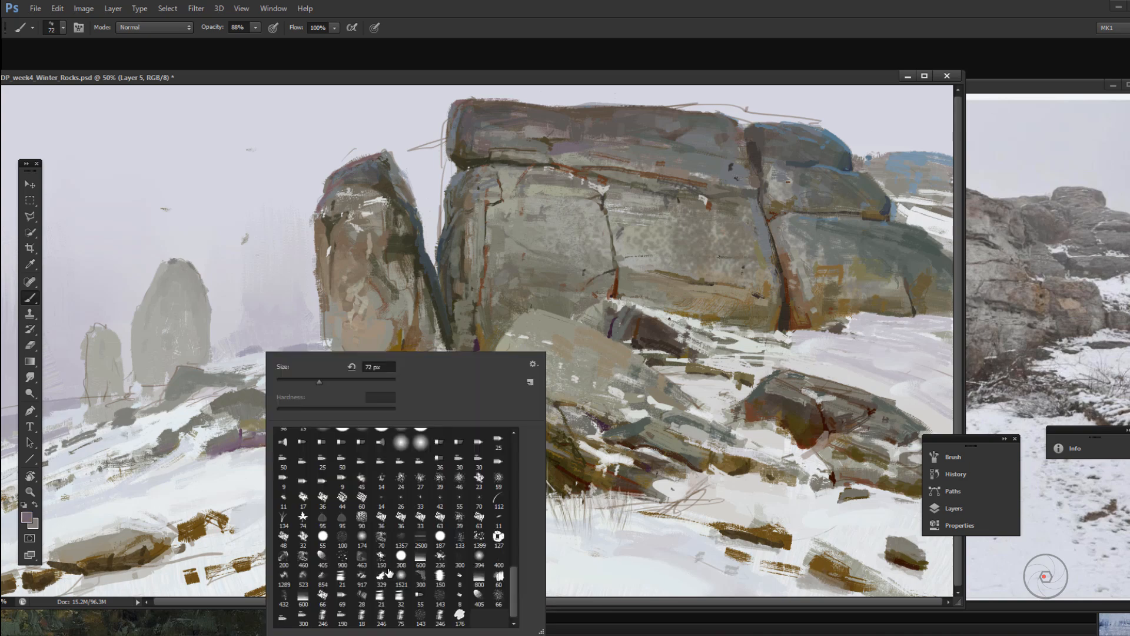
double_click(497, 535)
left_click(284, 195)
key("e")
left_click_drag(287, 181, 281, 205)
key("b")
Step: Set a 27 px brush to 55% opacity, mix a muted blue, and paint a rim along the upright rock's upper right edge
left_click(393, 172, "alt")
right_click(446, 207)
left_click(467, 237)
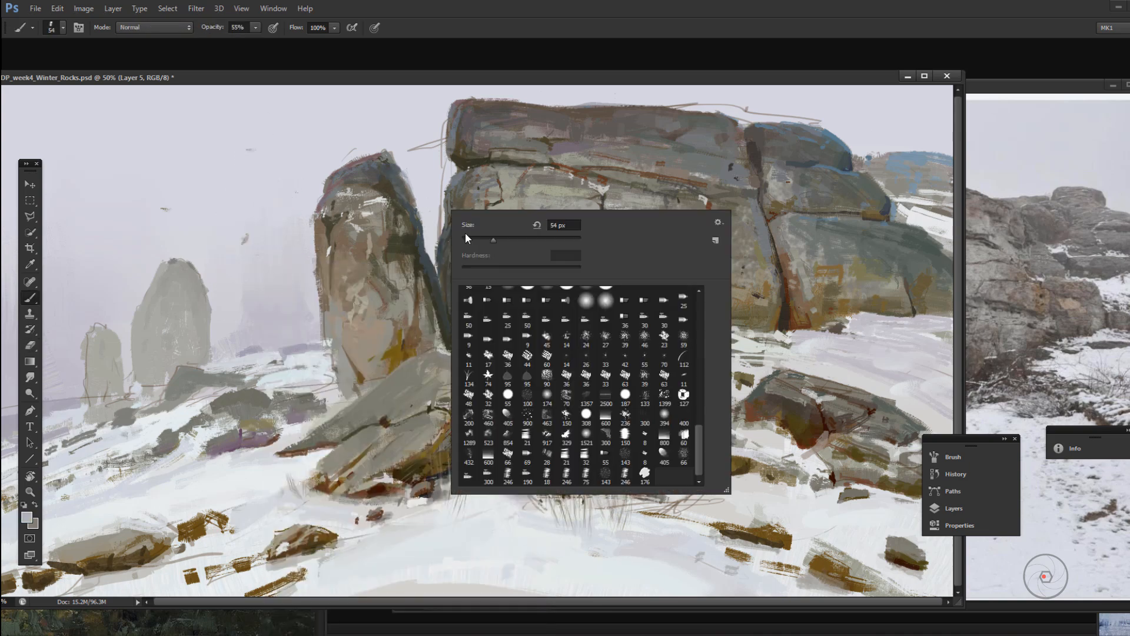
key("5")
key("5")
left_click(392, 166, "alt")
left_click(27, 518)
left_click(847, 508)
left_click(1084, 425)
left_click_drag(391, 160, 408, 184)
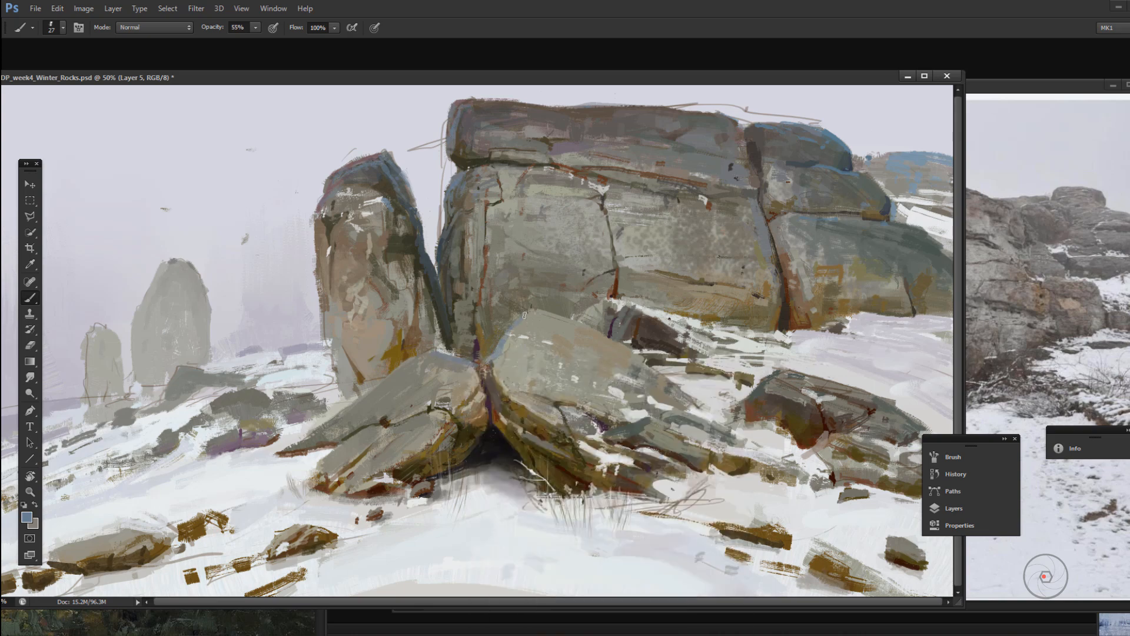
Step: Reduce the brush to 24 px and touch up the cliff's upper edges
left_click(463, 181, "alt")
right_click(570, 172)
left_click(595, 204)
left_click(783, 150, "alt")
Step: Zoom out to about 25% and flip the canvas horizontally
left_click(30, 492)
left_click_drag(565, 346, 500, 345)
key("F2")
key("b")
left_click(375, 337, "alt")
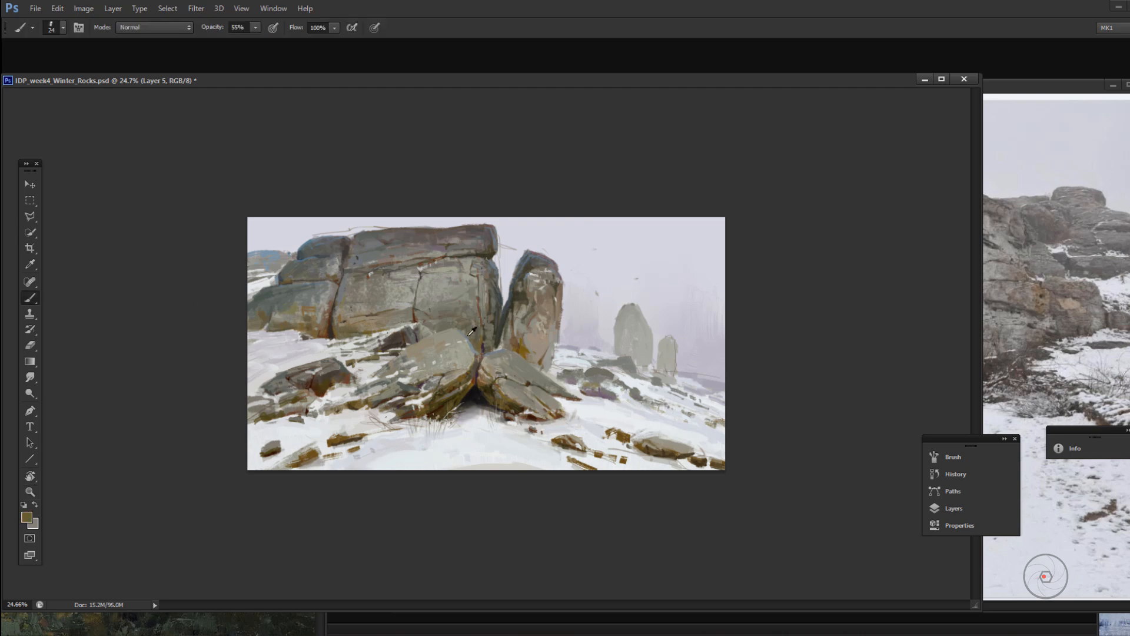
Step: Shift the distant rock's sampled grey toward lilac and touch up the rock's top with a 44 px brush
left_click(631, 309, "alt")
left_click(27, 517)
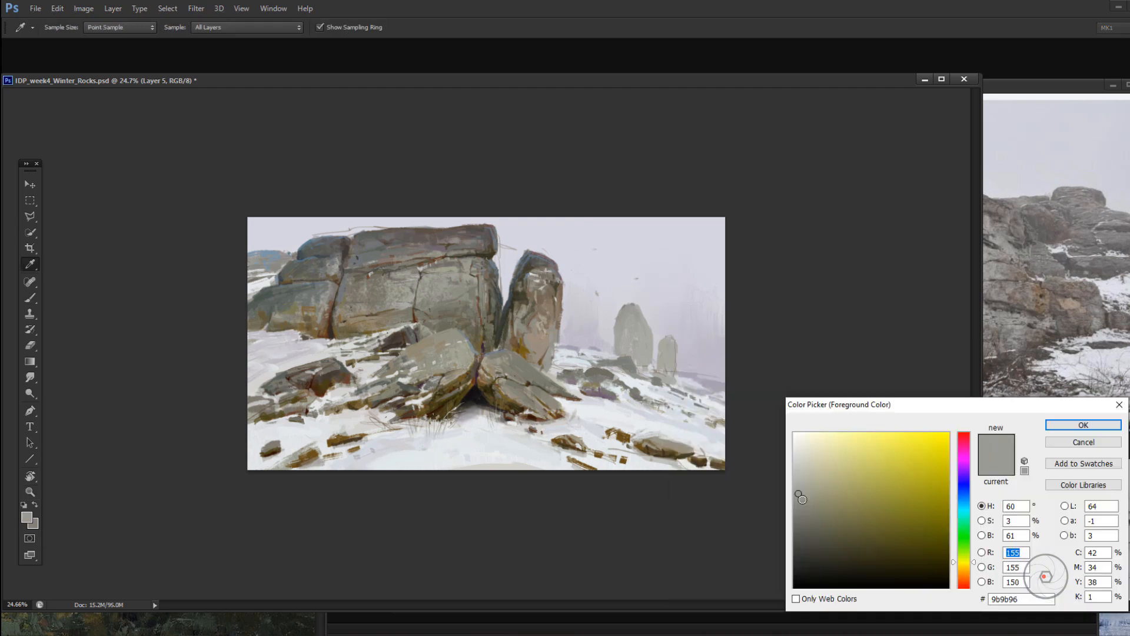
left_click(961, 471)
left_click(1085, 424)
key("bracketright")
key("bracketright")
left_click_drag(635, 306, 630, 307)
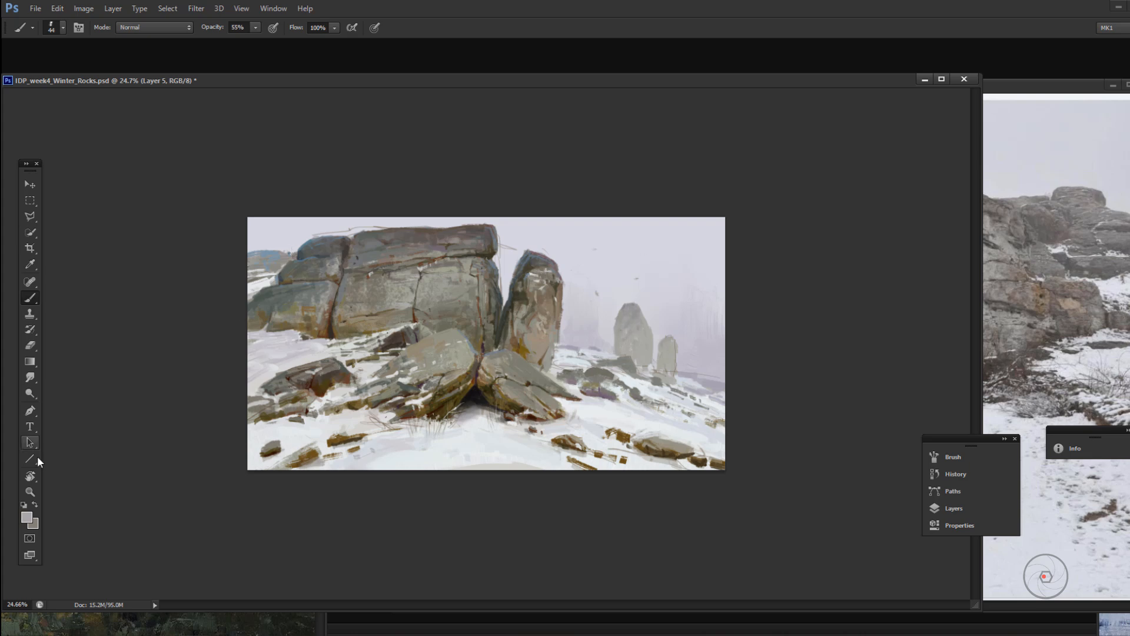
Step: Mix a bluish foreground colour, reduce the brush to 25 px, and touch up the distant hill beside the cliff
left_click(26, 517)
left_click(964, 499)
left_click(828, 475)
left_click(1085, 424)
key("bracketleft")
key("bracketleft")
key("bracketleft")
key("bracketleft")
left_click(286, 261, "alt")
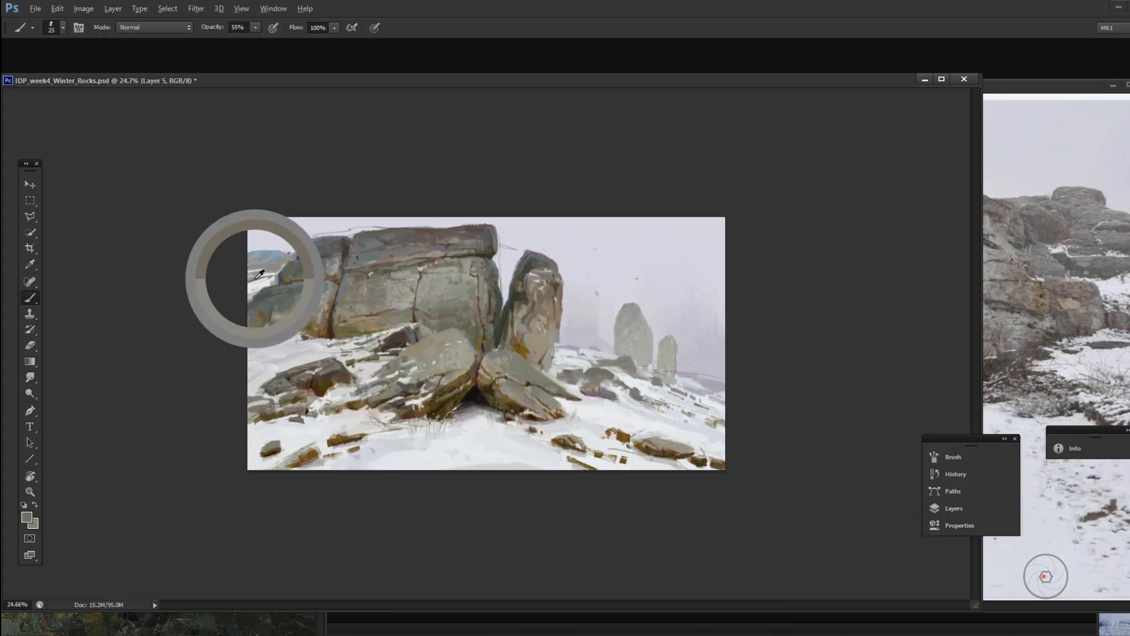
left_click_drag(259, 257, 272, 151)
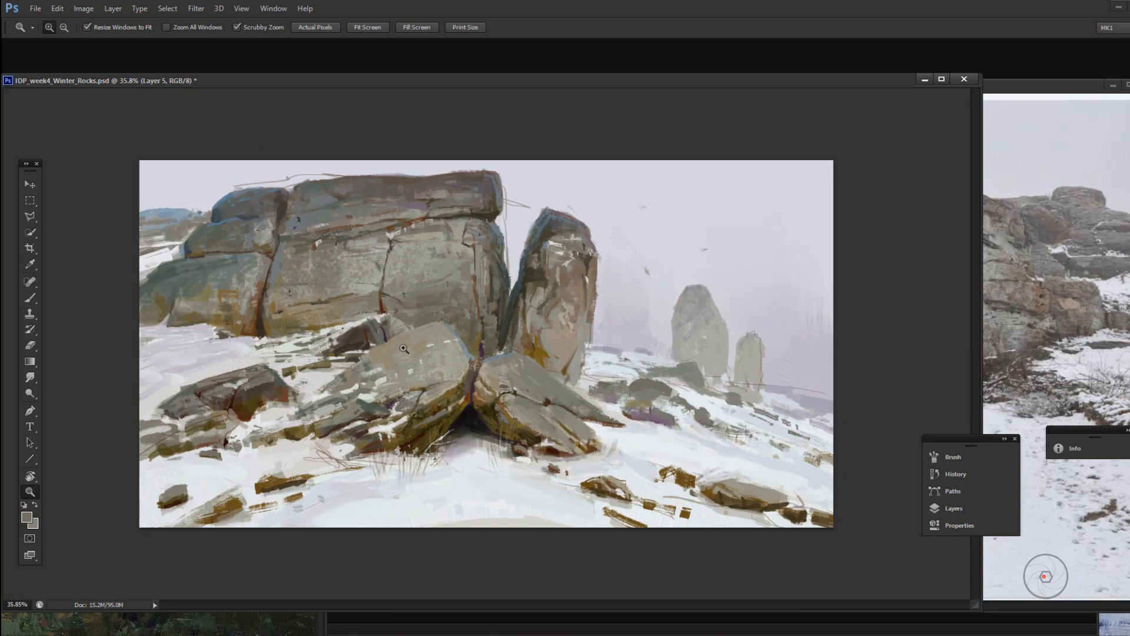
Step: Sample a dark red-brown at about 36% zoom and paint accents on the reddish boulder and the stones below it
left_click(311, 346, "alt")
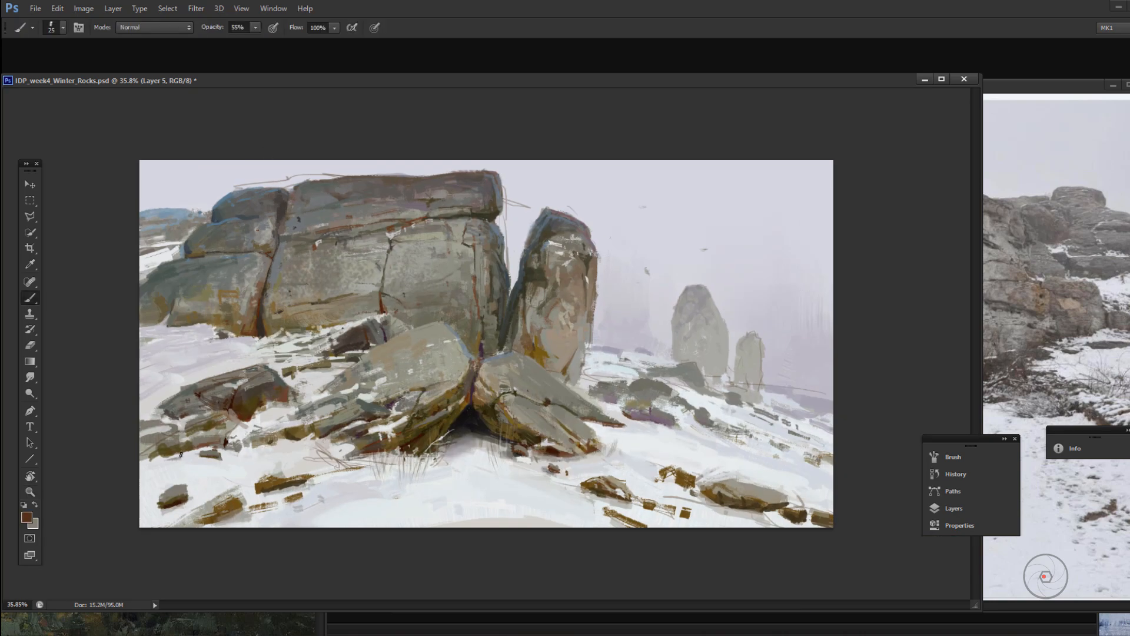
left_click_drag(180, 455, 163, 458)
left_click(210, 431, "alt")
left_click_drag(247, 388, 235, 405)
Step: Compare brush presets, settle on a 32 px brush at 77% opacity, and touch up the large leaning slab's lower edge
right_click(298, 351)
left_click(395, 599)
key("7")
key("7")
right_click(519, 262)
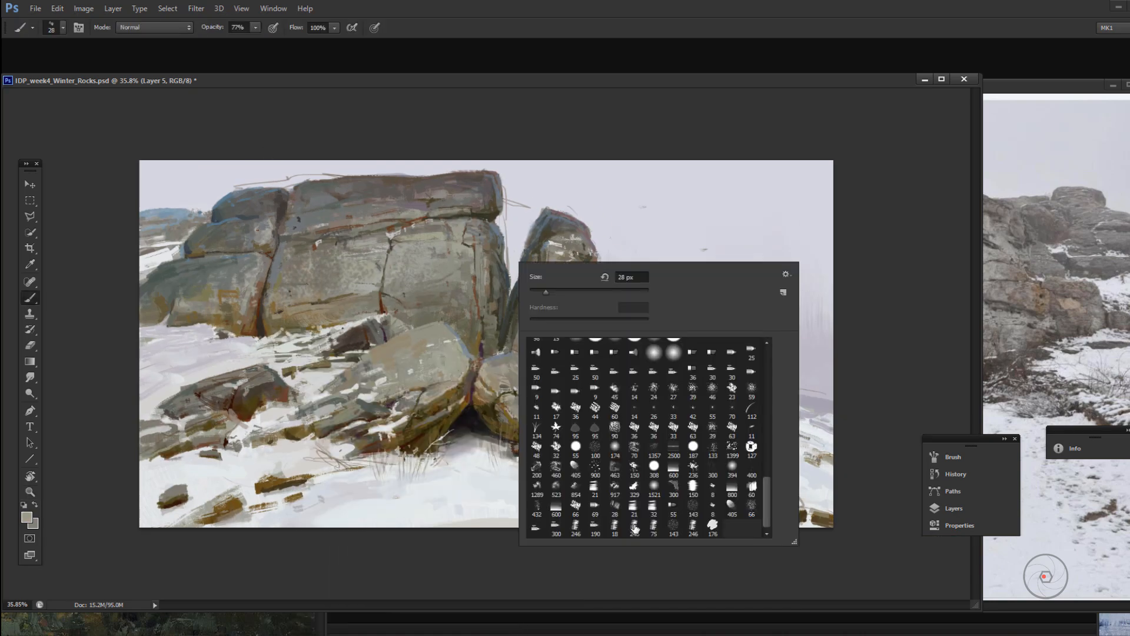
left_click(634, 528)
right_click(646, 261)
right_click(635, 317)
right_click(674, 245)
right_click(659, 251)
right_click(703, 254)
left_click(837, 499)
left_click(326, 441, "alt")
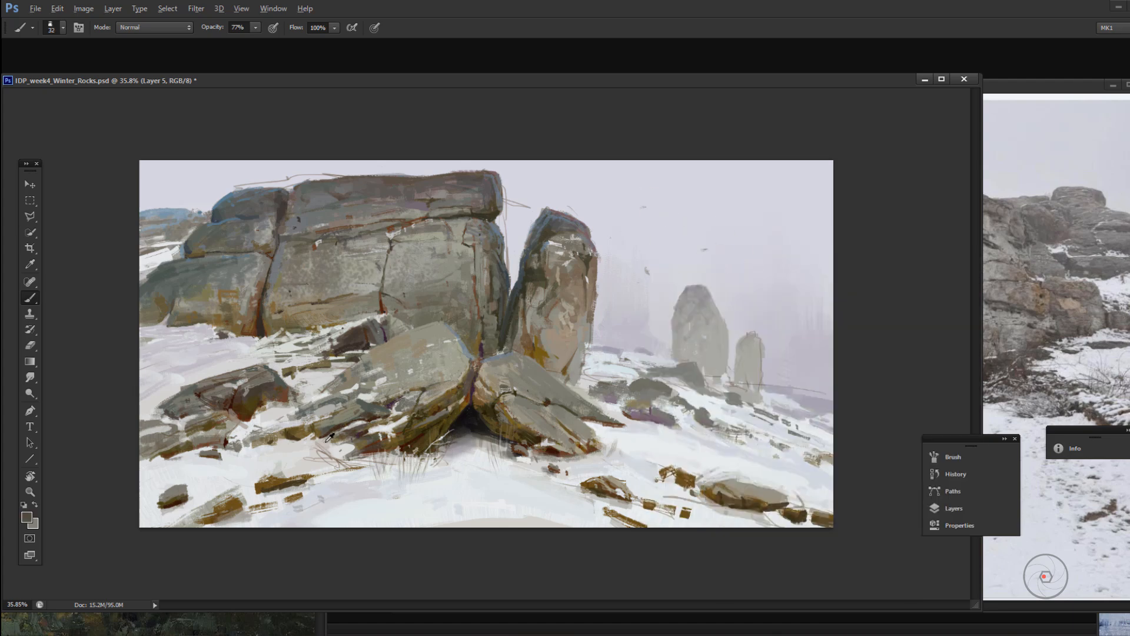
Step: Rearrange the reference and painting windows so the reference photo's upright rocks show beside the canvas
left_click_drag(1036, 85, 988, 150)
left_click_drag(840, 150, 936, 131)
left_click_drag(765, 80, 554, 81)
Step: Touch up the top of the upright rock at 44% opacity, reducing the brush to 30 px
left_click(357, 286, "alt")
left_click(354, 275, "alt")
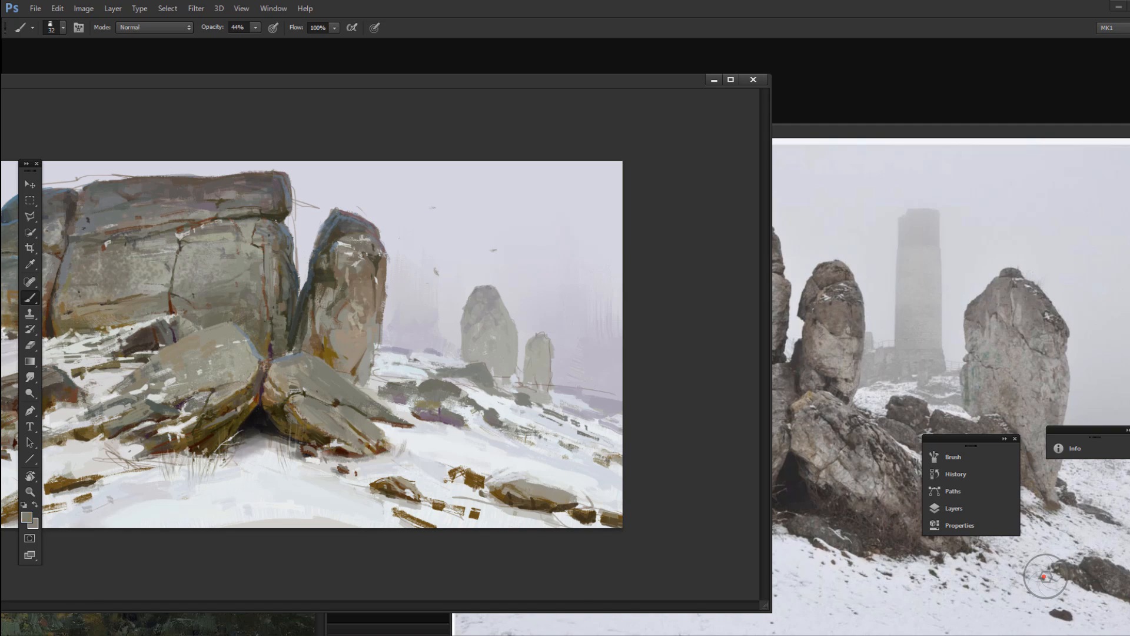
left_click(353, 242, "alt")
right_click(360, 244)
left_click_drag(343, 228, 355, 232)
Step: Raise the brush opacity to 100%, touch up the cliff's edge, and mix a light blue foreground colour
left_click(255, 27)
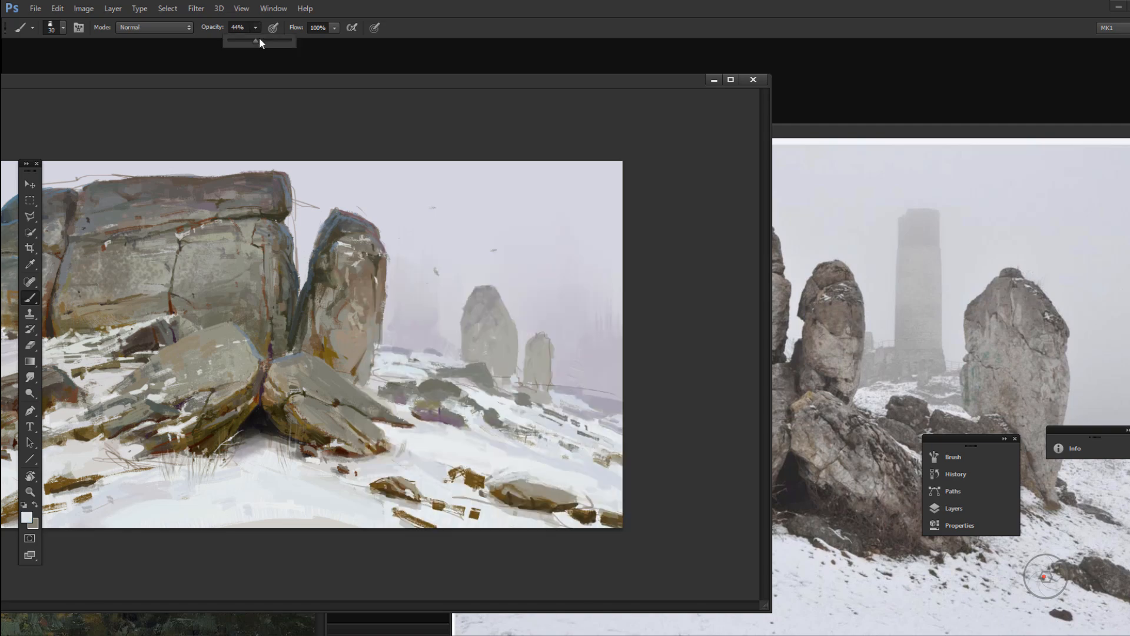
left_click_drag(256, 223, 270, 230)
left_click(27, 517)
left_click(964, 501)
left_click(833, 454)
left_click(1083, 425)
key("b")
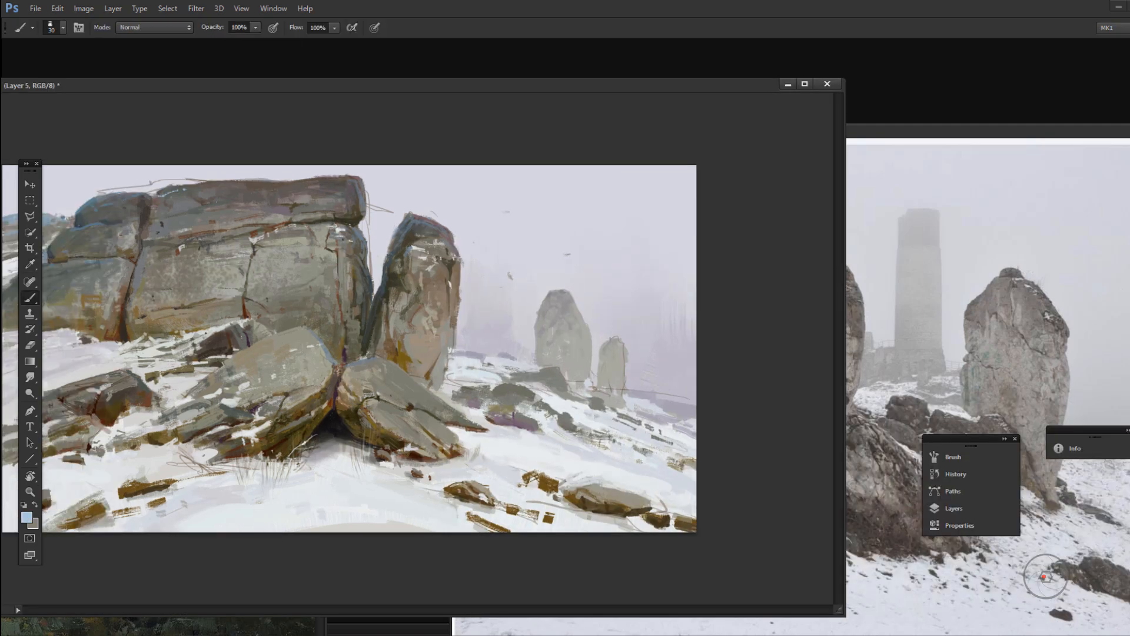
Step: Shorten and reposition the painting window beside the reference photo and paint a stroke across the large foreground stone
left_click_drag(530, 616, 530, 544)
mouse_move(529, 85)
left_mouse_down()
mouse_move(736, 108)
mouse_move(599, 87)
left_mouse_up()
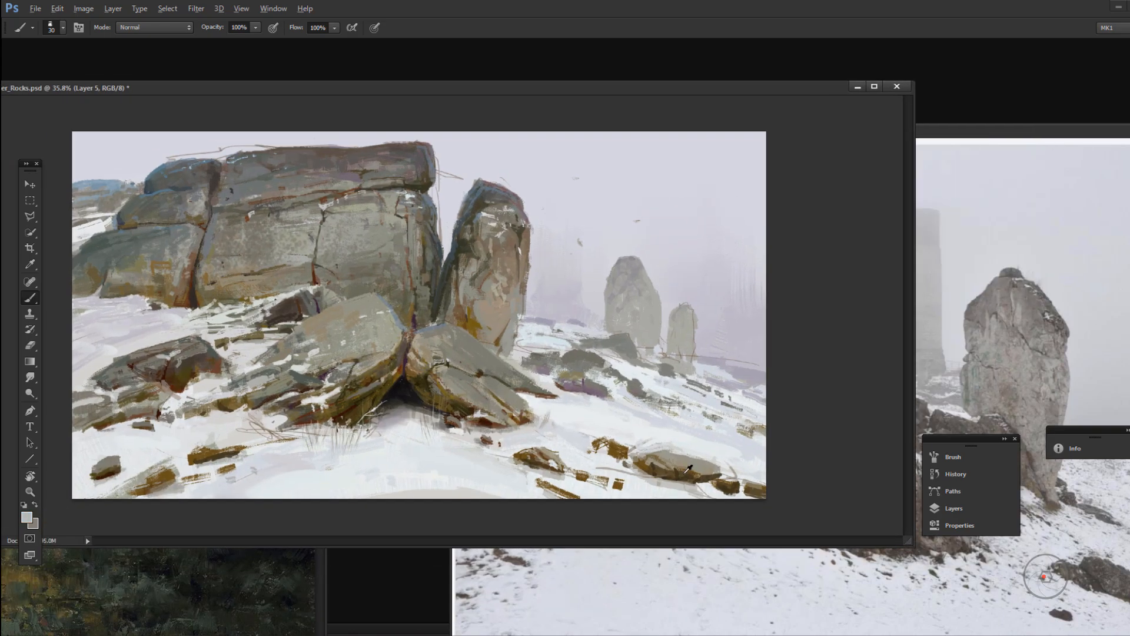
left_click(677, 459, "alt")
left_click_drag(654, 458, 704, 471)
left_click_drag(966, 131, 1081, 85)
left_click_drag(510, 86, 447, 93)
Step: Try a darker foreground colour mix and undo the last stroke
left_click(27, 518)
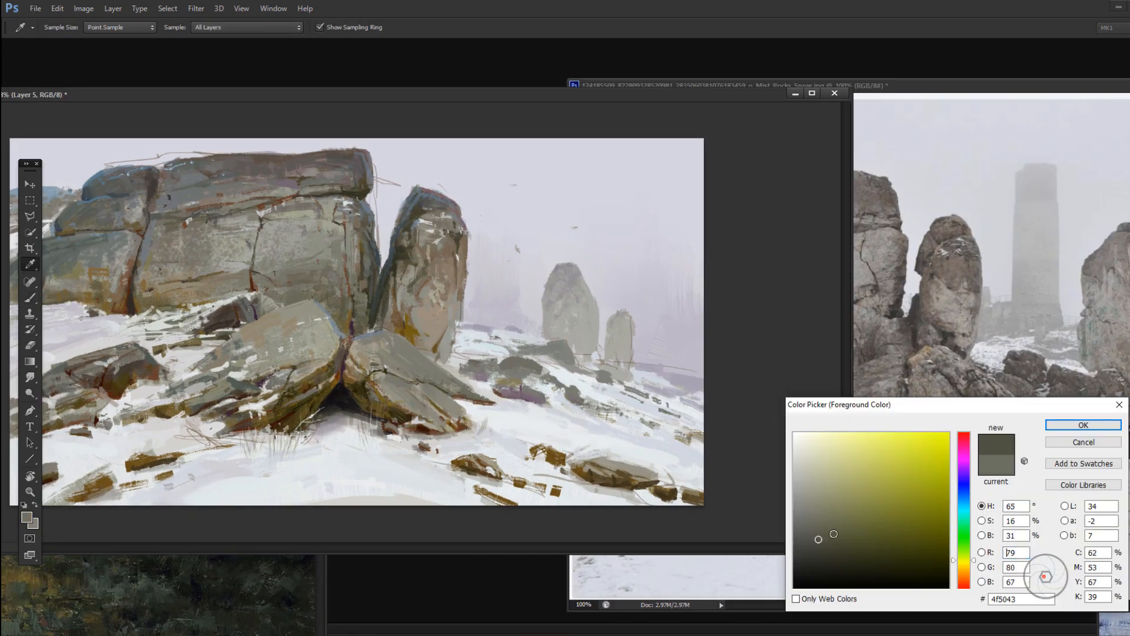
left_click(964, 507)
left_click(820, 552)
left_click(1083, 425)
key("ctrl+z")
Step: Shift the foreground colour toward muted purple and paint strokes on the mid-distance rocks at 88% opacity
left_click(27, 518)
left_click(964, 462)
left_click(1084, 425)
left_click_drag(505, 377, 523, 369)
left_click(27, 518)
left_click(1083, 425)
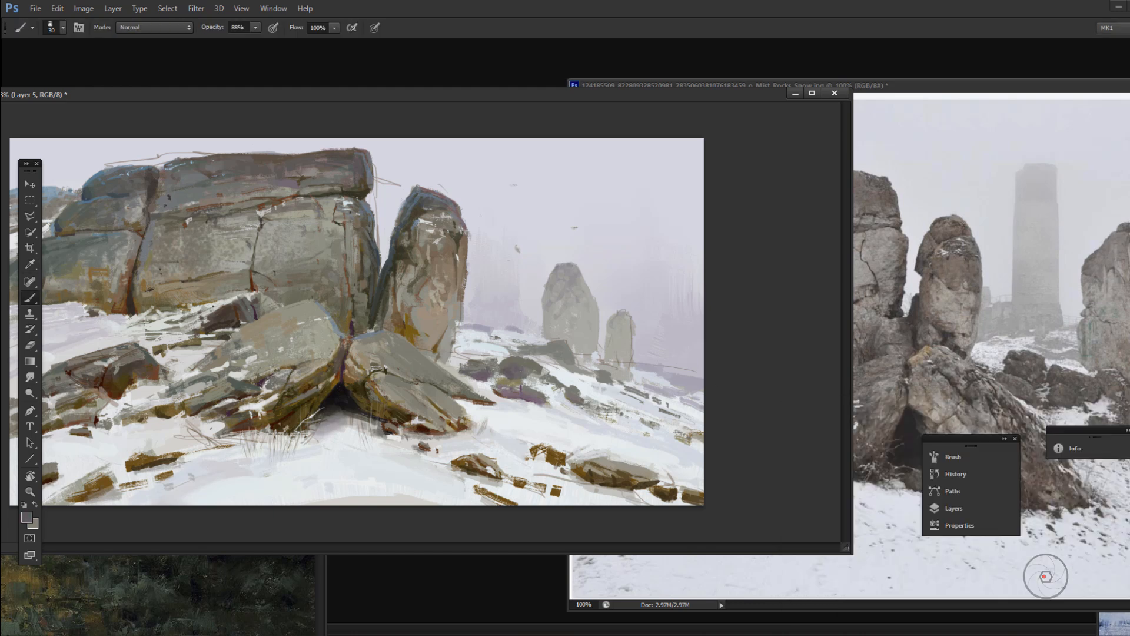
Step: Sample tones from the mid-distance slope and the upright rock and touch up those areas with the 30 px brush
left_click(492, 351, "alt")
left_click(559, 368, "alt")
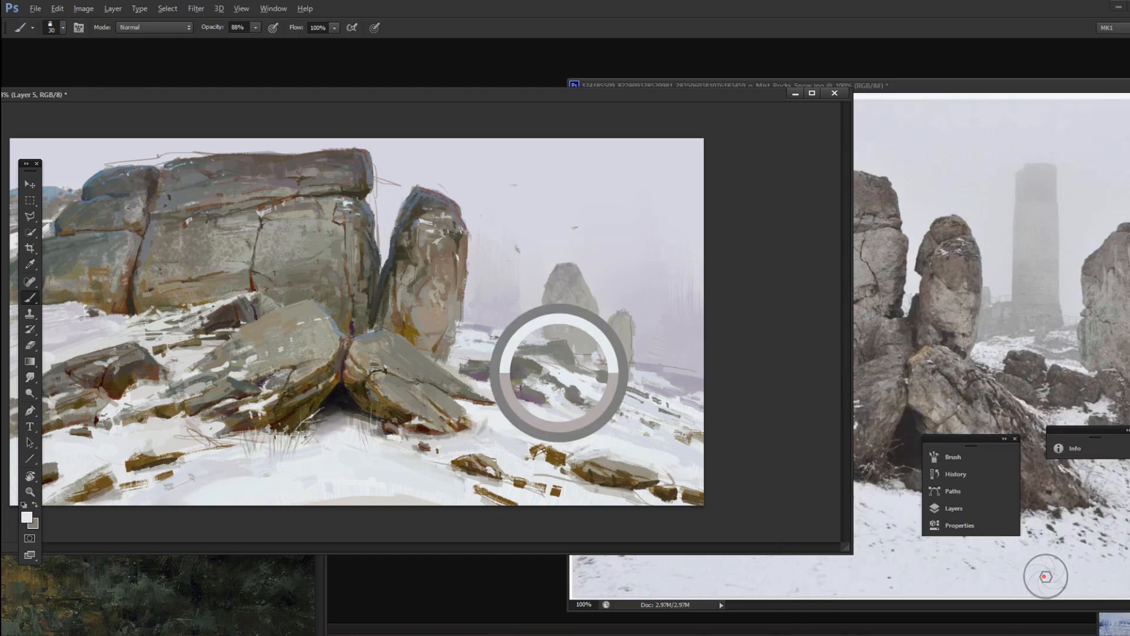
key("3")
key("3")
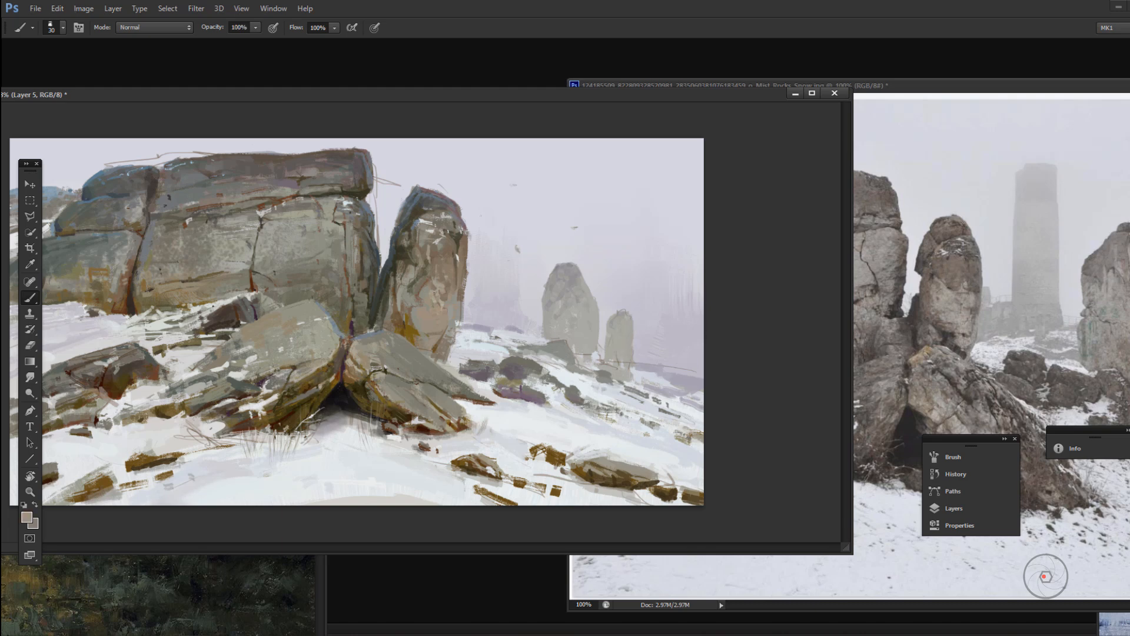
left_click(451, 225, "alt")
Step: Sample the misty sky tone and brush over the faint tower in the sky beyond the distant rocks with the 143 px speckled brush
right_click(583, 301)
double_click(815, 486)
left_click(686, 282, "alt")
key("2")
key("2")
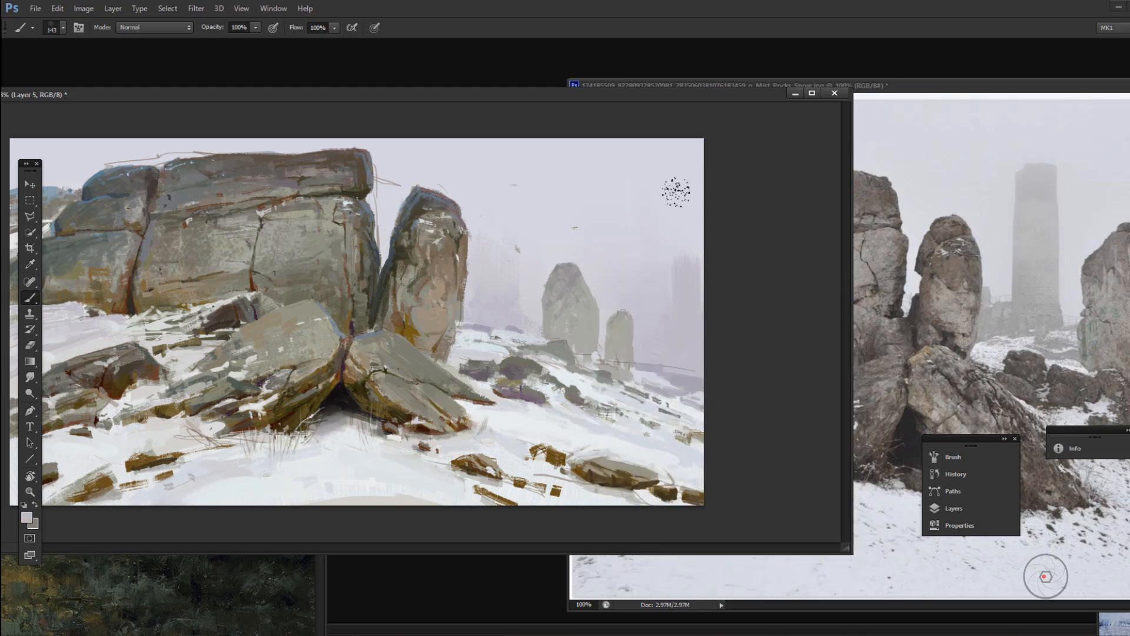
left_click(687, 265, "alt")
left_click_drag(687, 279, 678, 191)
Step: Duplicate Layer 2 and leave only the copy of the sketch lines visible
left_click(954, 508)
left_click(766, 372)
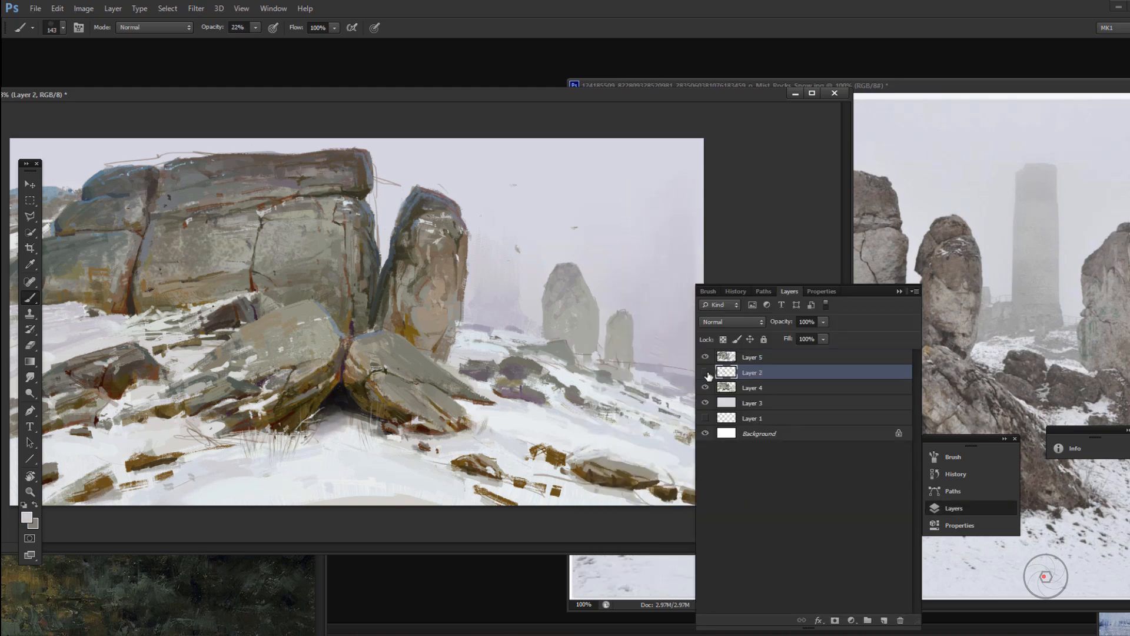
key("e")
left_click(113, 8)
left_click(136, 33)
key("Return")
left_click(705, 387)
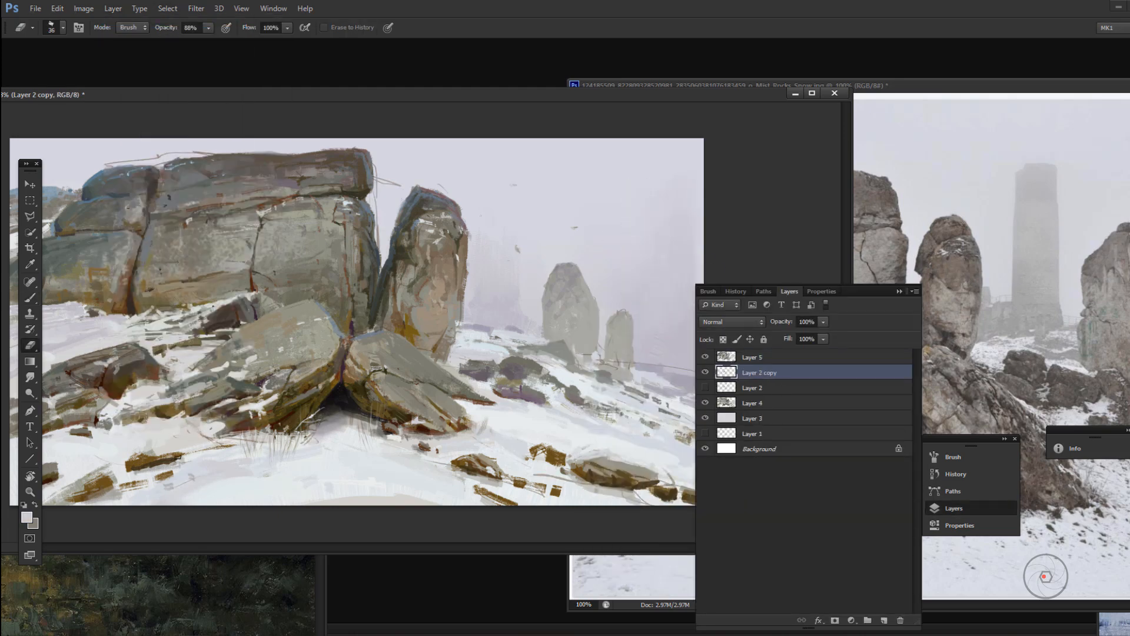
Step: Erase the stray sketch lines around the cliff top, upright rock, distant slope and foreground on Layer 2 copy at 88% opacity
left_click_drag(534, 475, 678, 478)
left_click_drag(599, 358, 692, 369)
left_click_drag(379, 250, 379, 168)
left_click_drag(215, 154, 108, 164)
left_click_drag(411, 97, 498, 82)
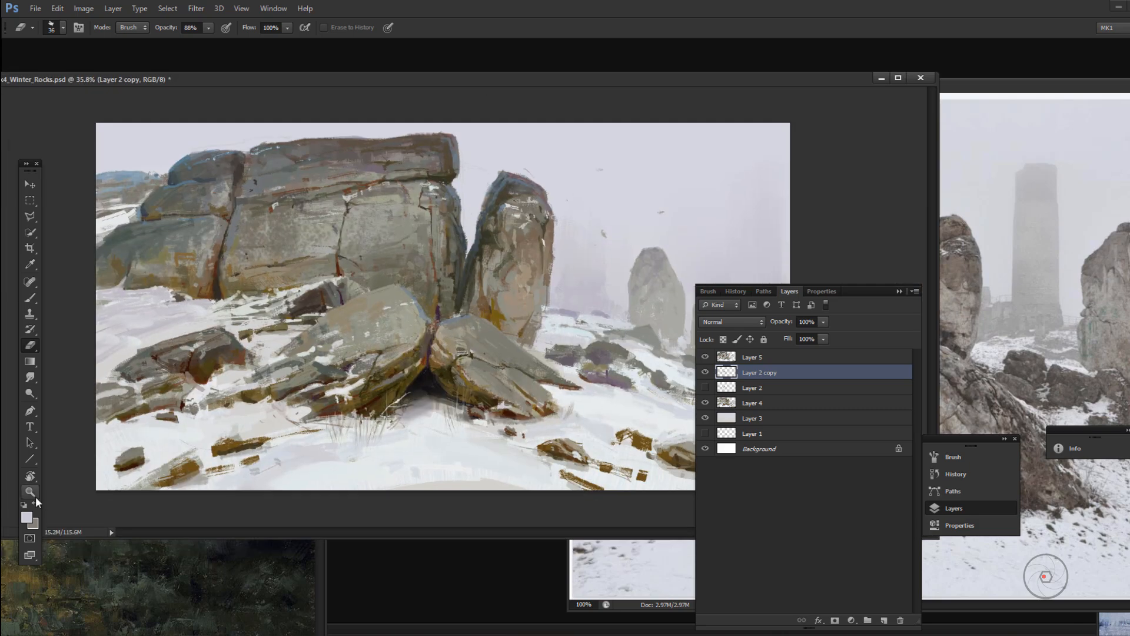
Step: Make Layer 5 active and choose a brush preset for detailing the rocks
left_click(31, 492)
left_click(352, 308, "alt")
left_click(351, 307)
left_click(766, 358)
key("b")
right_click(493, 352)
left_click(724, 535)
Step: Try a stroke near the cliff's outer edge and undo it
mouse_move(510, 253)
left_mouse_down()
mouse_move(526, 266)
mouse_move(535, 259)
left_mouse_up()
key("ctrl+alt+z")
key("ctrl+alt+z")
Step: Pick a dark reddish brown and paint a small accent on the left leaning slab with the 27 px brush at 99% opacity
right_click(496, 353)
left_click(724, 534)
left_click(500, 317, "ctrl")
left_click(599, 483, "alt")
right_click(508, 354)
left_click(736, 535)
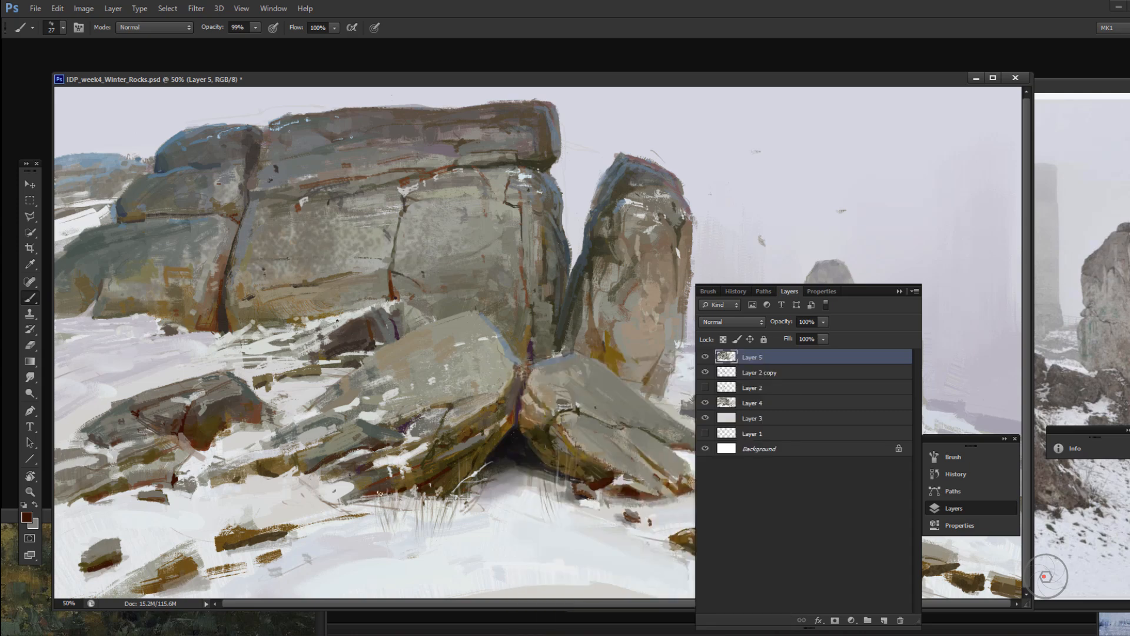
left_click_drag(444, 404, 450, 411)
Step: Change the brush preset and add small strokes to both leaning slabs and the low stones at the snow's edge
right_click(570, 419)
left_click(800, 535)
left_click_drag(560, 415, 553, 424)
right_click(467, 439, "alt+shift")
left_click_drag(467, 429, 476, 436)
left_click_drag(138, 504, 171, 501)
left_click_drag(174, 499, 193, 491)
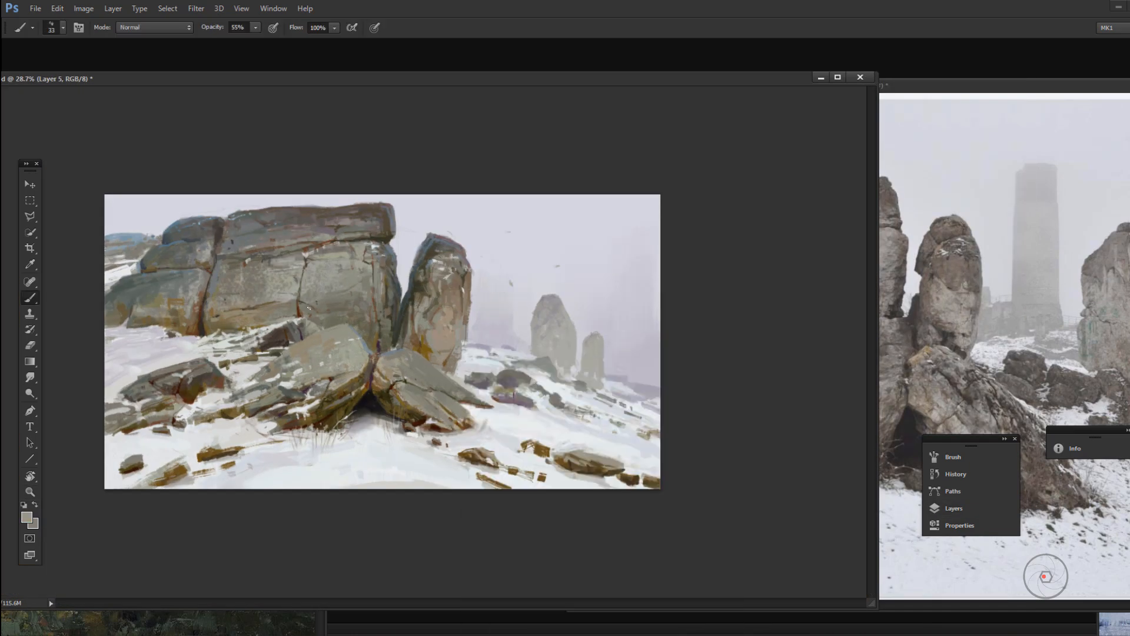
Step: Texture the rocks above the left leaning slab with the 143 px brush and touch up the mid-distance rocks
right_click(404, 322)
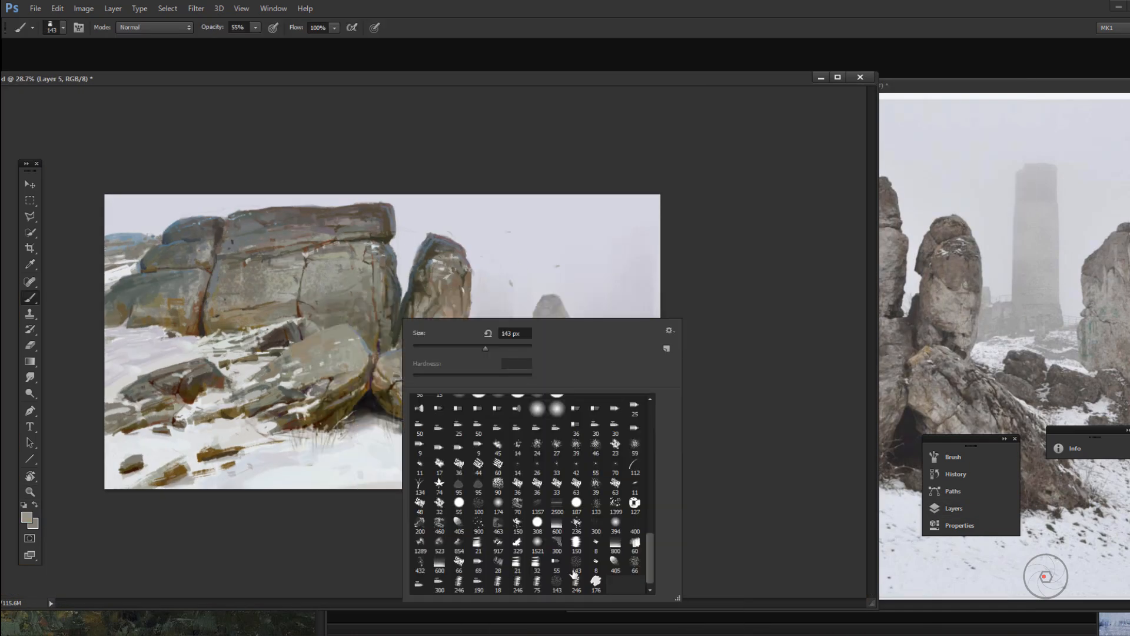
left_click(574, 572)
left_click_drag(292, 330, 275, 348)
right_click(156, 273)
left_click(387, 355)
left_click(514, 384, "alt")
left_click_drag(501, 385, 510, 394)
Step: Adjust the foreground colour, pick a bristle brush preset and paint a stroke on the distant hill behind the cliff
left_click(26, 517)
left_click(1082, 424)
left_click(26, 517)
left_click(1083, 424)
right_click(529, 401)
left_click(759, 439)
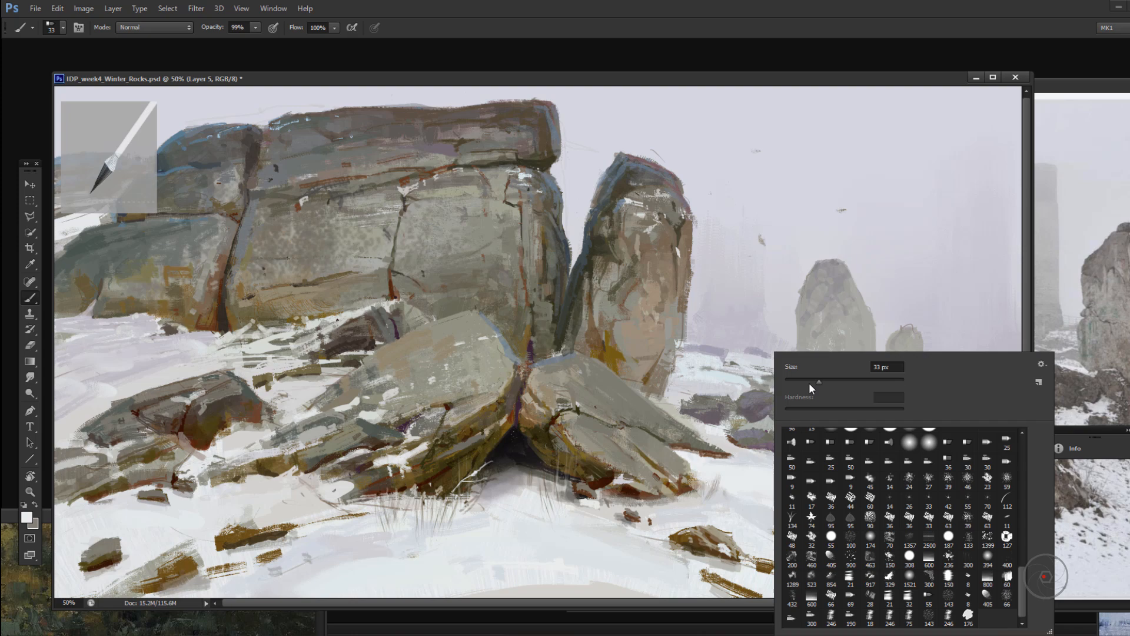
left_click(759, 439)
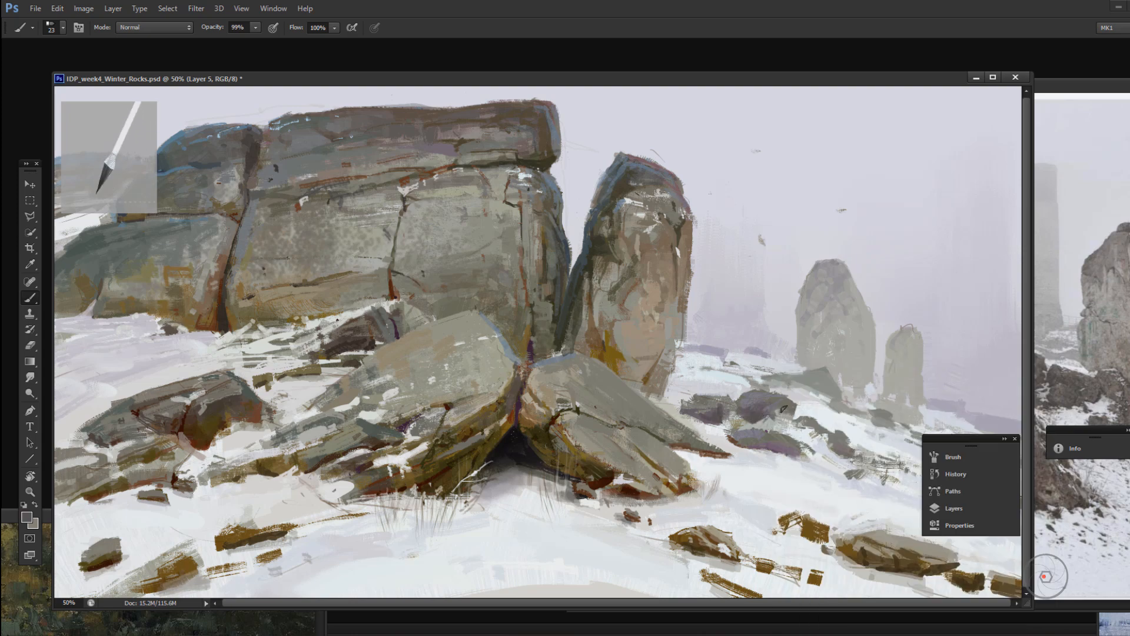
left_click(237, 175, "alt")
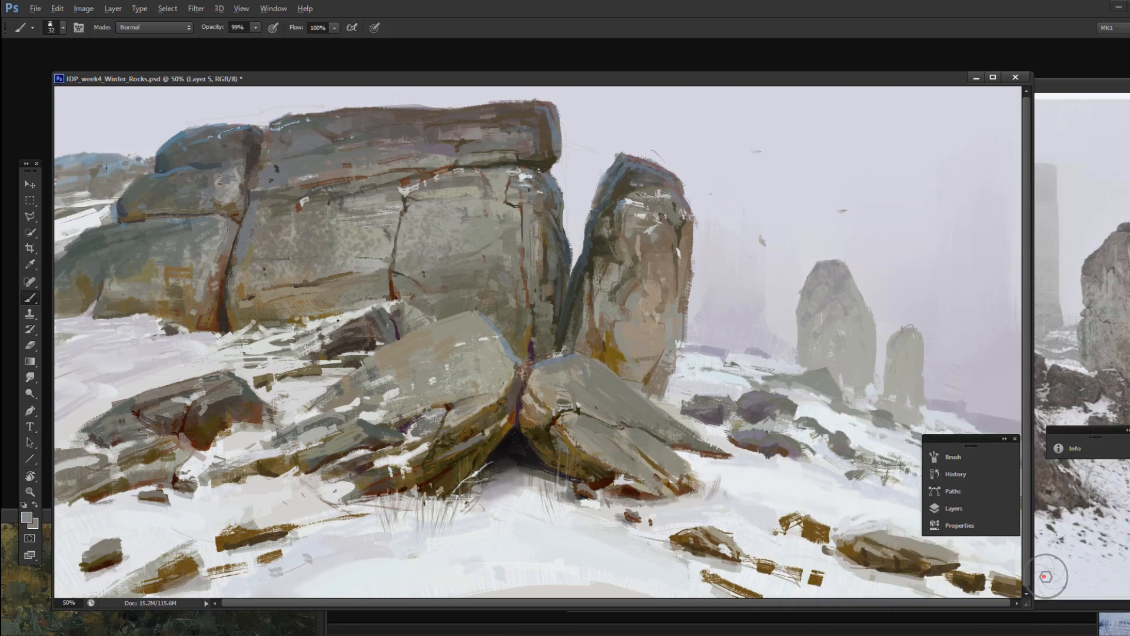
left_click(93, 169, "alt")
left_click_drag(92, 190, 109, 196)
Step: Paint short strokes on the mid-distance rocks and along the snowy slope behind them with the 32 px brush
left_click_drag(767, 455, 802, 456)
left_click_drag(859, 476, 898, 487)
left_click(740, 360, "alt")
left_click_drag(703, 349, 731, 354)
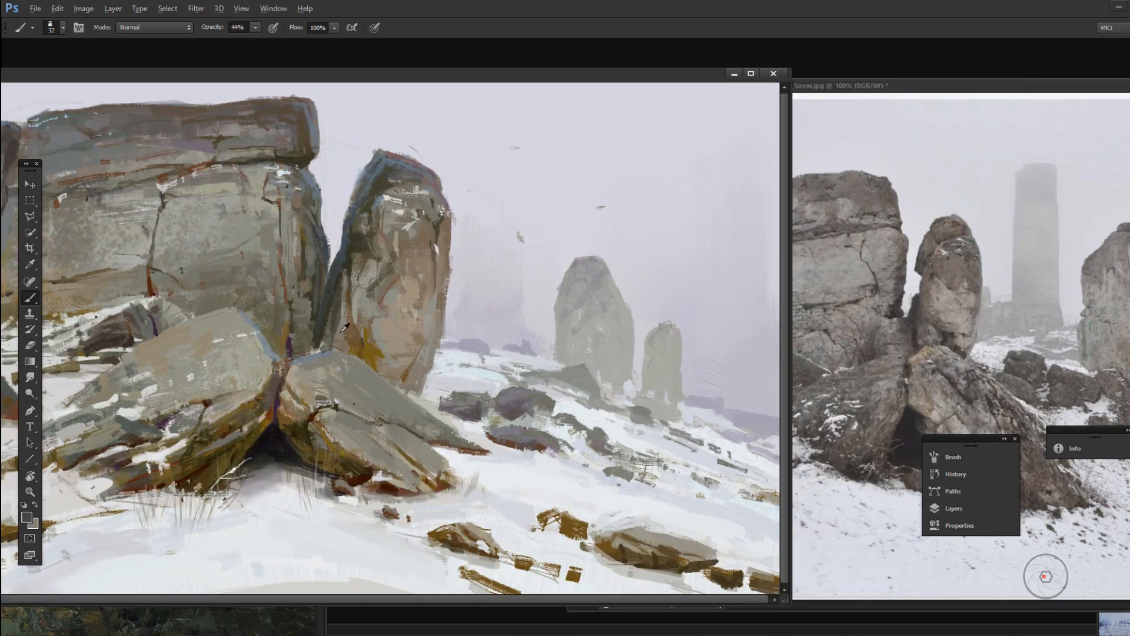
Step: Sample a tone from the upright rock and refine the planes and lower edge of the right leaning slab
left_click(359, 162, "alt")
key("1")
key("1")
left_click_drag(312, 383, 327, 393)
mouse_move(354, 425)
left_mouse_down()
mouse_move(345, 455)
mouse_move(388, 425)
left_mouse_up()
left_click(377, 435, "alt")
left_click_drag(404, 423, 423, 434)
left_click(262, 396, "alt")
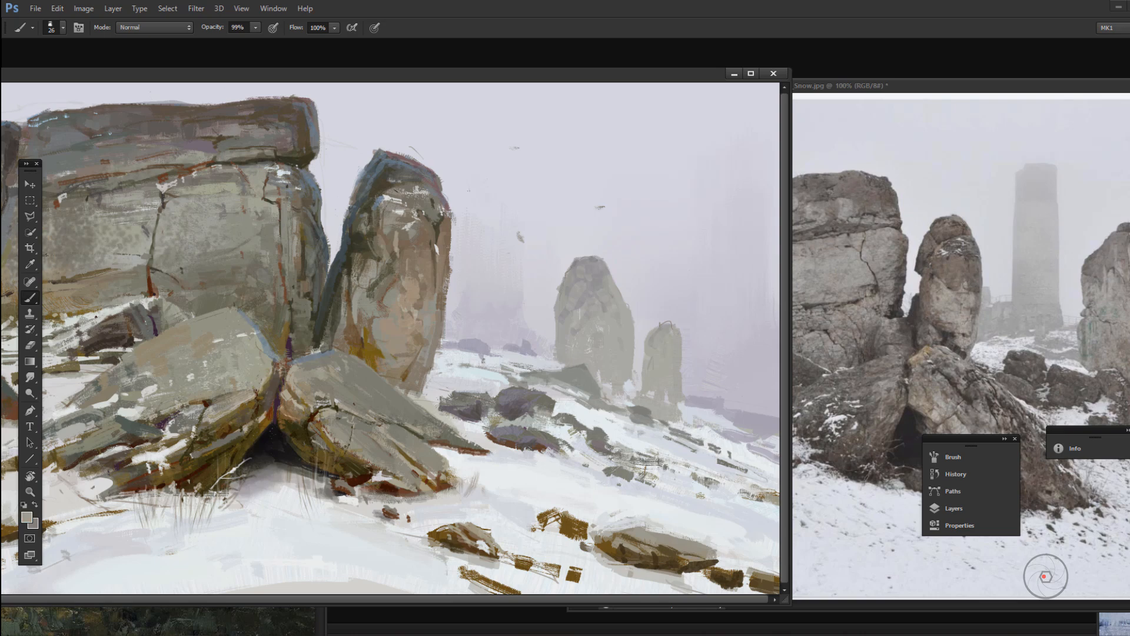
Step: Flip the painting horizontally and paint strokes on the small foreground stones below the cliff with the 43 px brush
key("ctrl+minus")
key("ctrl+minus")
key("ctrl+shift+h")
key("ctrl+plus")
left_click(27, 517)
left_click_drag(496, 465, 512, 472)
left_click_drag(541, 461, 557, 462)
left_click(550, 456, "alt")
left_click_drag(499, 462, 540, 477)
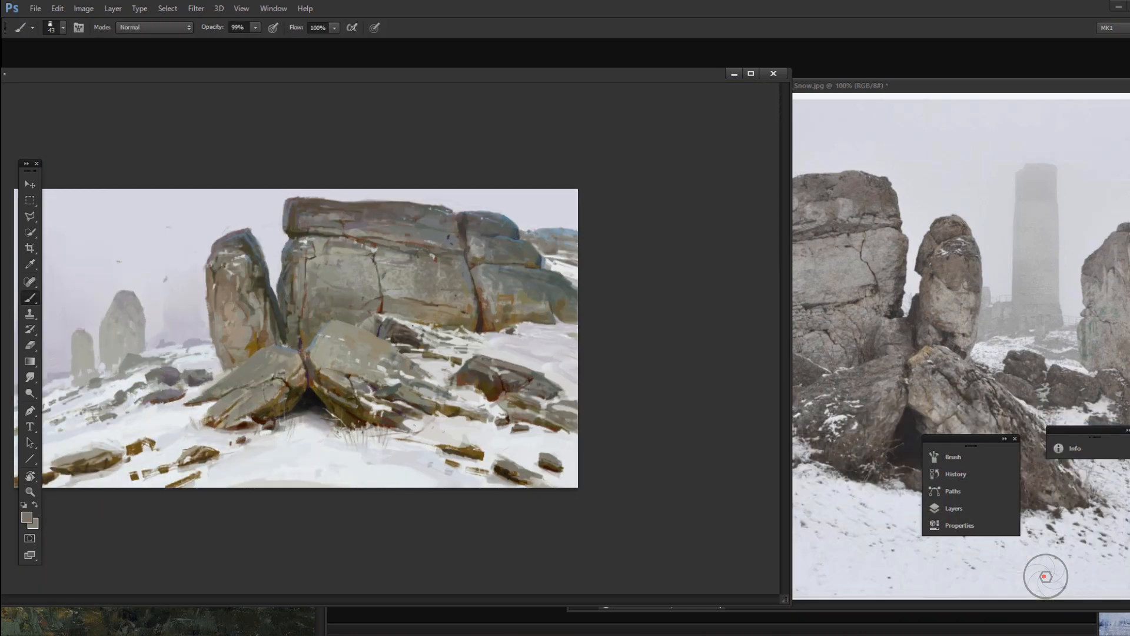
Step: Touch up the low rocks at the painting's edge with the 43 px brush and sample a light tone beside the distant hill
left_click(570, 437, "alt")
key("4")
left_click_drag(547, 416, 572, 427)
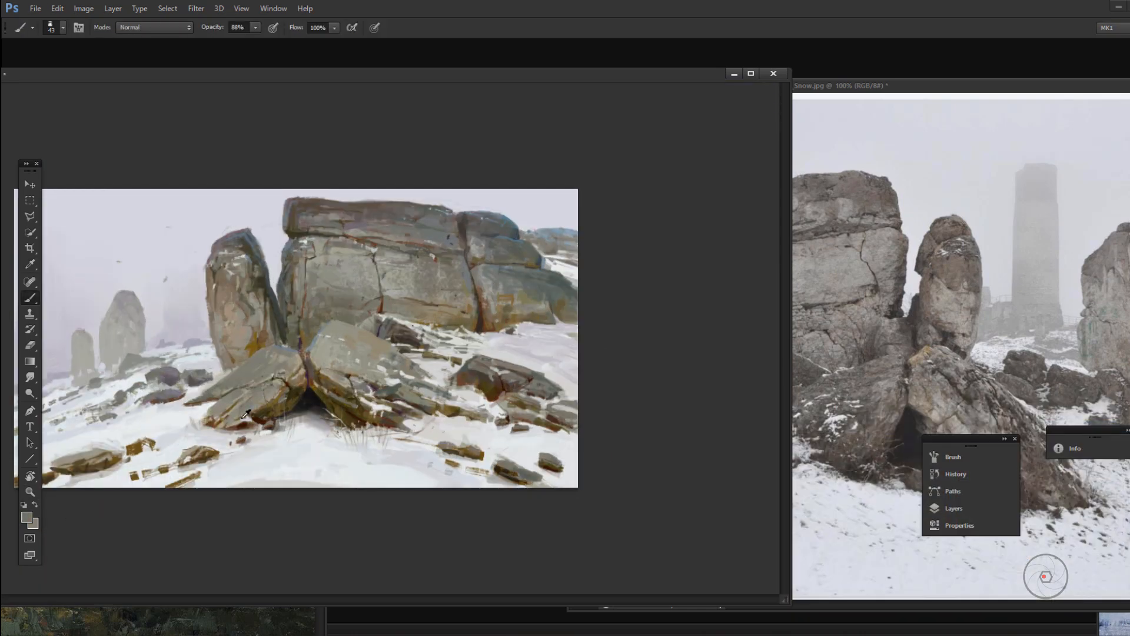
scroll(580, 255, "up", 1)
left_click(580, 254, "alt")
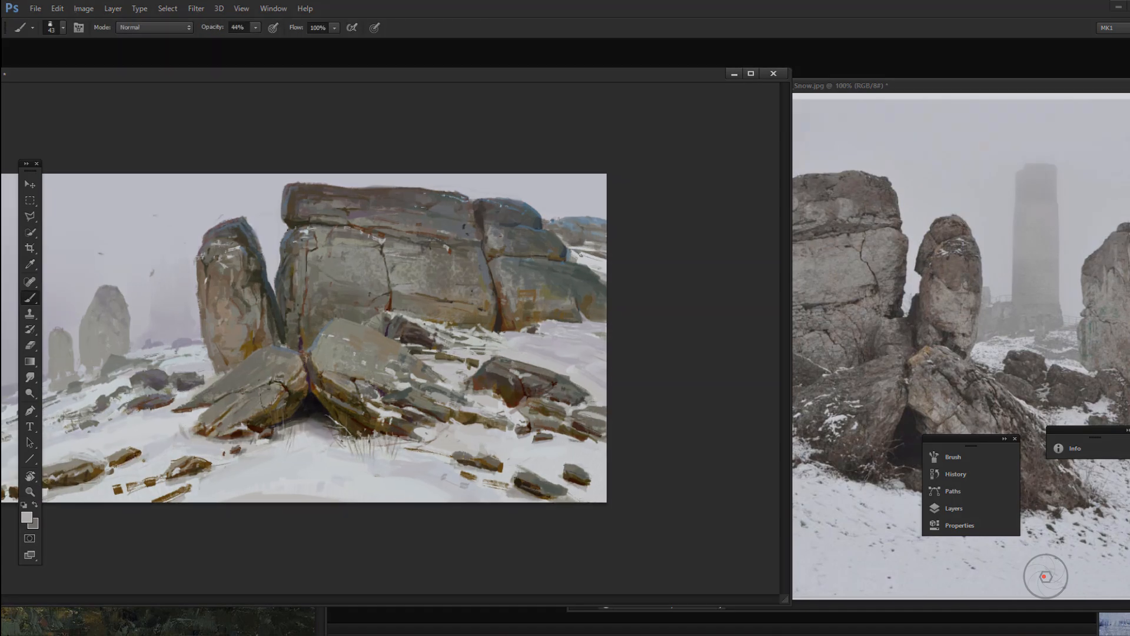